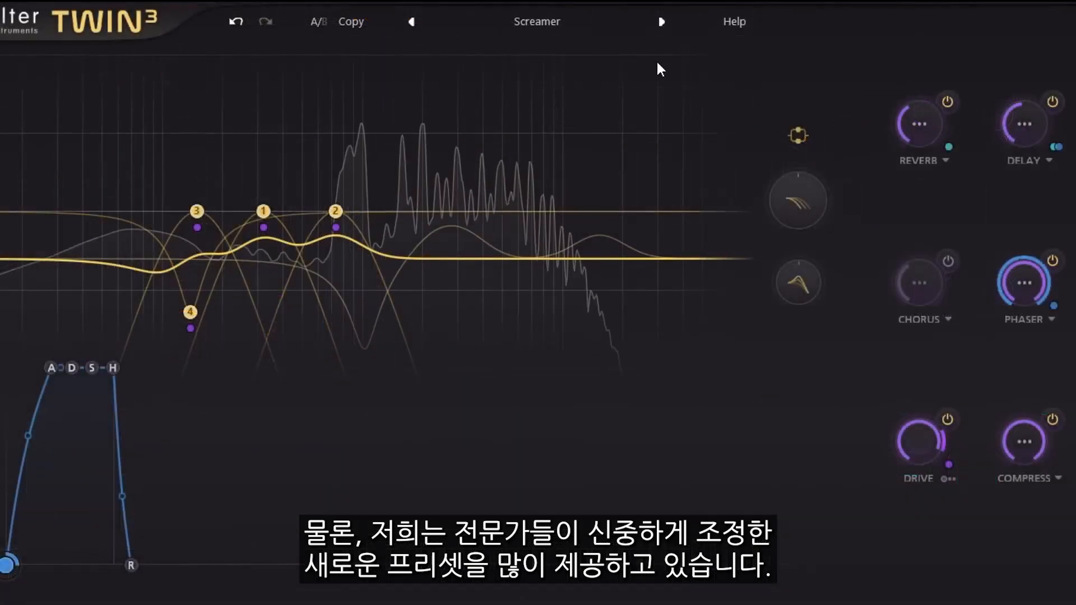
- Skip to the next preset, load Dusty Flute from the Synth presets, and mark it as a favourite
{"action": "left_click", "coordinate": [659, 23]}
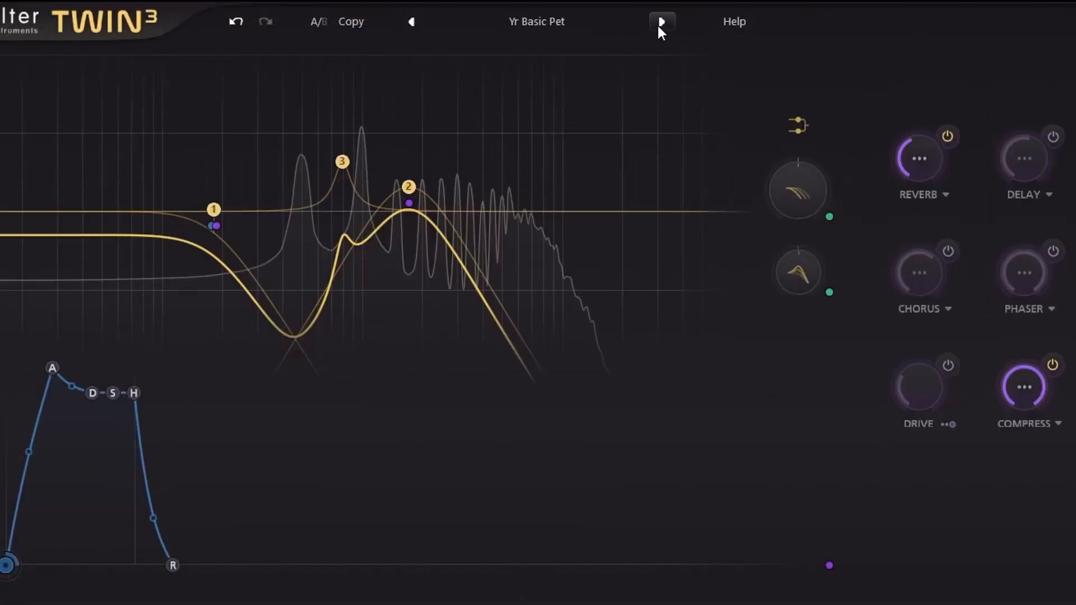
{"action": "left_click", "coordinate": [521, 23]}
{"action": "mouse_move", "coordinate": [335, 235]}
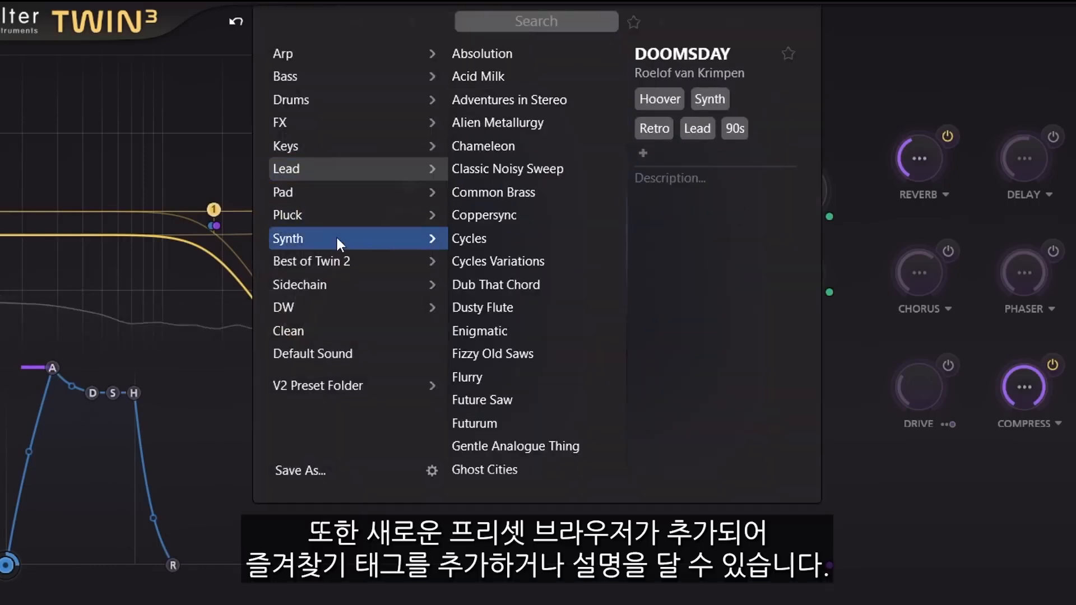
{"action": "left_click", "coordinate": [502, 308]}
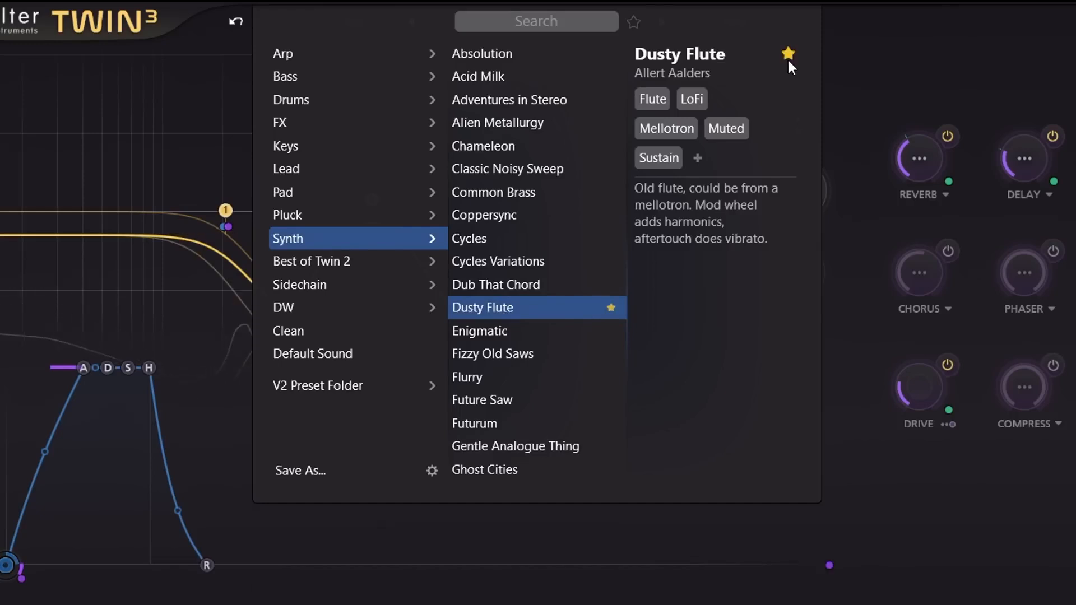
{"action": "left_click", "coordinate": [926, 77]}
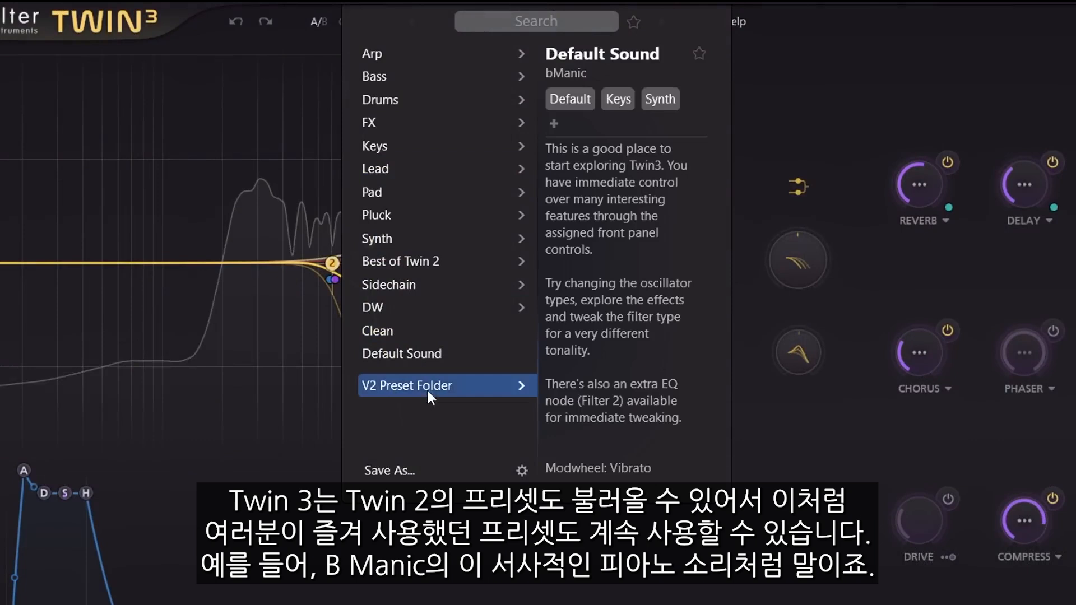
- Browse the Best of category inside the V2 Preset Folder
{"action": "left_click", "coordinate": [428, 391]}
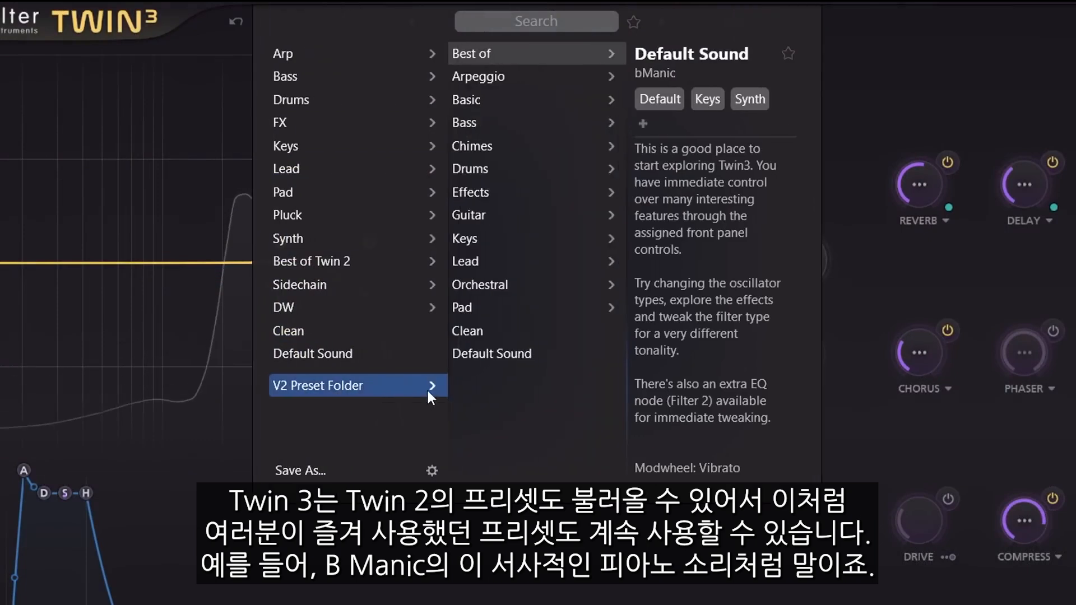
{"action": "left_click", "coordinate": [525, 54]}
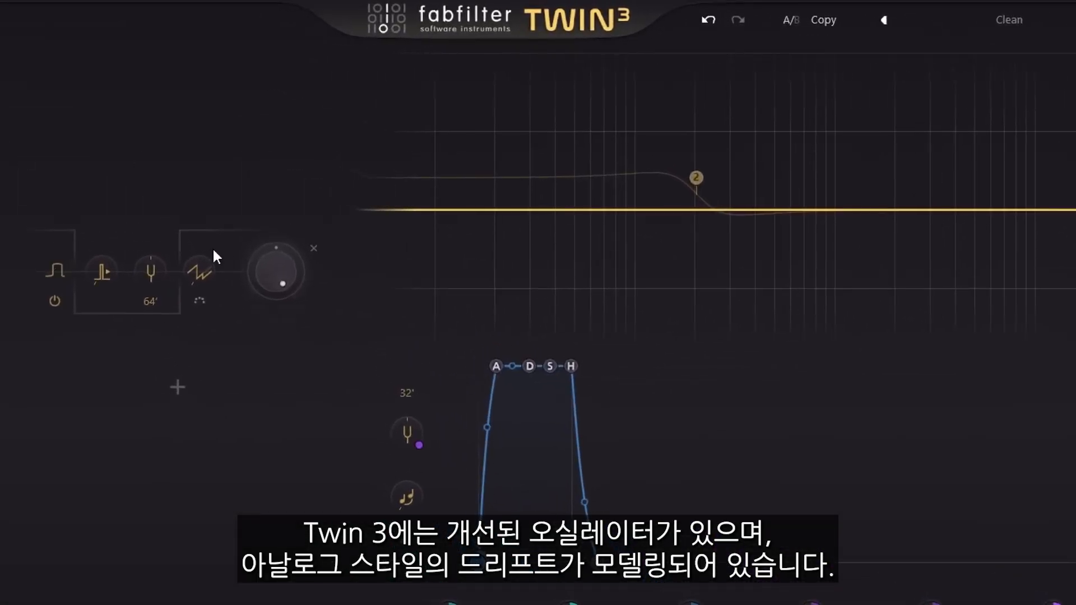
- Set the oscillator's waveform to Square Pure and adjust its pulse width
{"action": "left_click", "coordinate": [55, 270]}
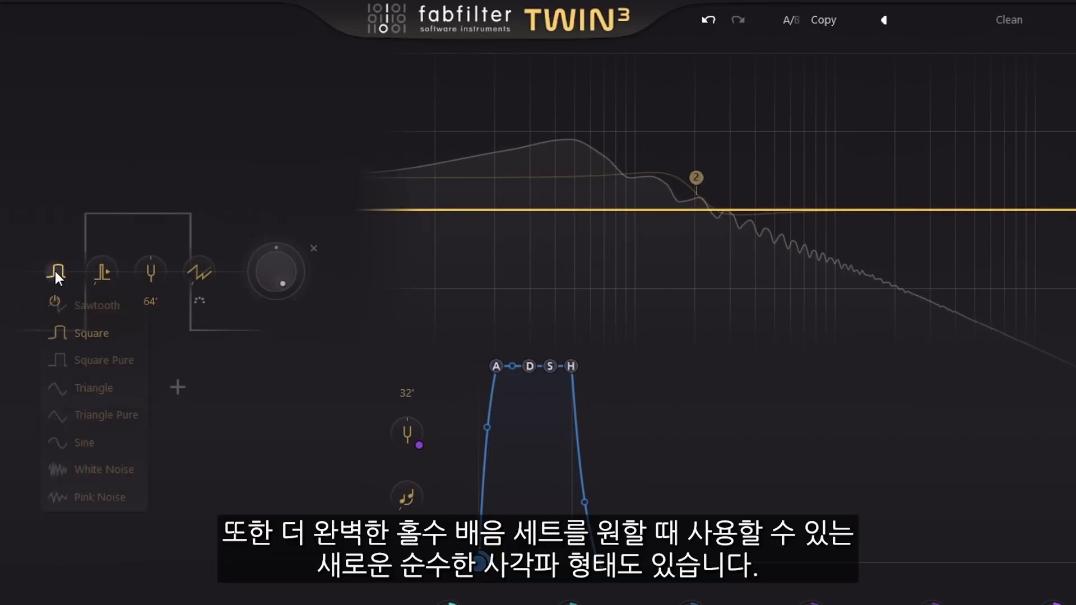
{"action": "left_click", "coordinate": [124, 363]}
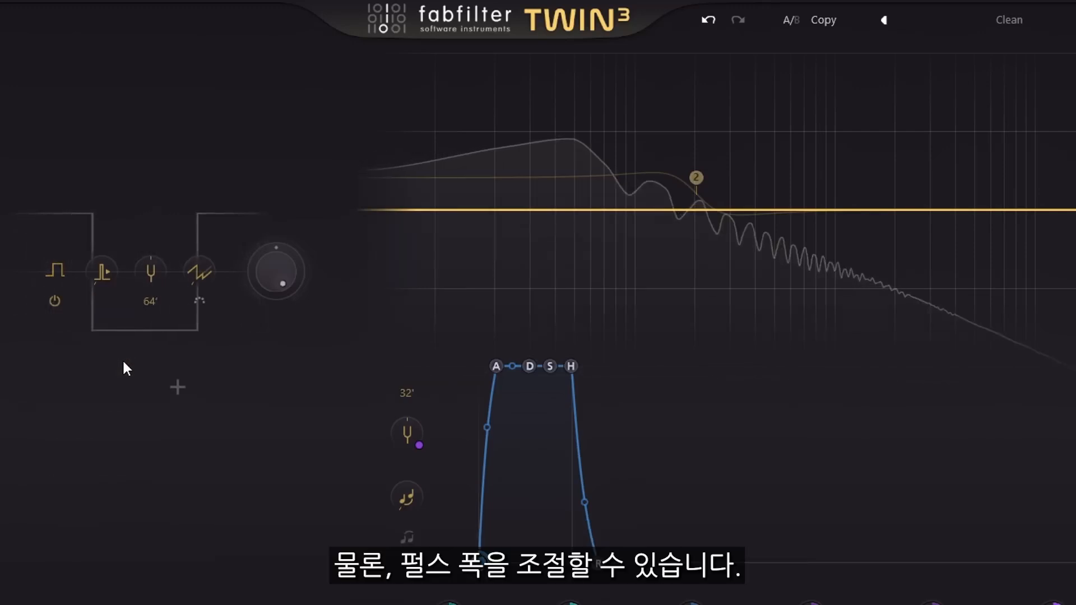
{"action": "left_click_drag", "start_coordinate": [99, 273], "coordinate": [112, 331]}
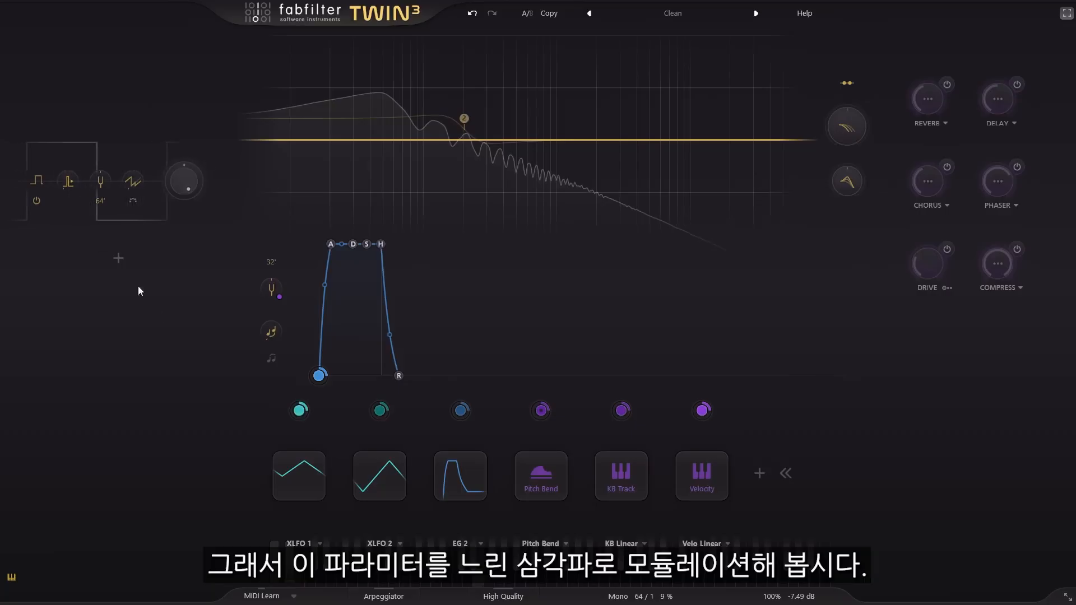
- Modulate oscillator 1's pulse width with XLFO 1 at a level of about 0.976, and turn up the portamento
{"action": "mouse_move", "coordinate": [299, 416]}
{"action": "left_mouse_down"}
{"action": "mouse_move", "coordinate": [220, 374]}
{"action": "mouse_move", "coordinate": [90, 200]}
{"action": "mouse_move", "coordinate": [58, 173]}
{"action": "mouse_move", "coordinate": [68, 178]}
{"action": "left_mouse_up"}
{"action": "left_click_drag", "start_coordinate": [147, 190], "coordinate": [139, 189]}
{"action": "scroll", "coordinate": [139, 190], "scroll_direction": "up", "scroll_amount": 9}
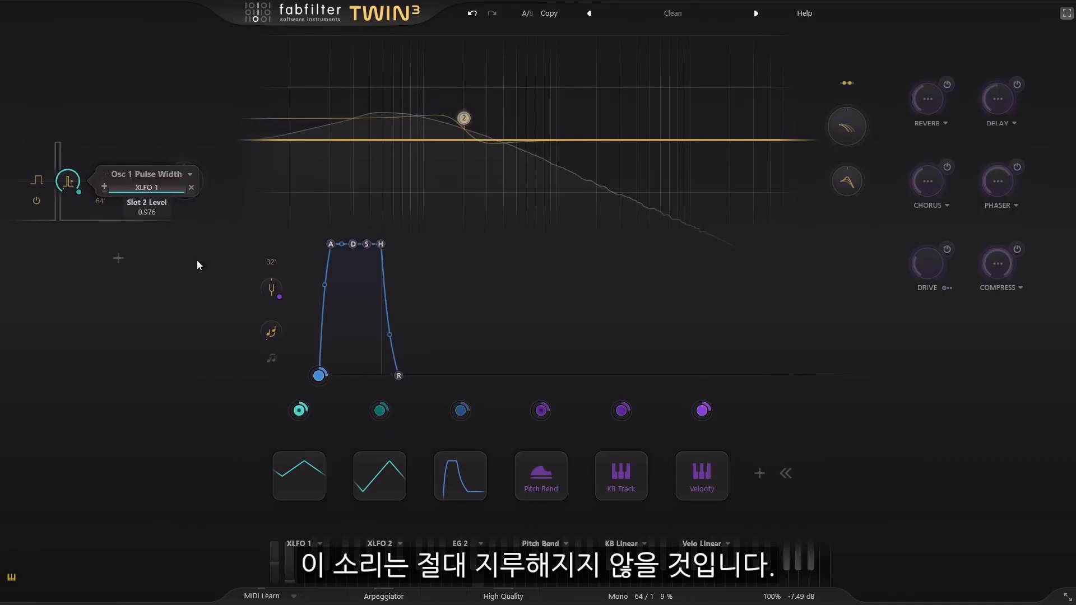
{"action": "mouse_move", "coordinate": [302, 474]}
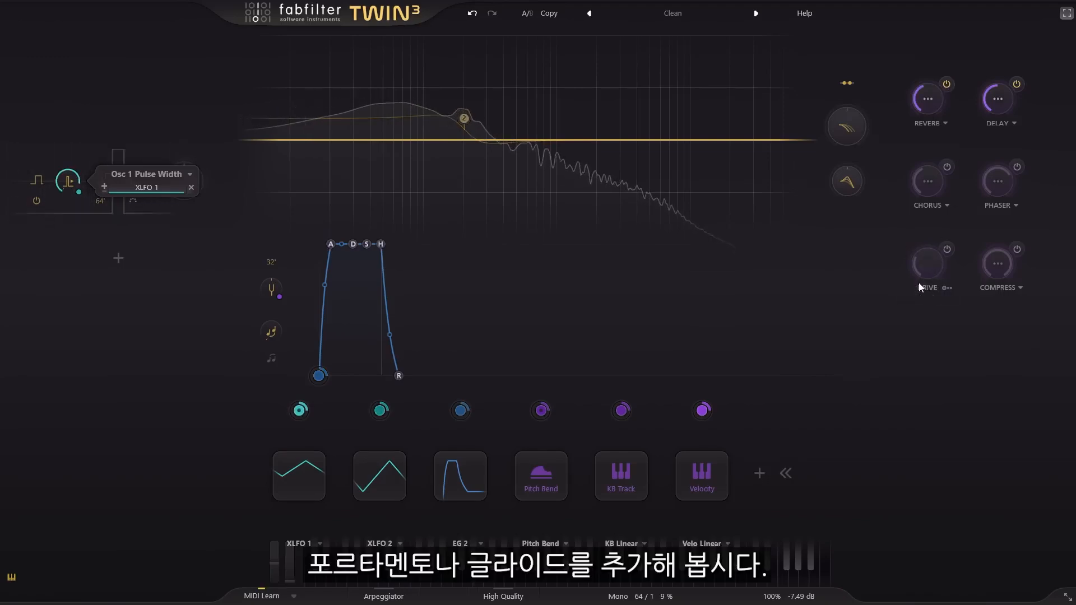
{"action": "left_click_drag", "start_coordinate": [272, 328], "coordinate": [275, 236]}
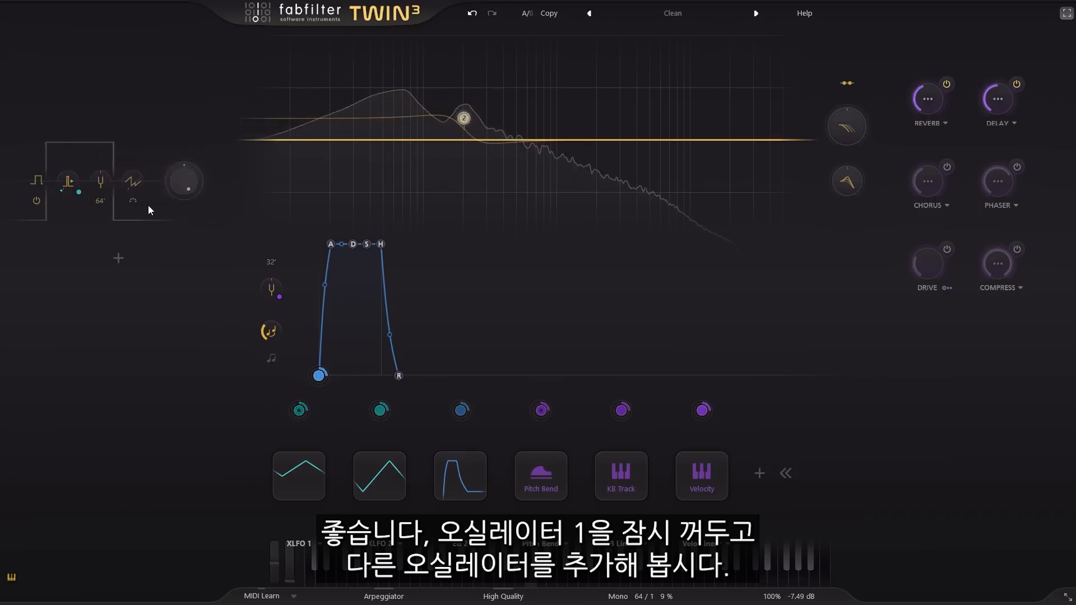
- Switch off oscillator 1 and add a second oscillator with a Sawtooth waveform
{"action": "left_click", "coordinate": [36, 198]}
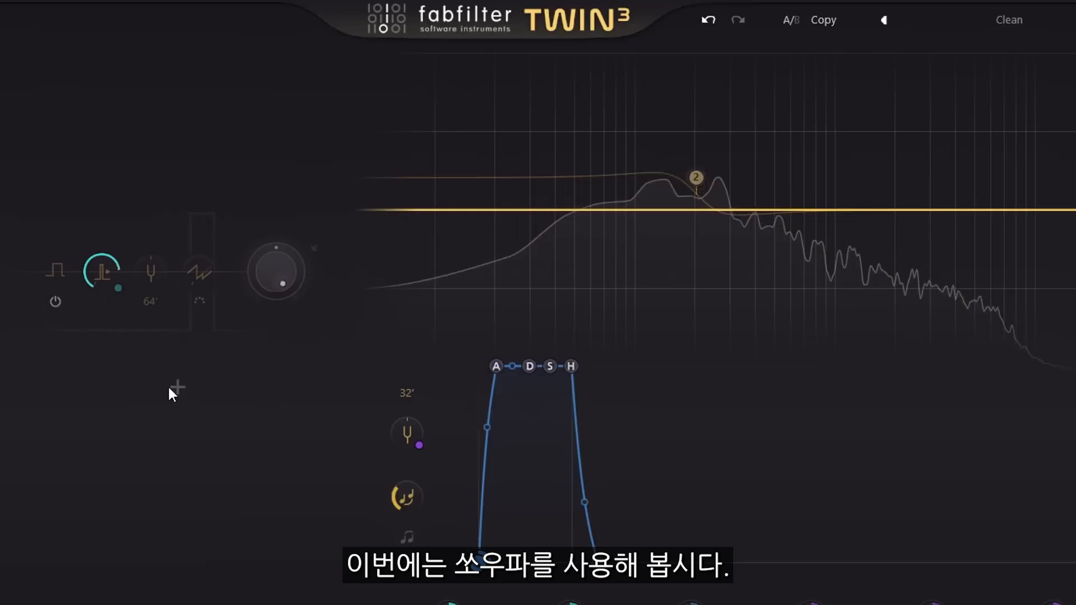
{"action": "left_click", "coordinate": [119, 257]}
{"action": "left_click", "coordinate": [55, 353]}
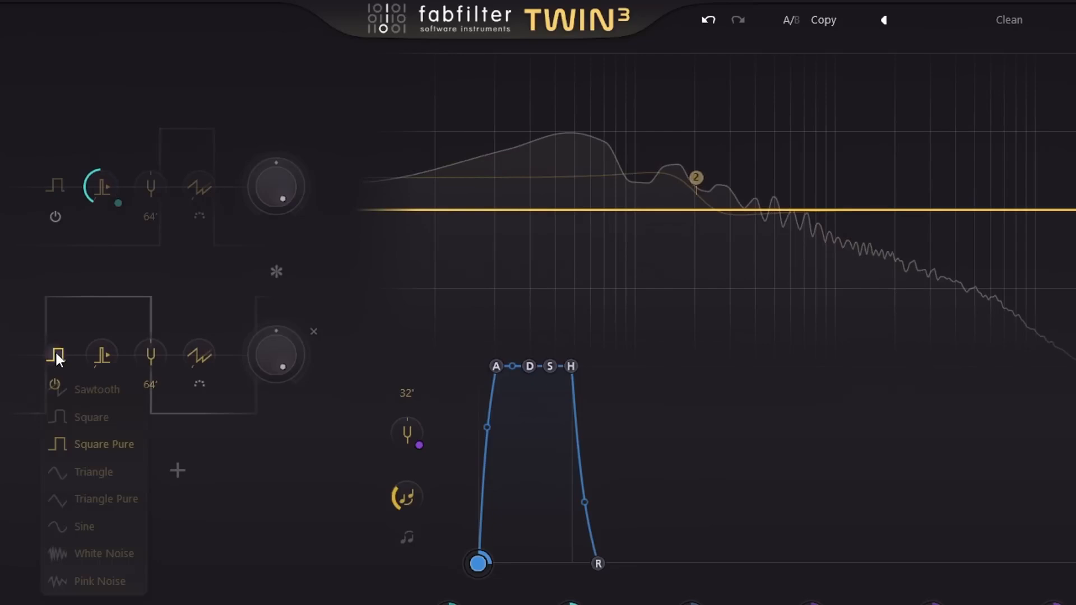
{"action": "left_click", "coordinate": [95, 389]}
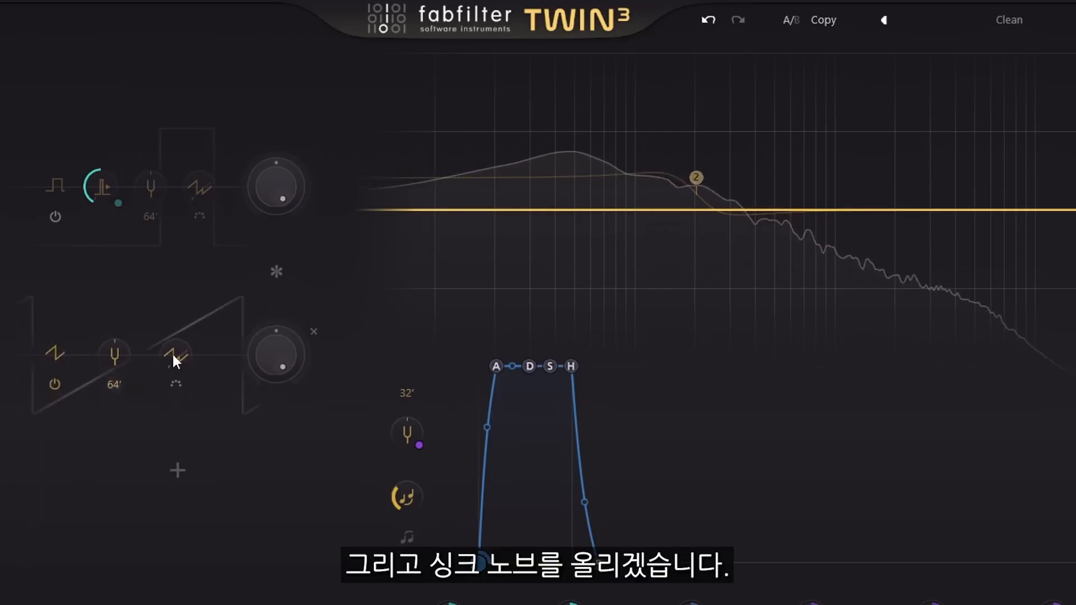
- Adjust oscillator 2's sync amount and modulate it strongly with XLFO 1
{"action": "left_click_drag", "start_coordinate": [176, 351], "coordinate": [207, 308]}
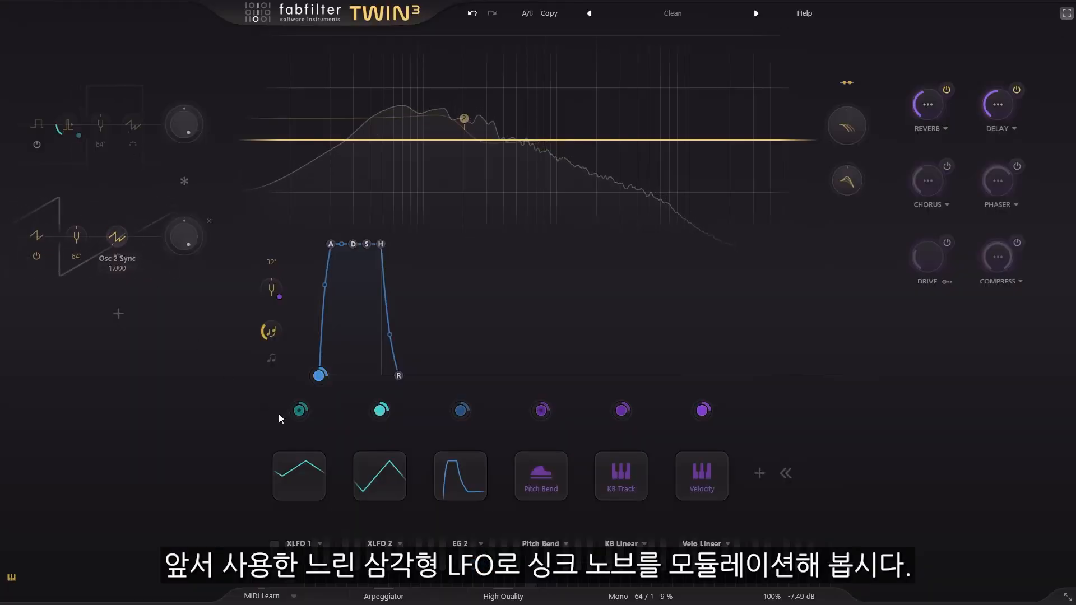
{"action": "left_click_drag", "start_coordinate": [295, 414], "coordinate": [234, 416]}
{"action": "left_click_drag", "start_coordinate": [118, 240], "coordinate": [118, 235]}
{"action": "scroll", "coordinate": [180, 243], "scroll_direction": "up", "scroll_amount": 8}
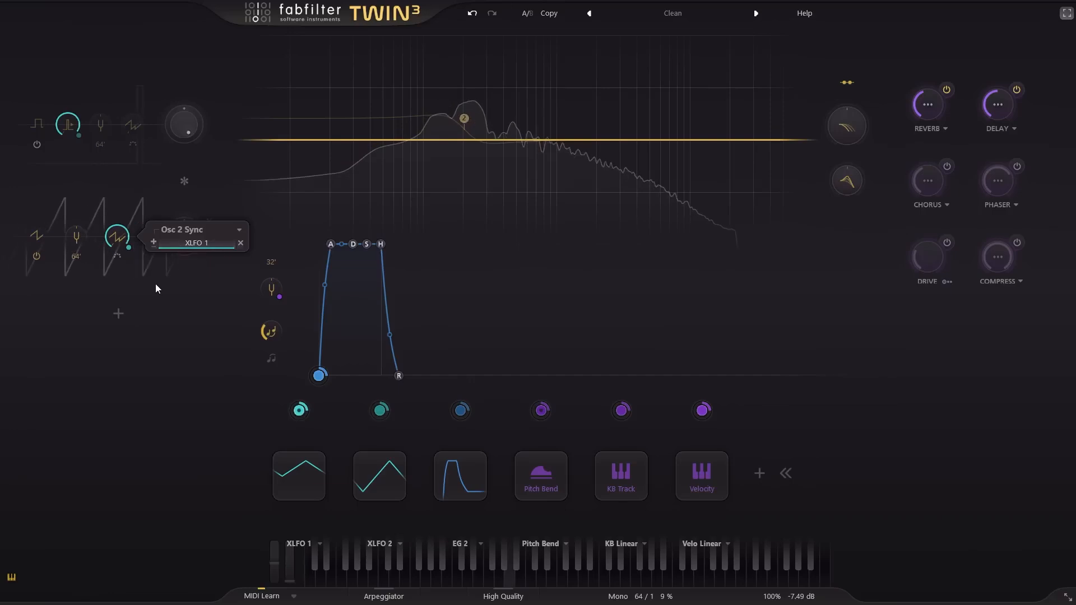
- Audition the Square and Triangle Pure waveforms on oscillator 2 and return it to Sawtooth
{"action": "left_click", "coordinate": [38, 237]}
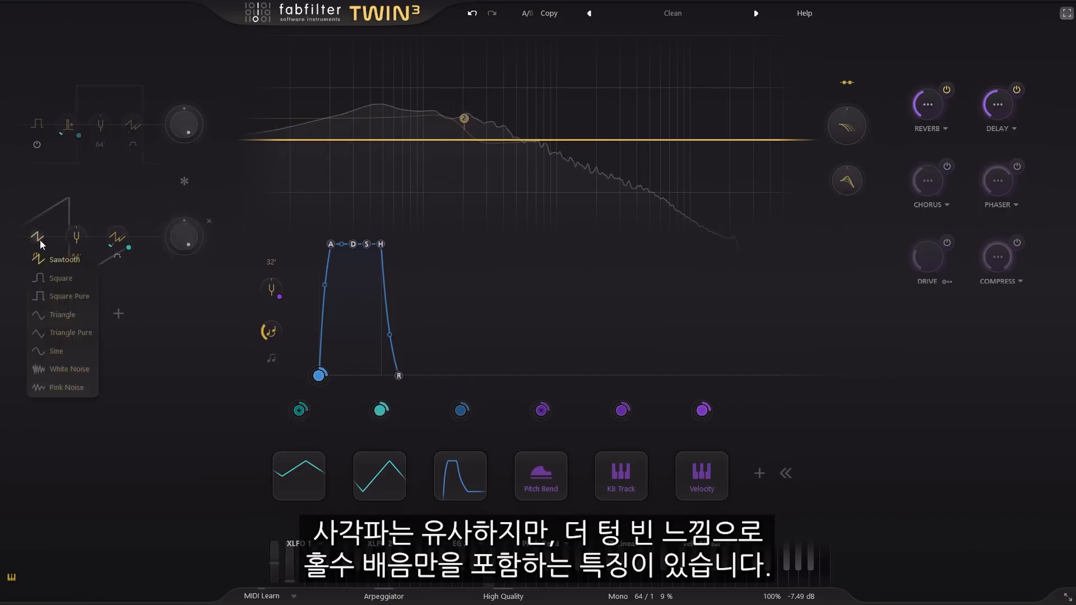
{"action": "left_click", "coordinate": [74, 279]}
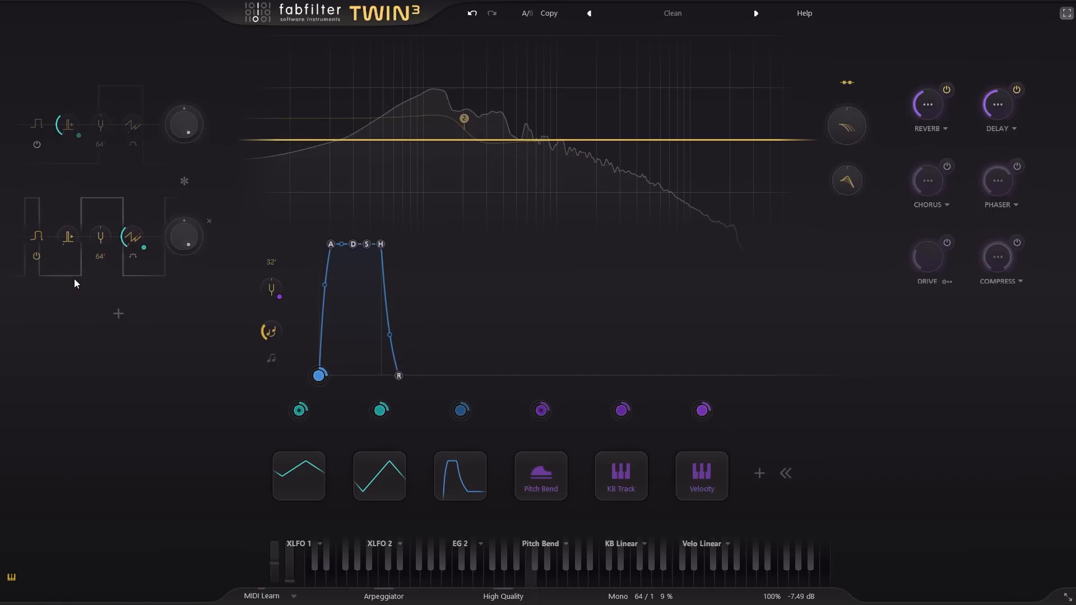
{"action": "left_click", "coordinate": [35, 238]}
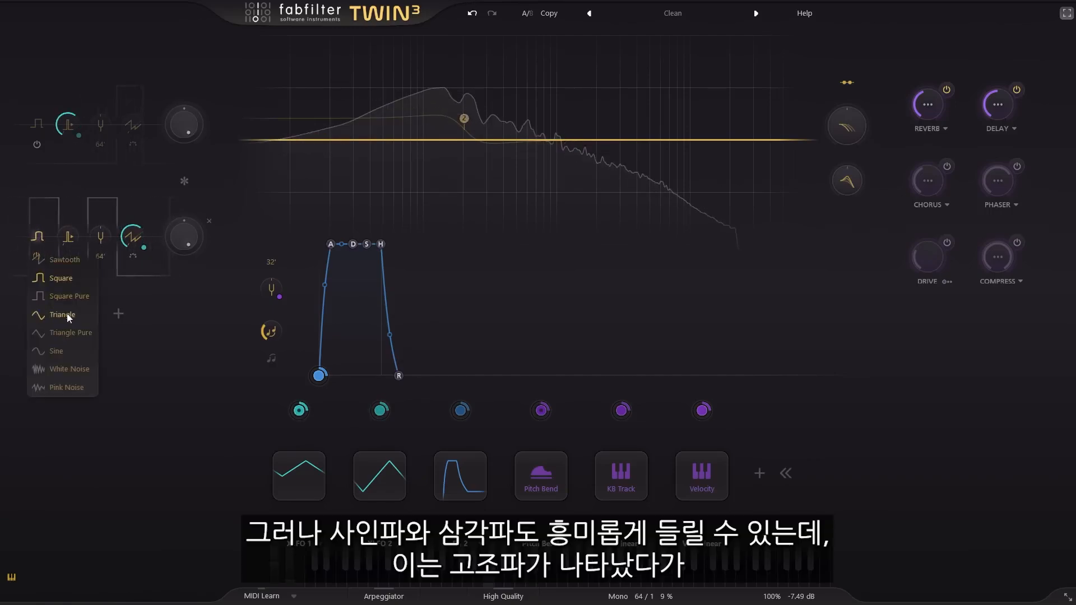
{"action": "left_click", "coordinate": [79, 334]}
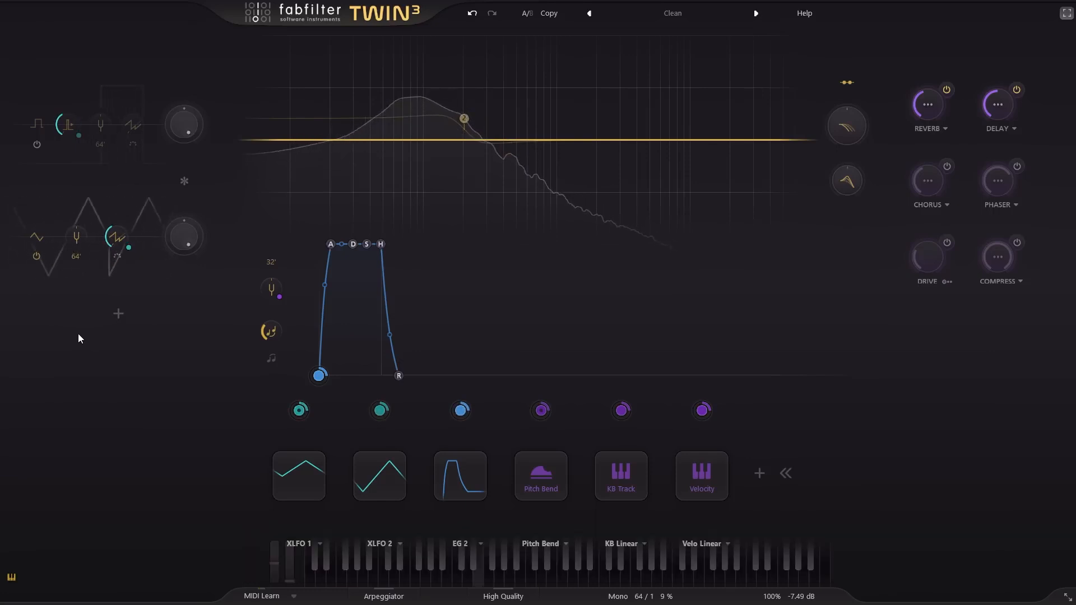
{"action": "mouse_move", "coordinate": [301, 475]}
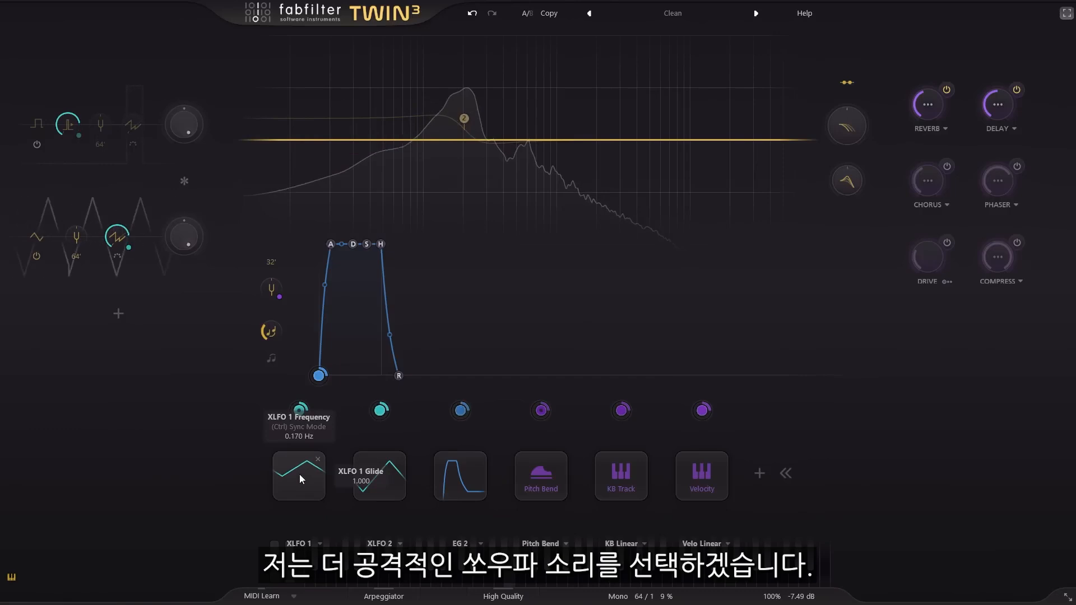
{"action": "left_click", "coordinate": [41, 240]}
{"action": "left_click", "coordinate": [66, 260]}
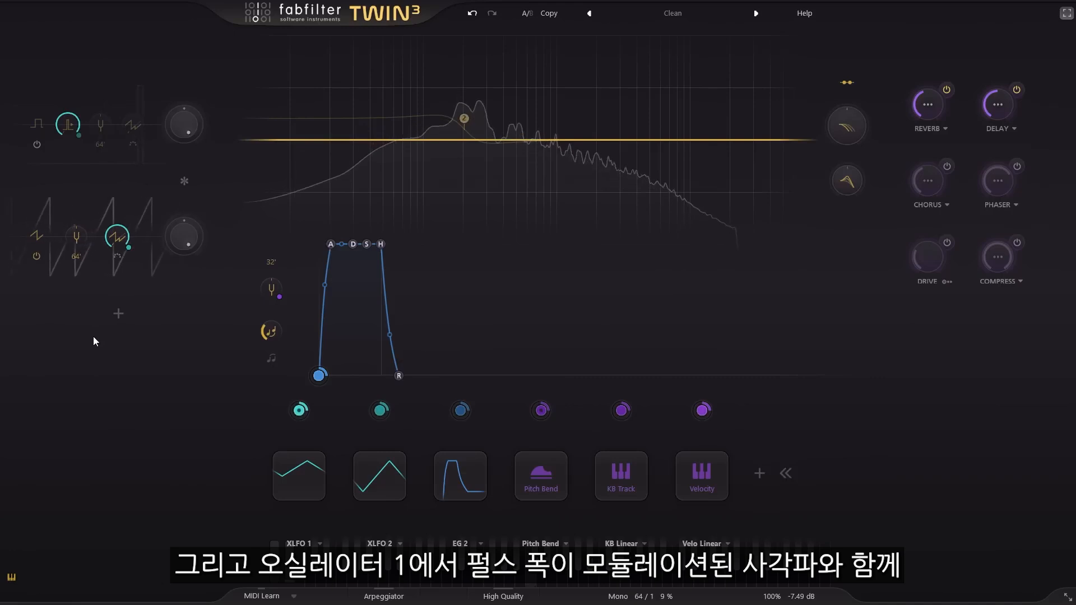
- Switch oscillator 1 back on and set oscillator 2's octave to 0 octaves
{"action": "left_click", "coordinate": [36, 144]}
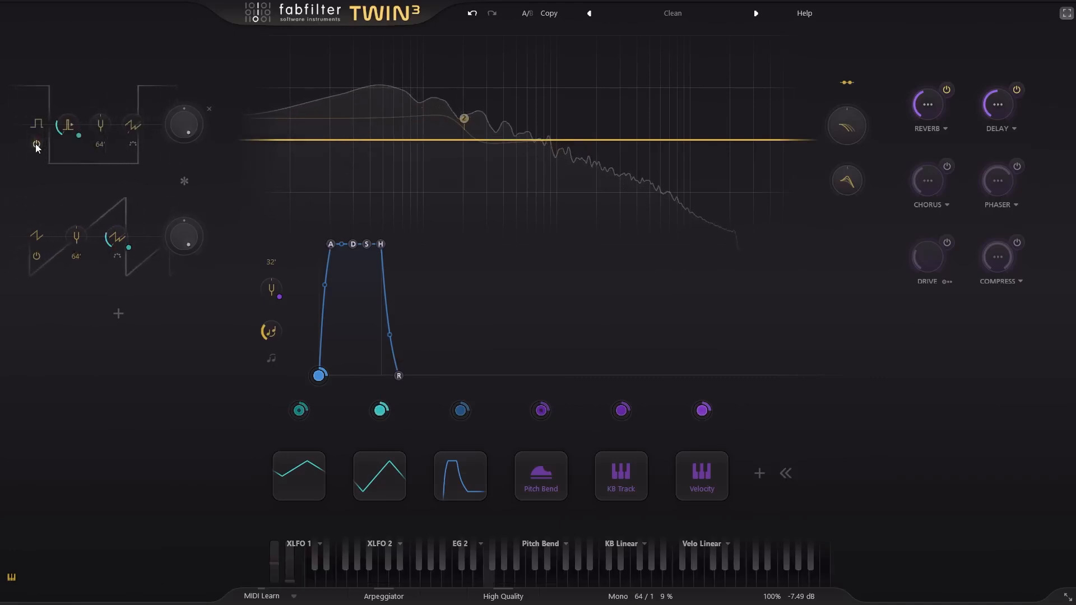
{"action": "left_click", "coordinate": [77, 257]}
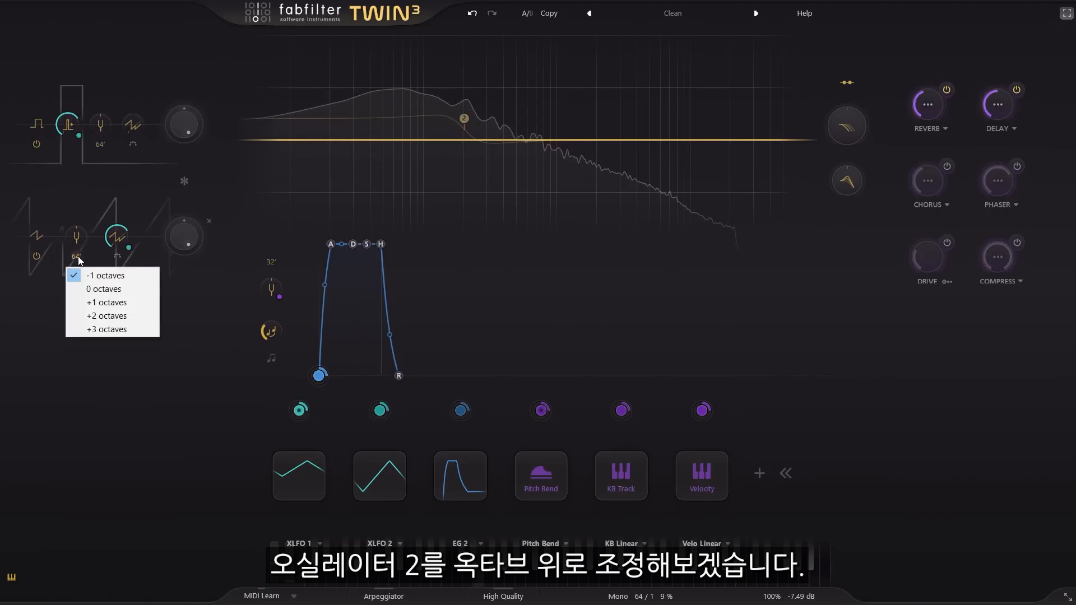
{"action": "left_click", "coordinate": [105, 289]}
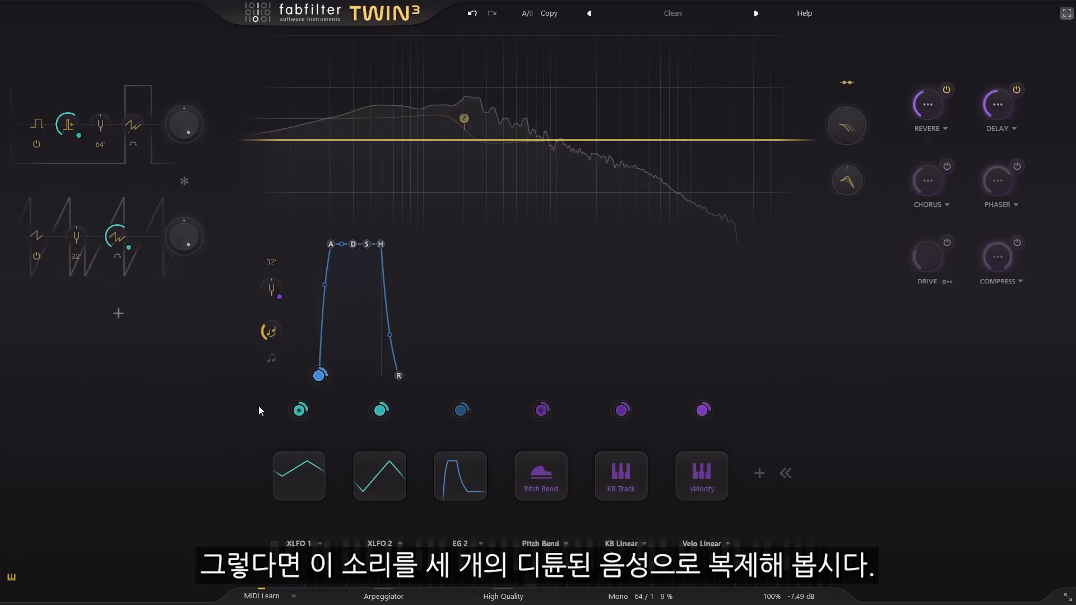
- Set the unison to 3 voices and raise the unison spread to 11 %
{"action": "left_click", "coordinate": [650, 597]}
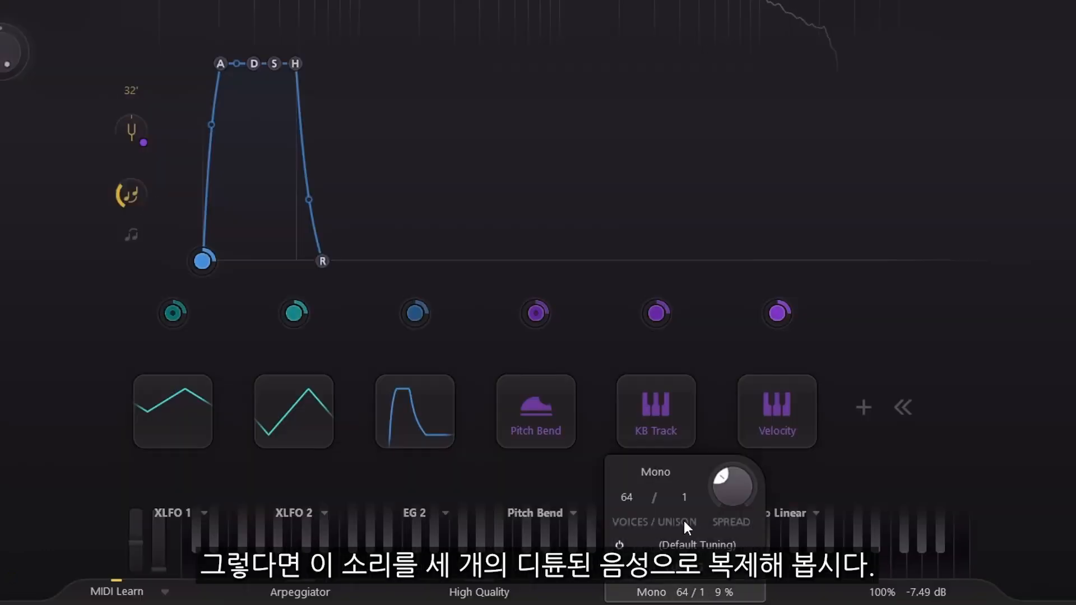
{"action": "left_click", "coordinate": [689, 502]}
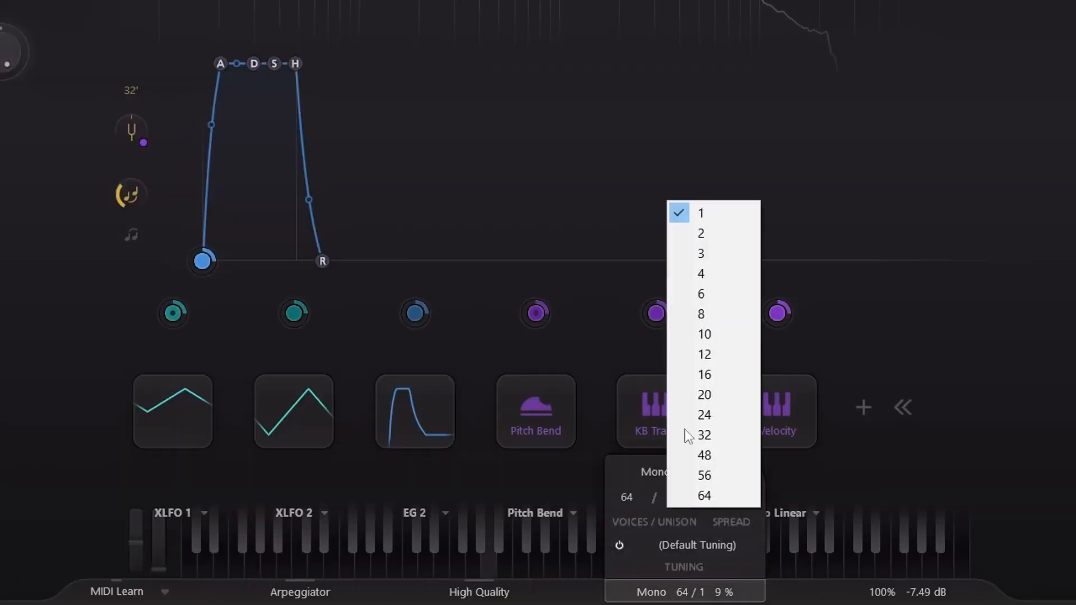
{"action": "left_click", "coordinate": [722, 254]}
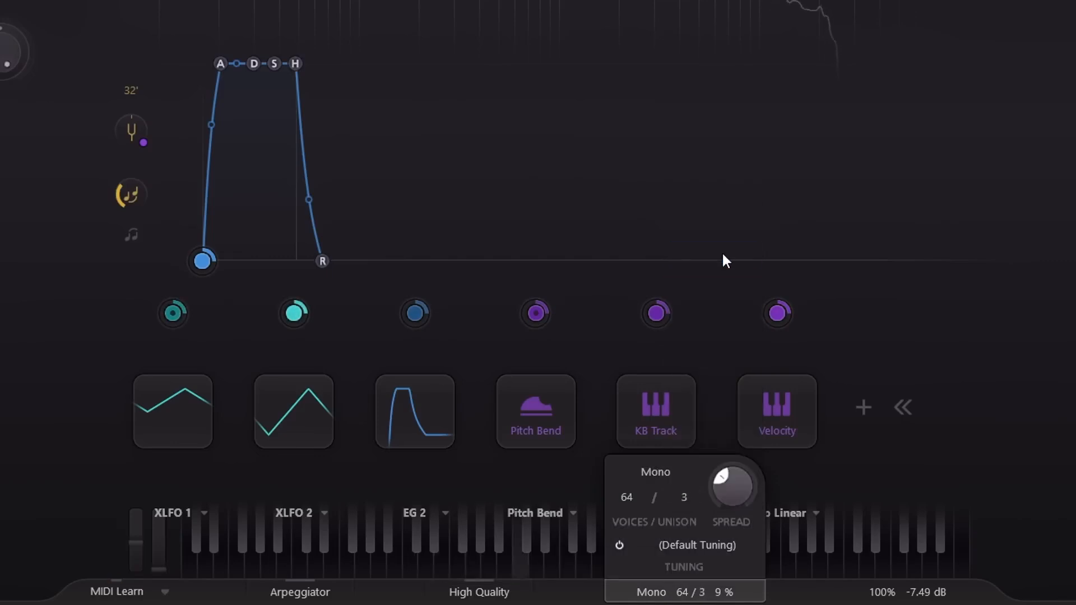
{"action": "left_click_drag", "start_coordinate": [738, 488], "coordinate": [734, 458]}
- Increase the unison to 8 voices and adjust the unison spread to about 12 %
{"action": "left_click", "coordinate": [686, 496]}
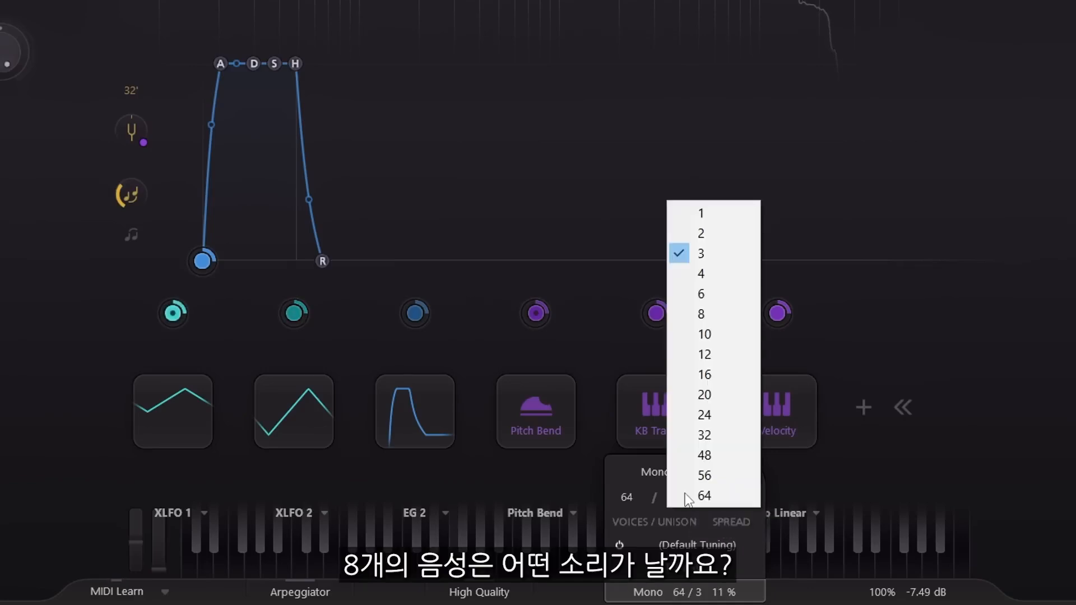
{"action": "left_click", "coordinate": [707, 315]}
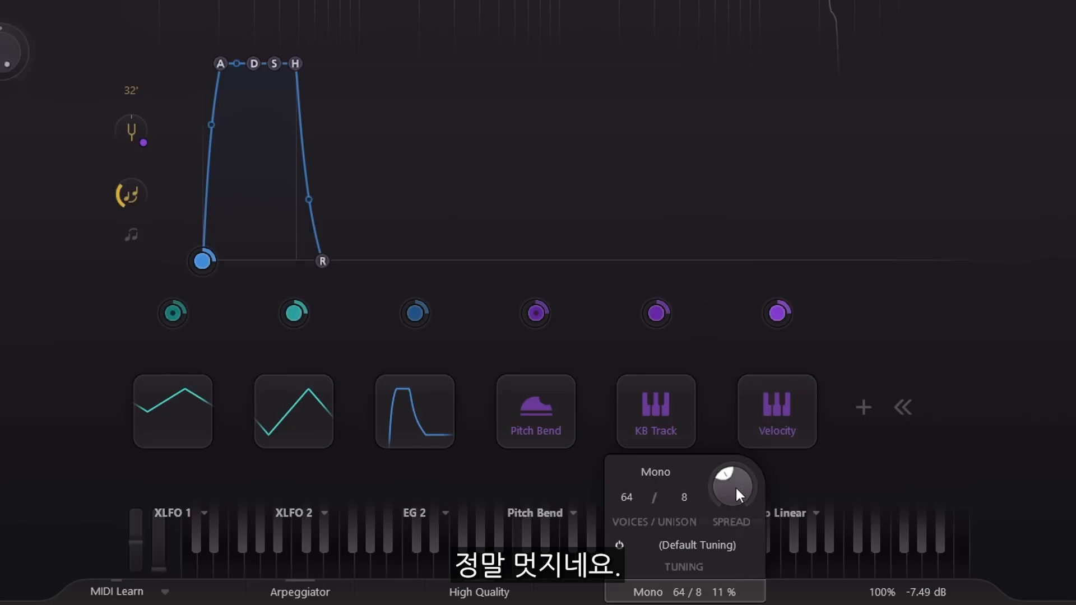
{"action": "mouse_move", "coordinate": [735, 489]}
{"action": "left_click_drag", "start_coordinate": [735, 482], "coordinate": [733, 471]}
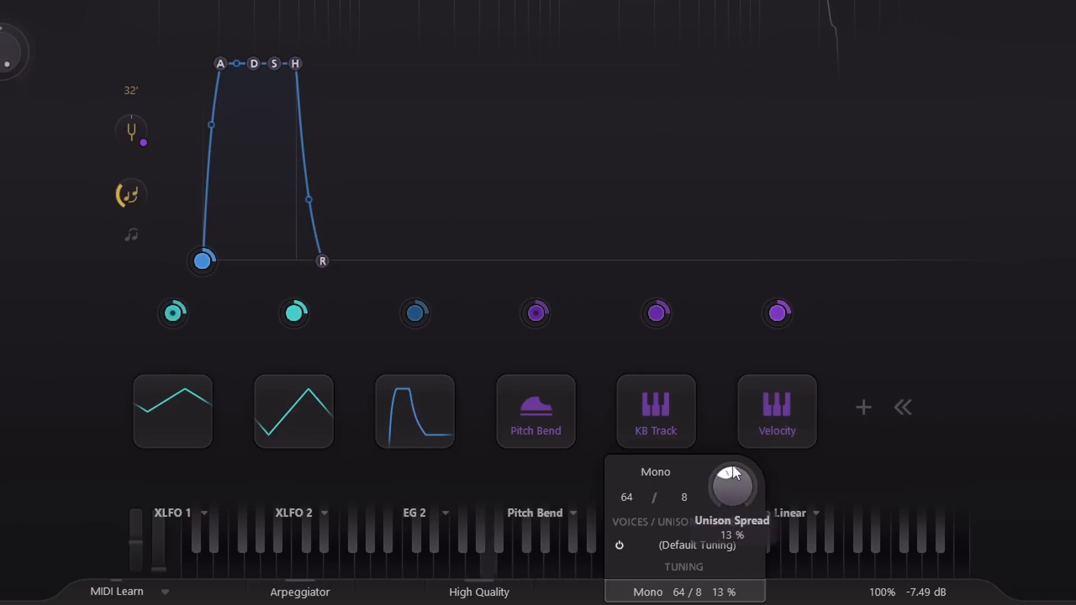
- Try 16 unison voices before raising them to 64, and lower the output volume to -10.61 dB
{"action": "left_click", "coordinate": [683, 497]}
{"action": "left_click", "coordinate": [715, 377]}
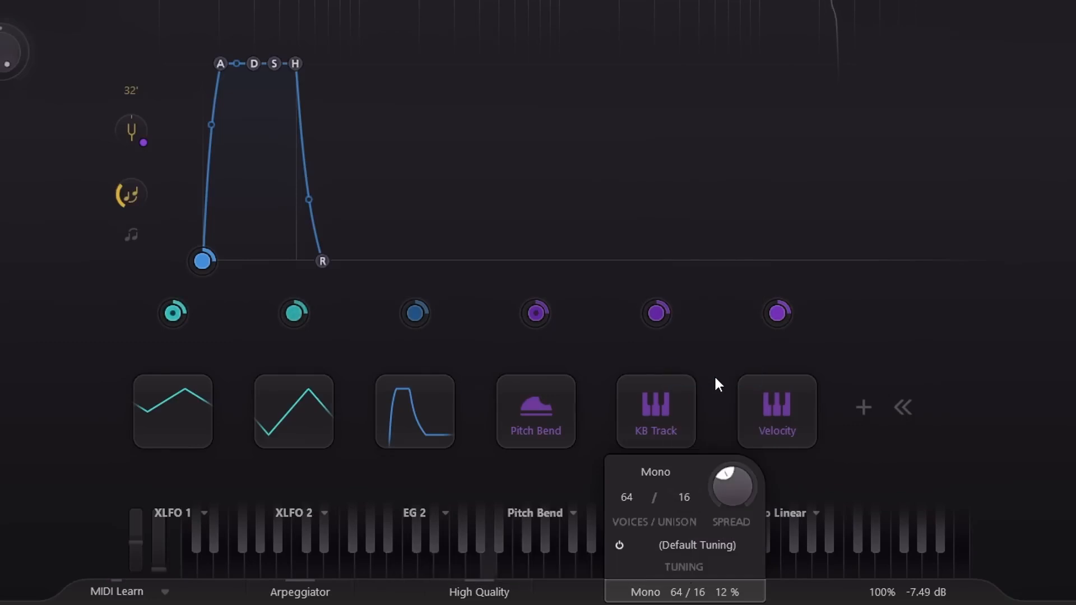
{"action": "left_click", "coordinate": [684, 498]}
{"action": "left_click", "coordinate": [712, 493]}
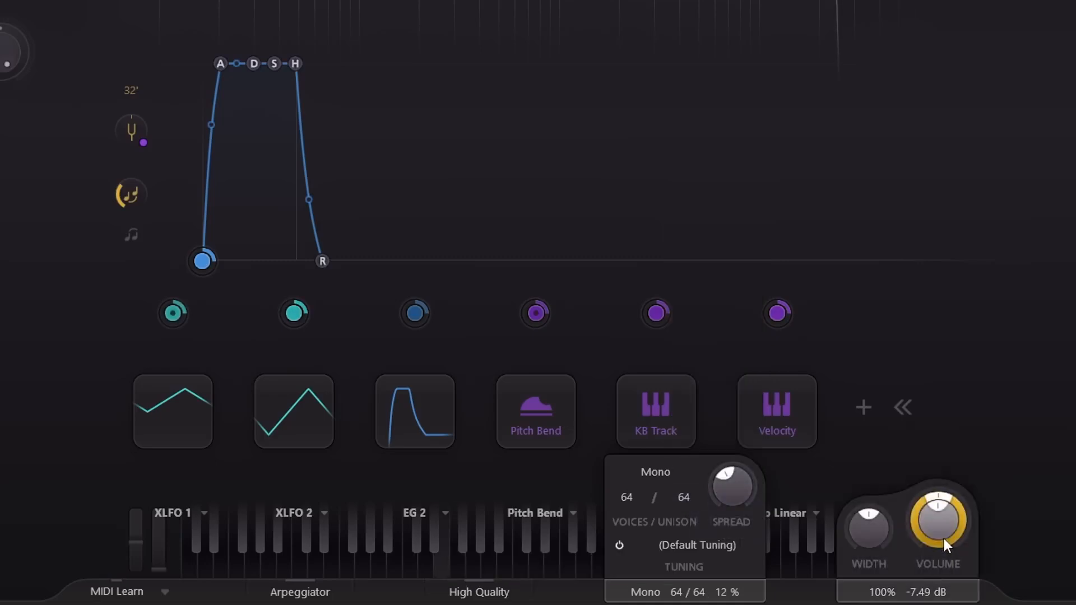
{"action": "left_click_drag", "start_coordinate": [939, 525], "coordinate": [940, 595]}
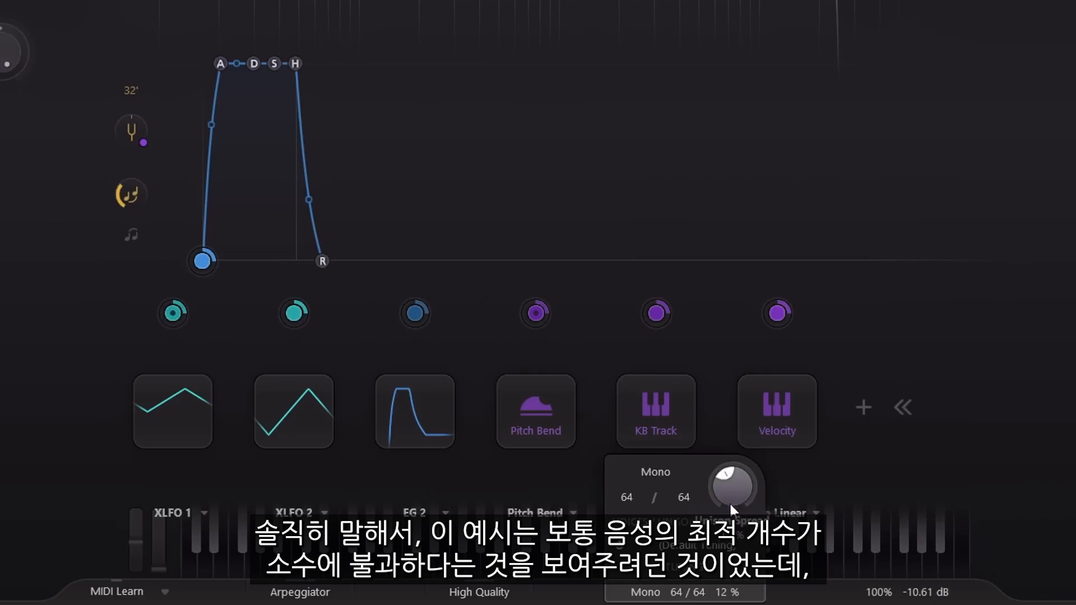
- Vary the unison spread, settle it at 13 %, and assign XLFO 2 to modulate it
{"action": "left_click_drag", "start_coordinate": [720, 446], "coordinate": [719, 433]}
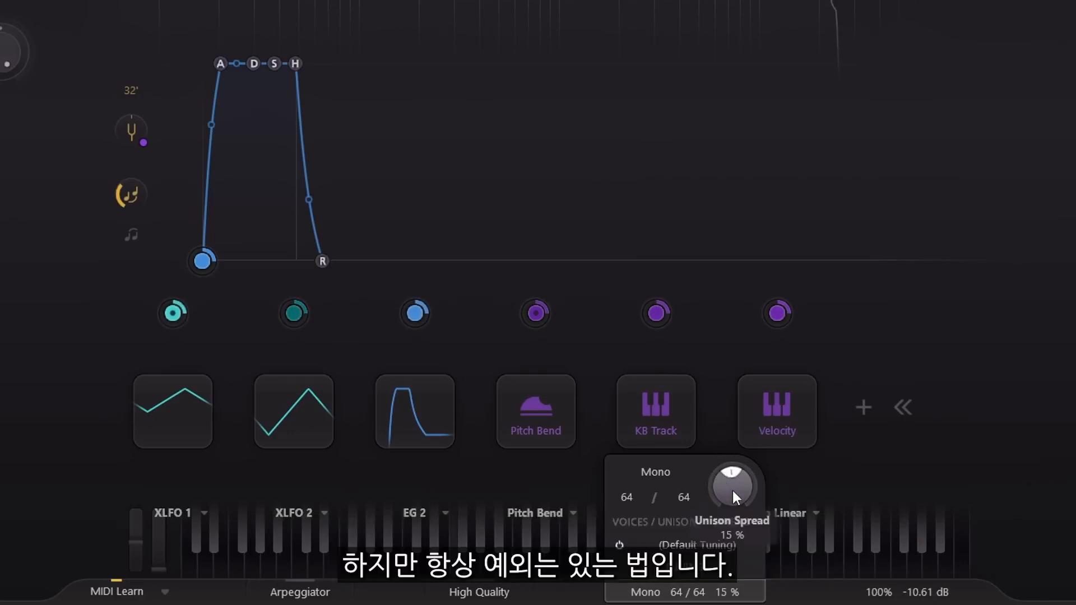
{"action": "mouse_move", "coordinate": [733, 492]}
{"action": "left_mouse_down"}
{"action": "mouse_move", "coordinate": [725, 469]}
{"action": "mouse_move", "coordinate": [724, 482]}
{"action": "left_mouse_up"}
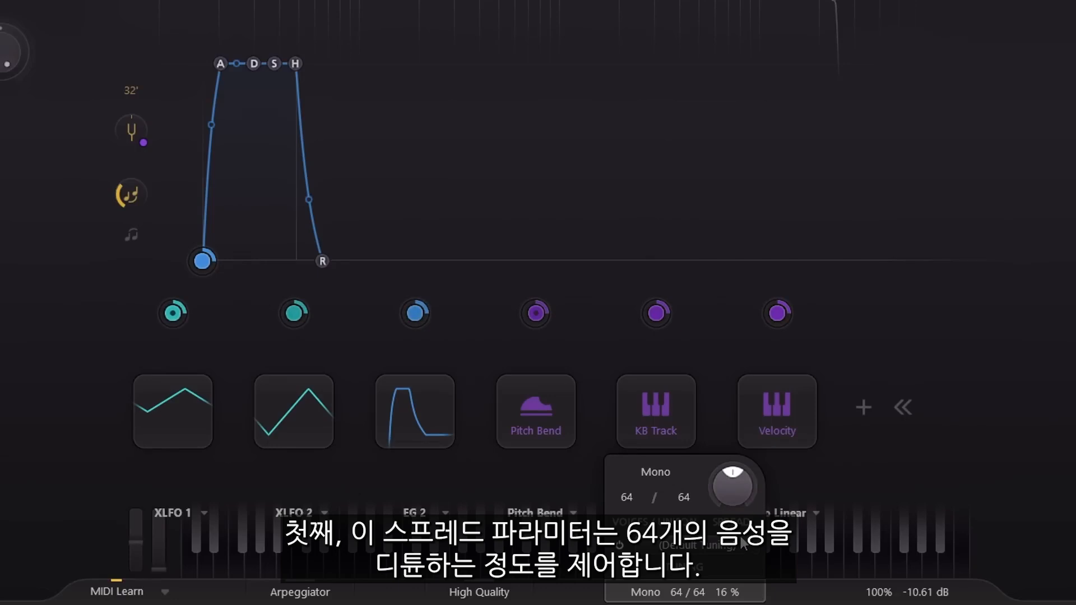
{"action": "left_click_drag", "start_coordinate": [723, 403], "coordinate": [718, 506]}
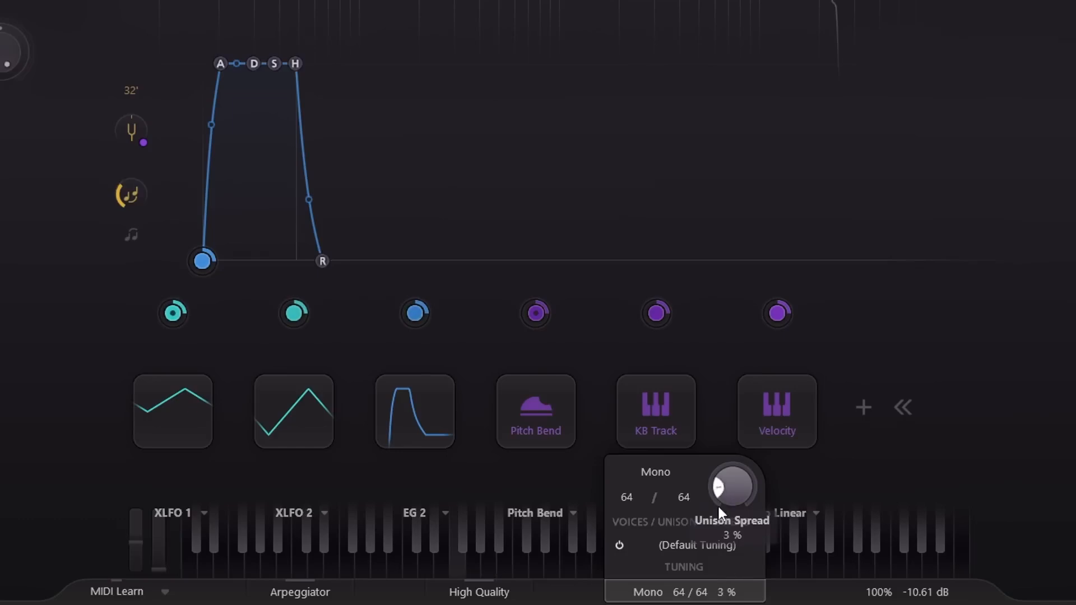
{"action": "left_click_drag", "start_coordinate": [718, 423], "coordinate": [717, 481]}
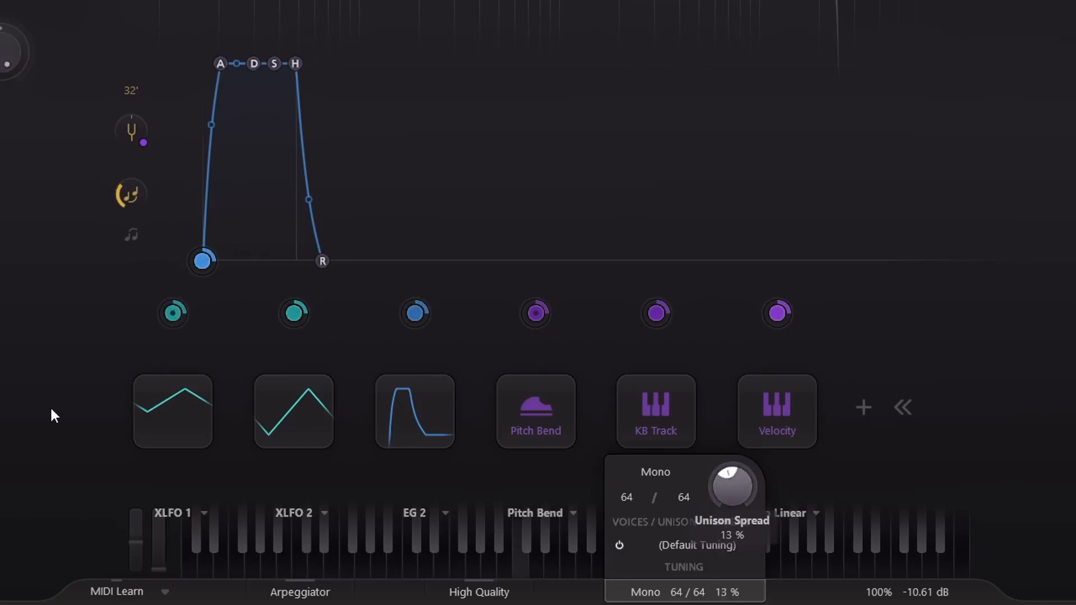
{"action": "left_click_drag", "start_coordinate": [296, 311], "coordinate": [852, 499]}
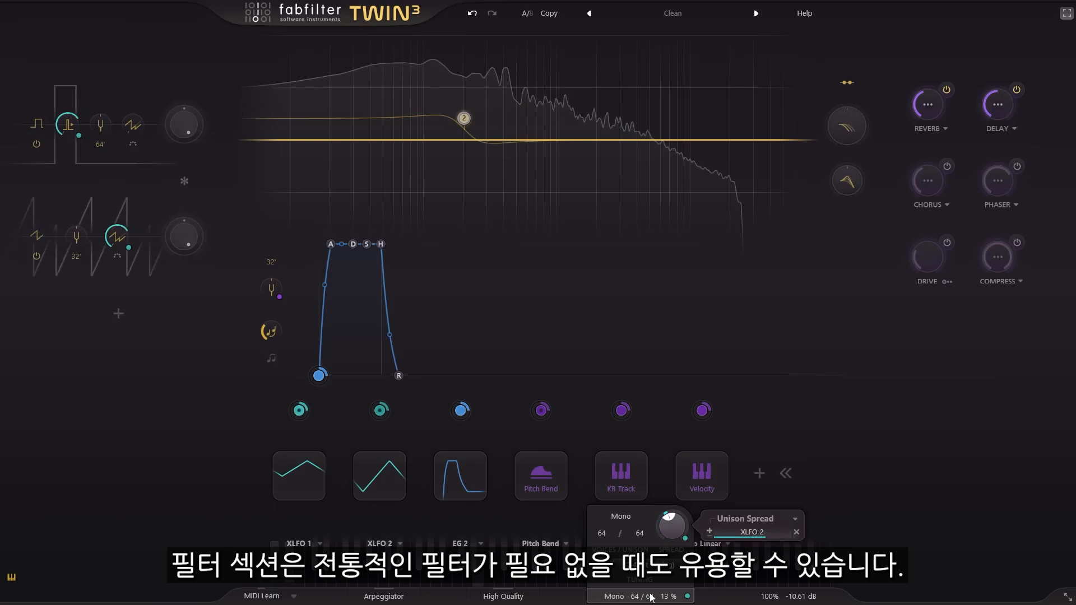
- Enable filter 2, the low shelf at 203.55 Hz, and set its style to Hard
{"action": "mouse_move", "coordinate": [465, 117]}
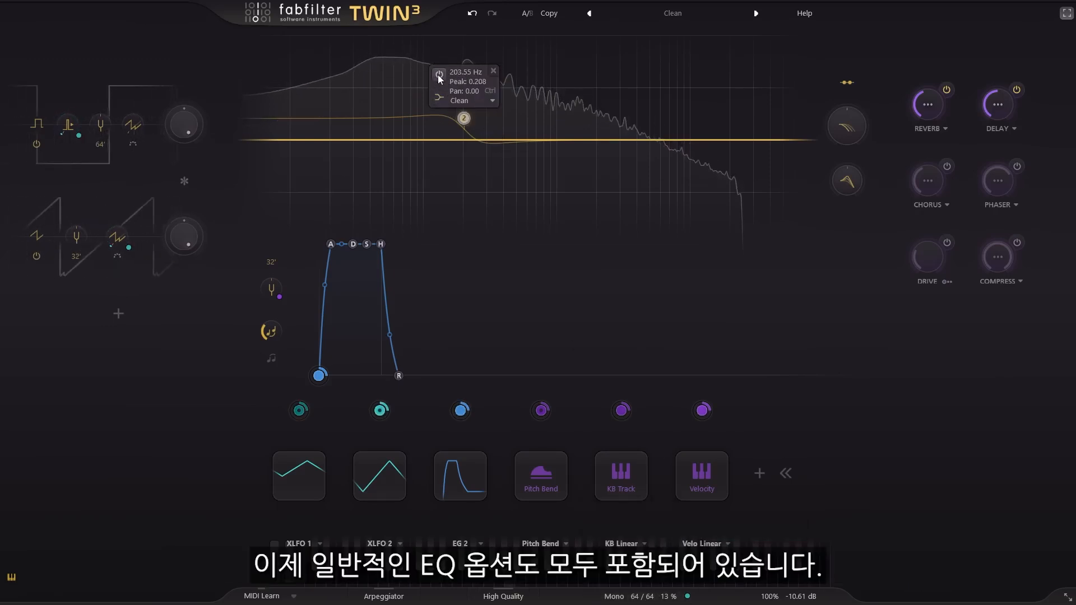
{"action": "left_click", "coordinate": [439, 74]}
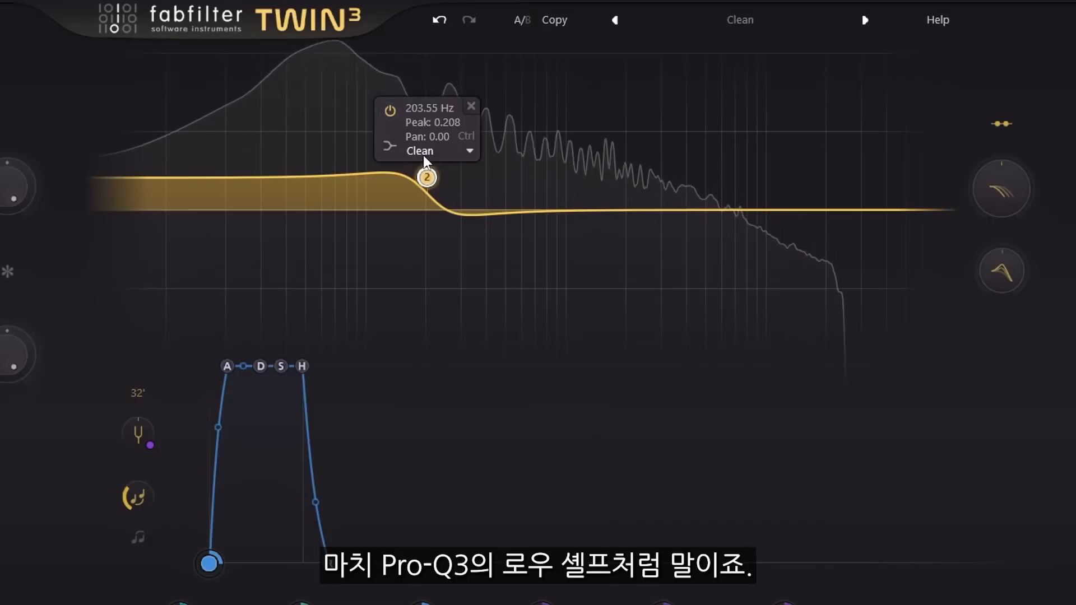
{"action": "left_click", "coordinate": [442, 151]}
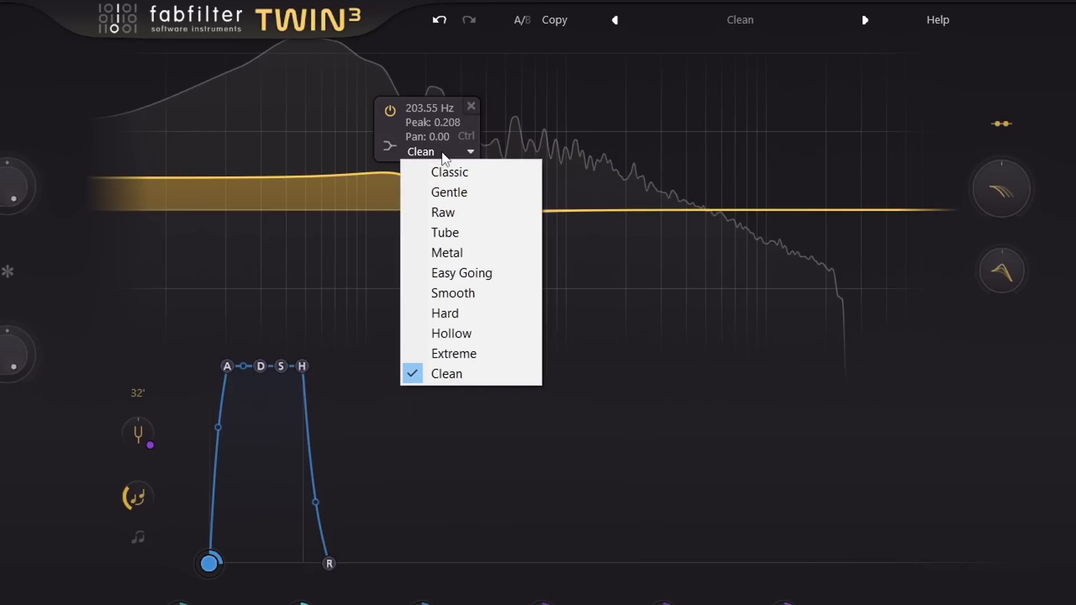
{"action": "left_click", "coordinate": [503, 313]}
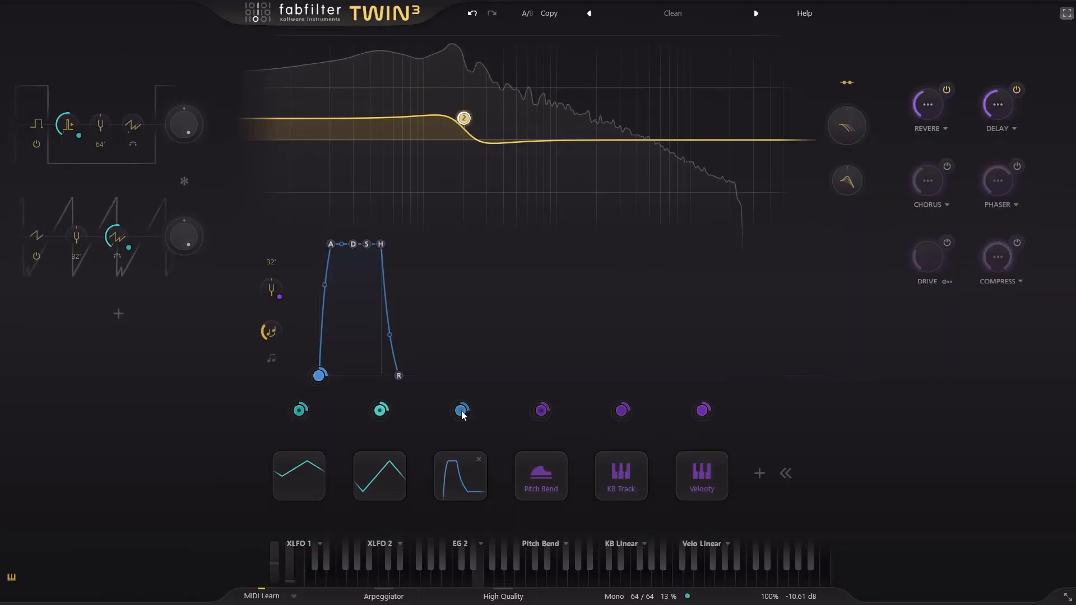
- Modulate filter 2's peak with EG 2 at an inverted amount and set the envelope's trigger to the sidechain input
{"action": "left_click_drag", "start_coordinate": [493, 407], "coordinate": [464, 119]}
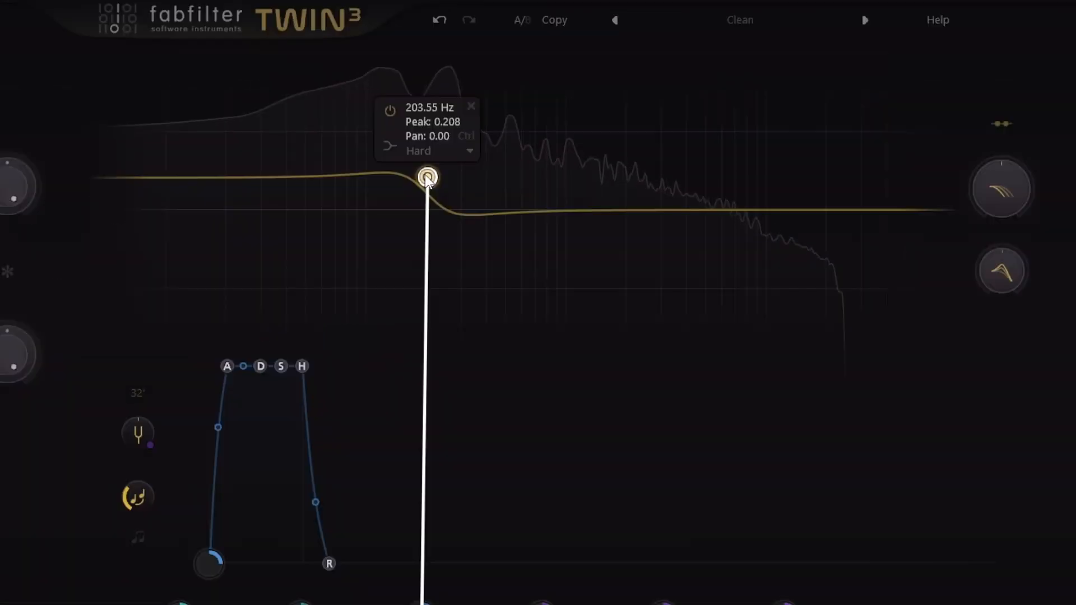
{"action": "left_click_drag", "start_coordinate": [426, 177], "coordinate": [446, 123]}
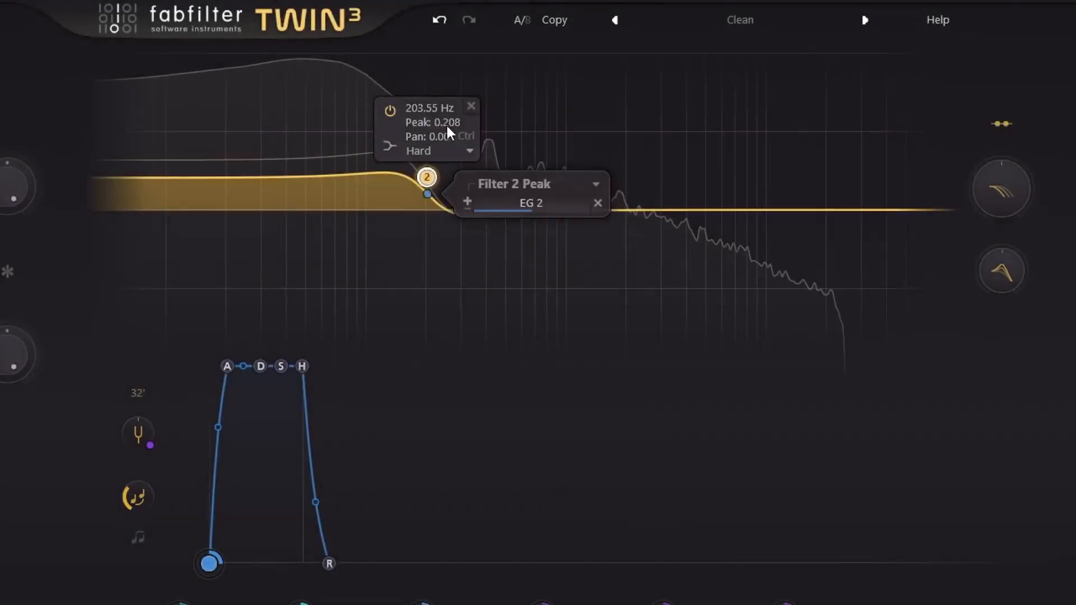
{"action": "left_click", "coordinate": [469, 206]}
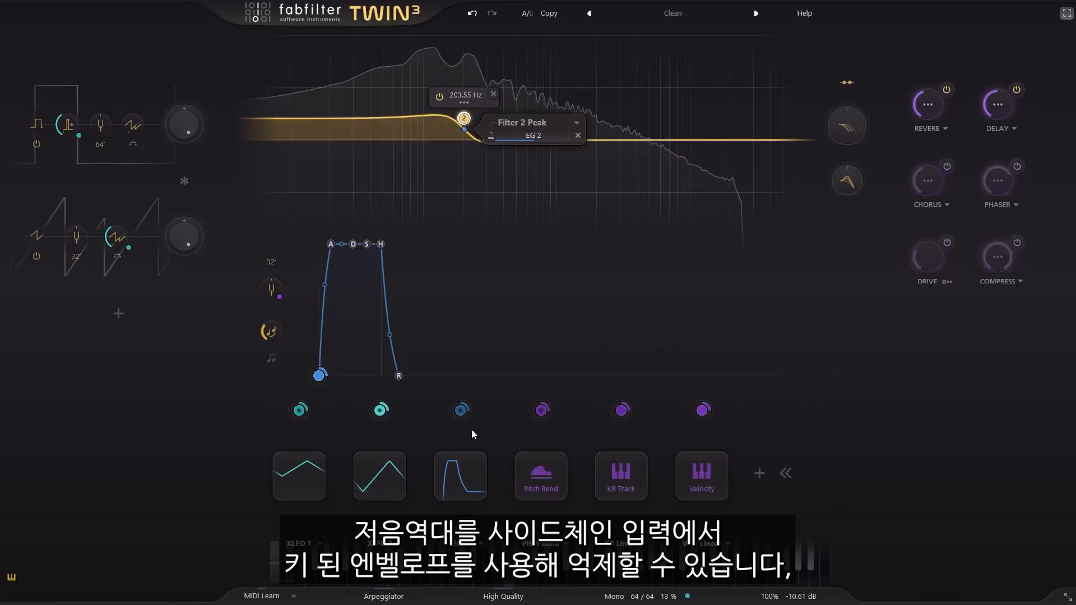
{"action": "left_click", "coordinate": [463, 472]}
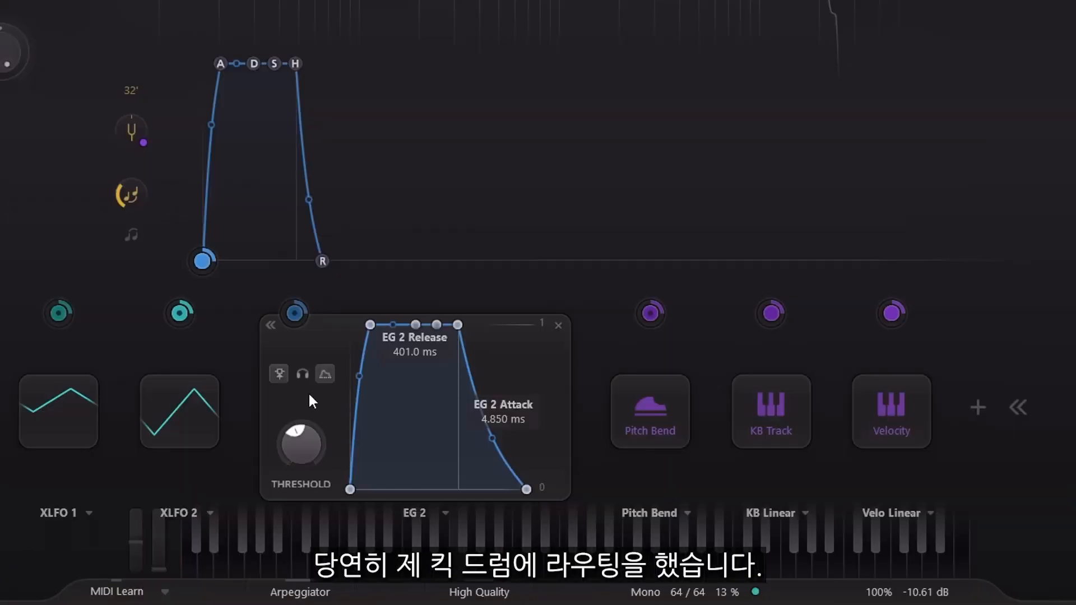
{"action": "left_click", "coordinate": [282, 373]}
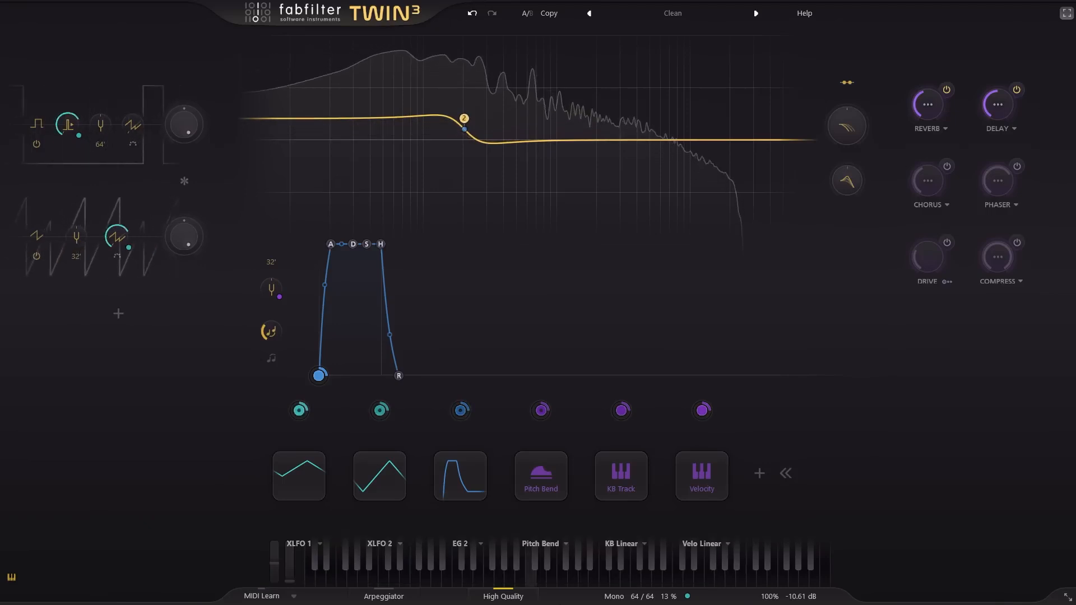
- Raise the XLFO 1 frequency to about 85 Hz, then bring it down to 0.519 Hz
{"action": "left_click", "coordinate": [305, 476]}
{"action": "left_click_drag", "start_coordinate": [237, 497], "coordinate": [247, 277]}
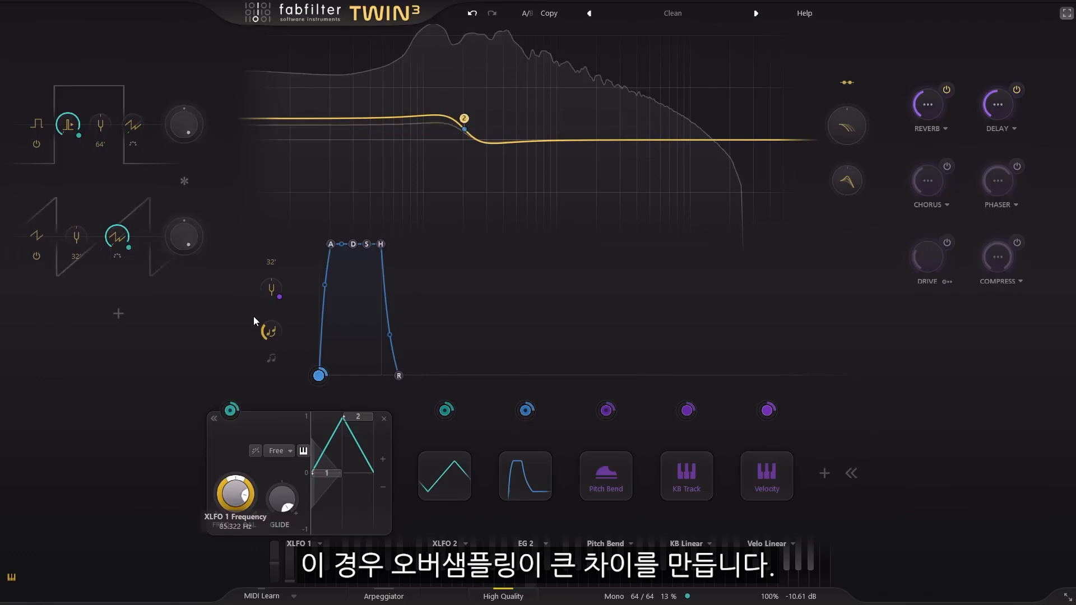
{"action": "left_click_drag", "start_coordinate": [254, 317], "coordinate": [257, 329]}
{"action": "left_click_drag", "start_coordinate": [265, 374], "coordinate": [266, 387]}
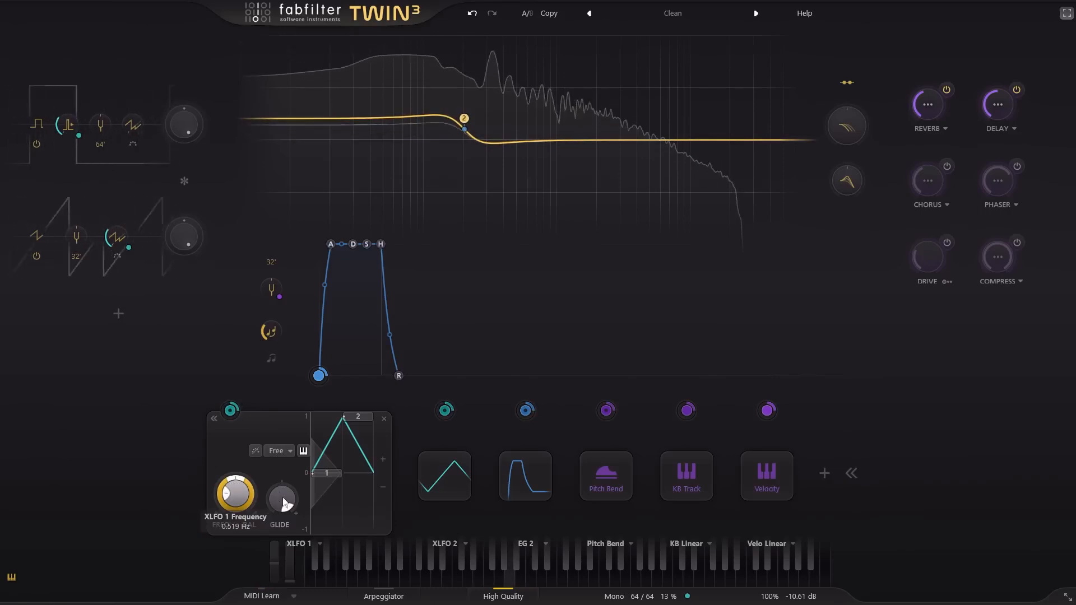
{"action": "mouse_move", "coordinate": [283, 502]}
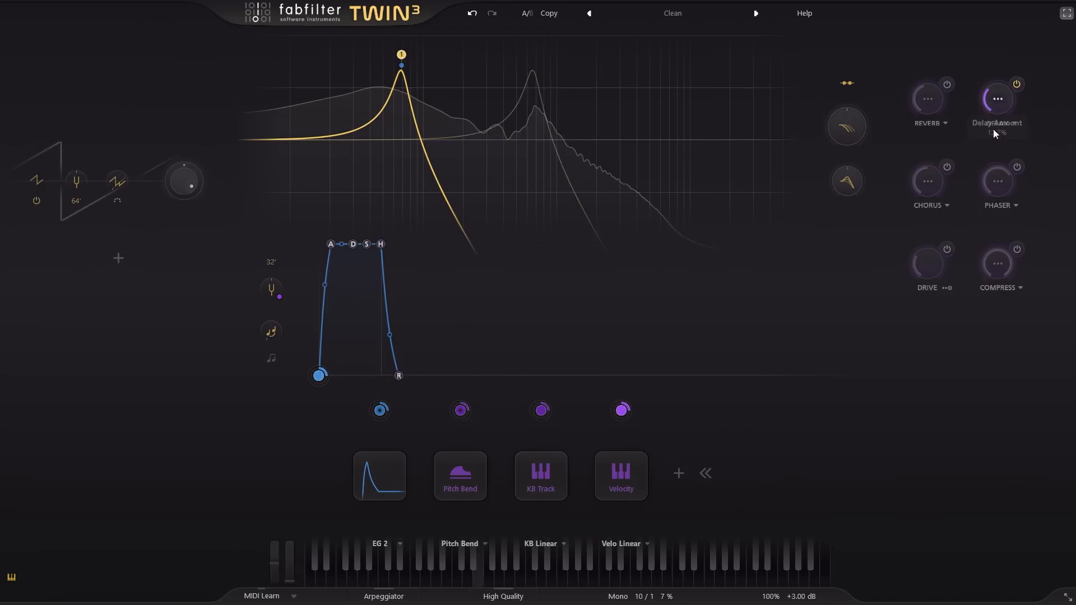
- Adjust the delay amount and set low-pass filter 1's style to Tube
{"action": "left_click_drag", "start_coordinate": [996, 106], "coordinate": [995, 113]}
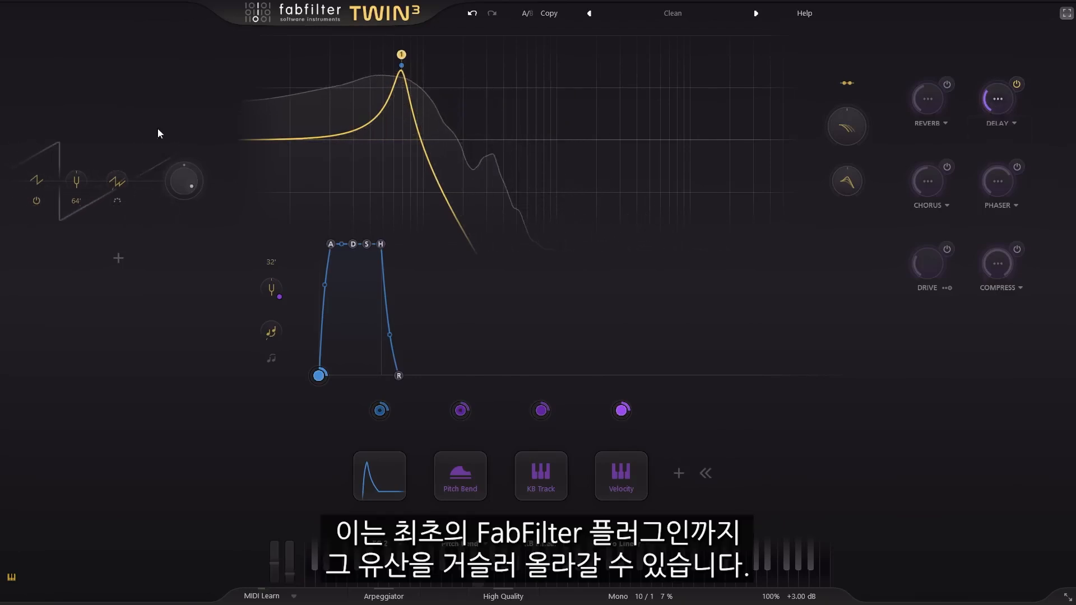
{"action": "mouse_move", "coordinate": [408, 72]}
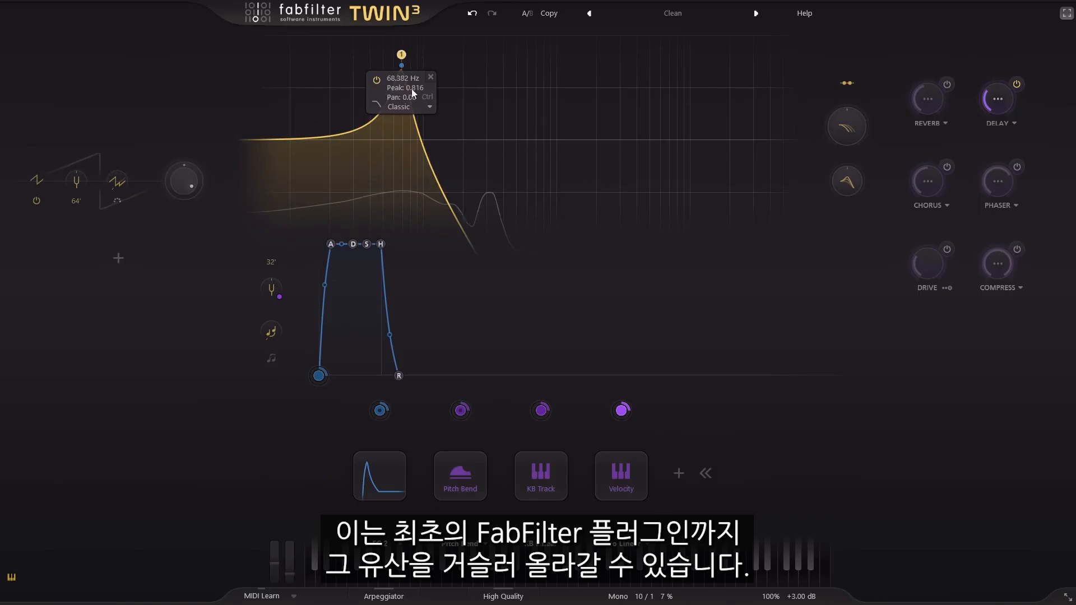
{"action": "left_click", "coordinate": [414, 105]}
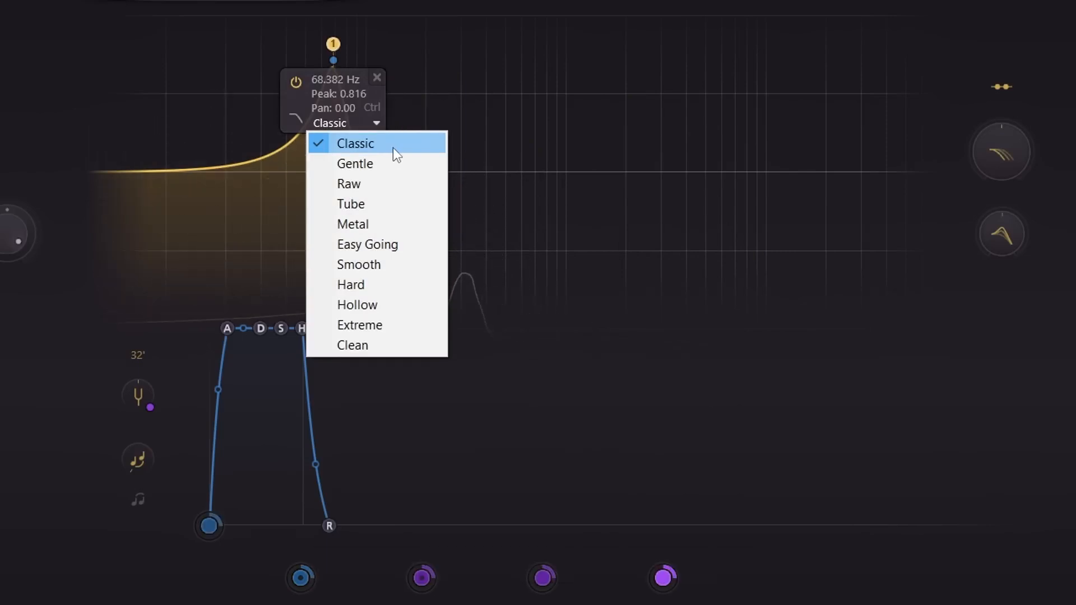
{"action": "left_click", "coordinate": [392, 204]}
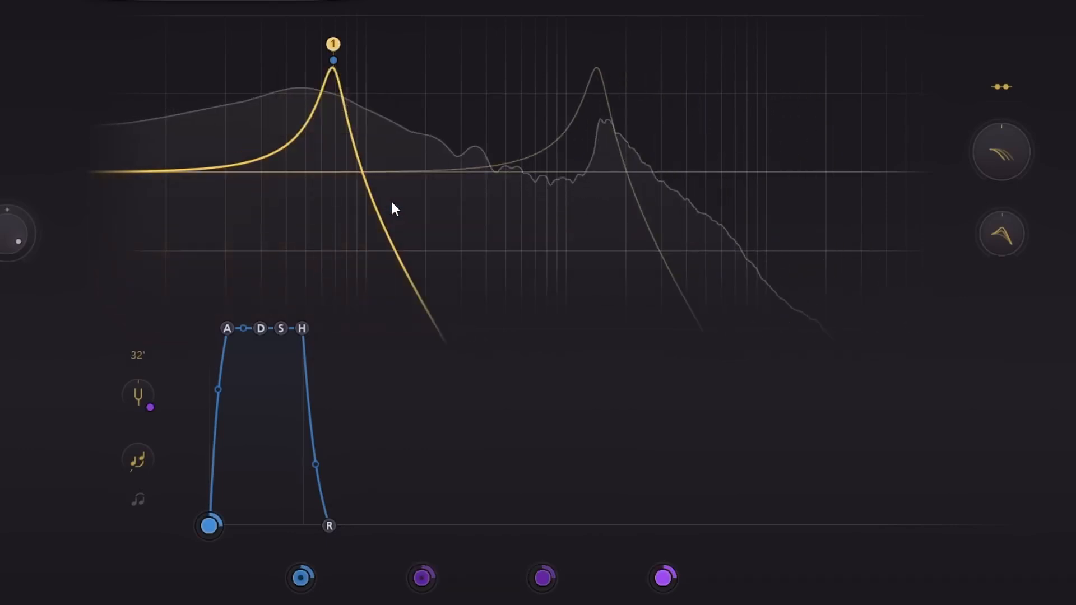
- Change low-pass filter 1's style to Extreme
{"action": "mouse_move", "coordinate": [339, 48]}
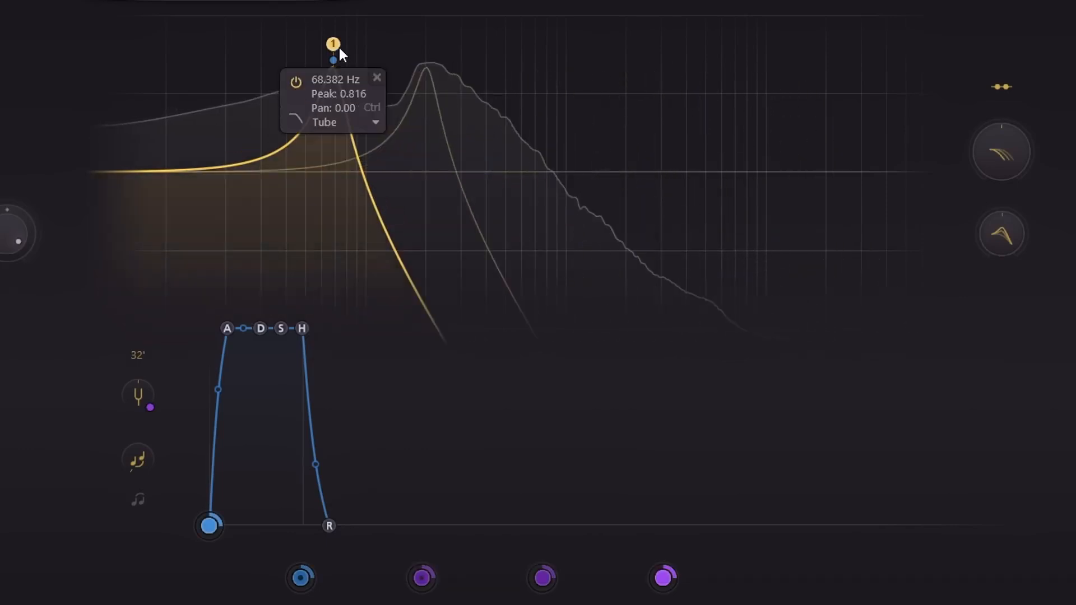
{"action": "left_click", "coordinate": [348, 121]}
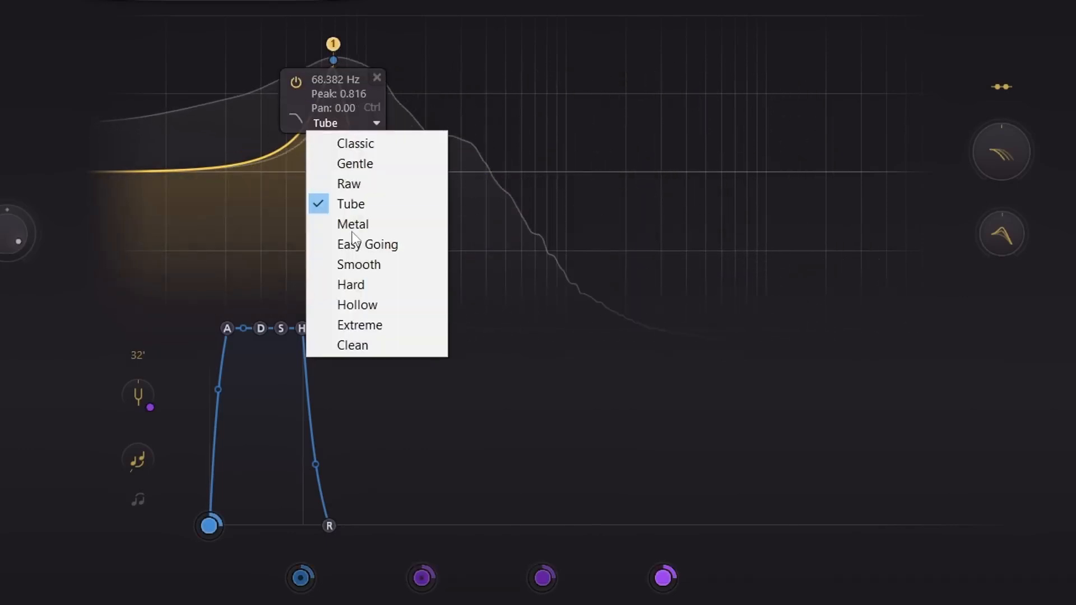
{"action": "left_click", "coordinate": [375, 326]}
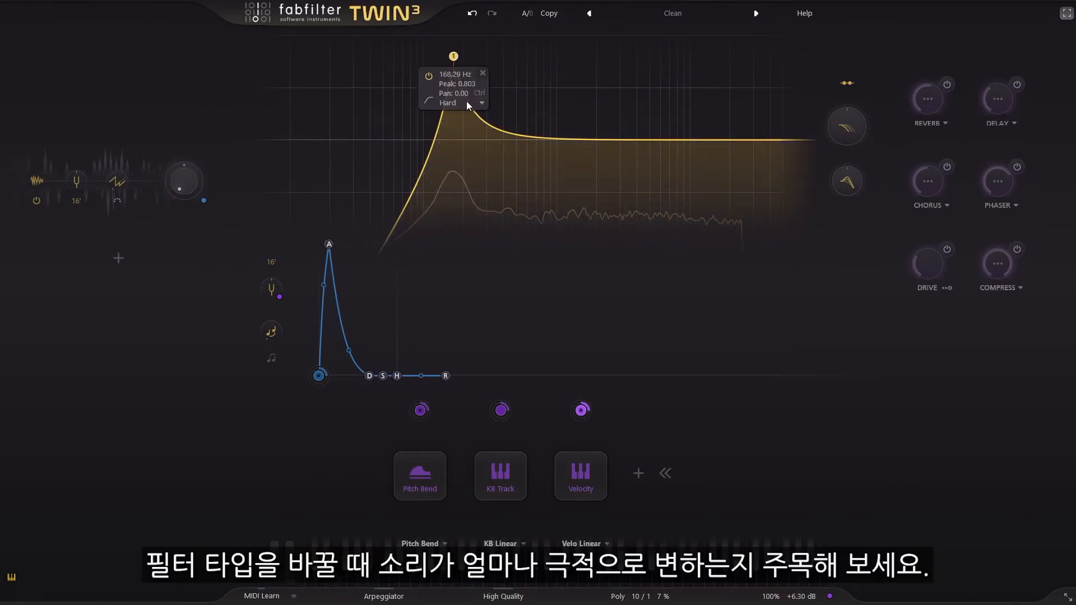
- Try the Classic style on high-pass filter 1 at 168.29 Hz before switching it to Tube
{"action": "left_click", "coordinate": [467, 104]}
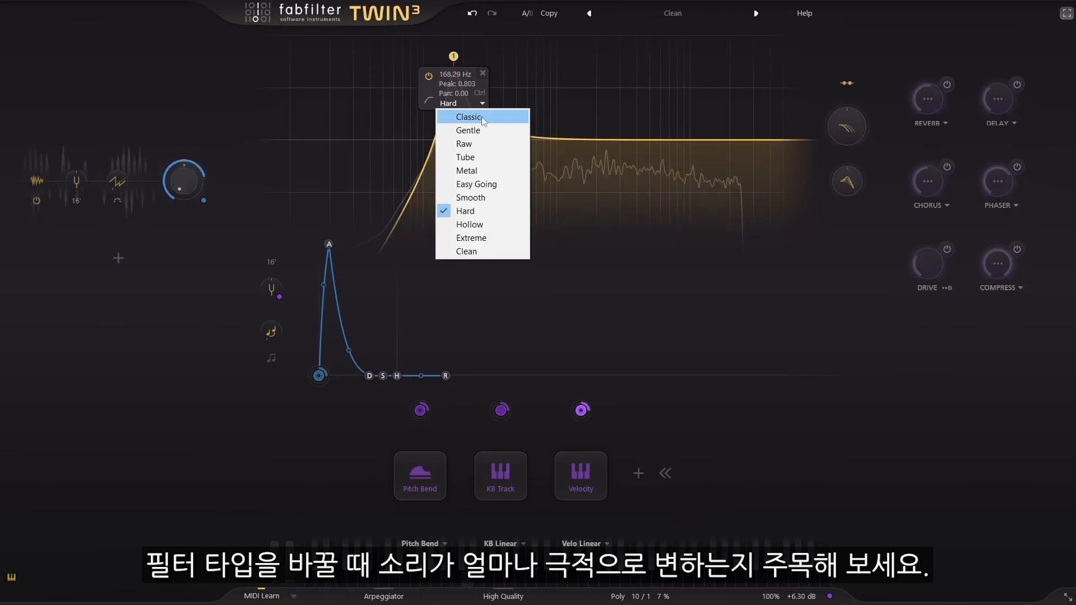
{"action": "left_click", "coordinate": [505, 119]}
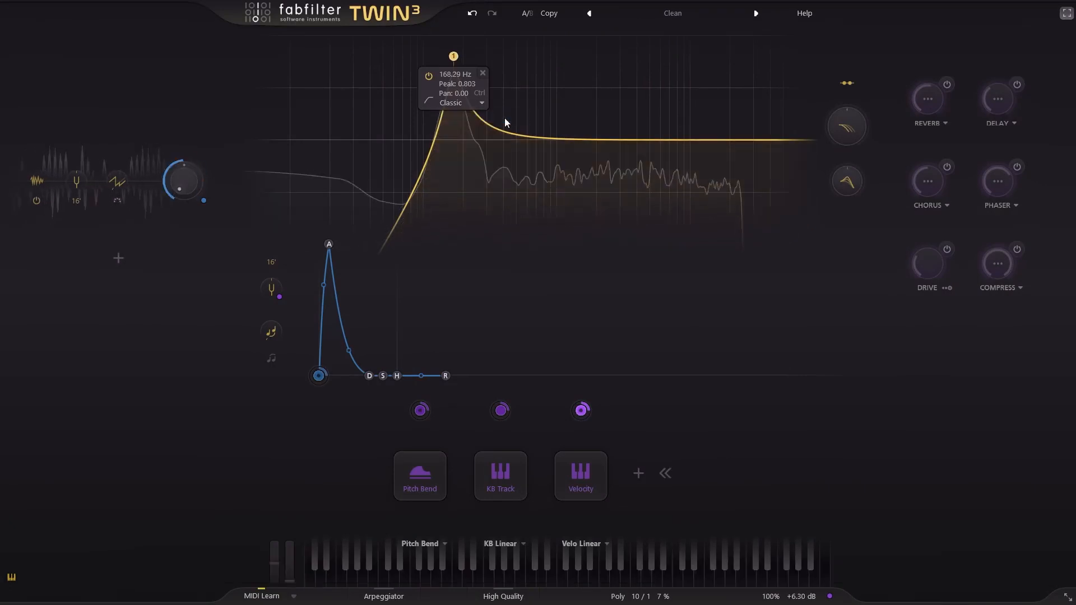
{"action": "mouse_move", "coordinate": [455, 58]}
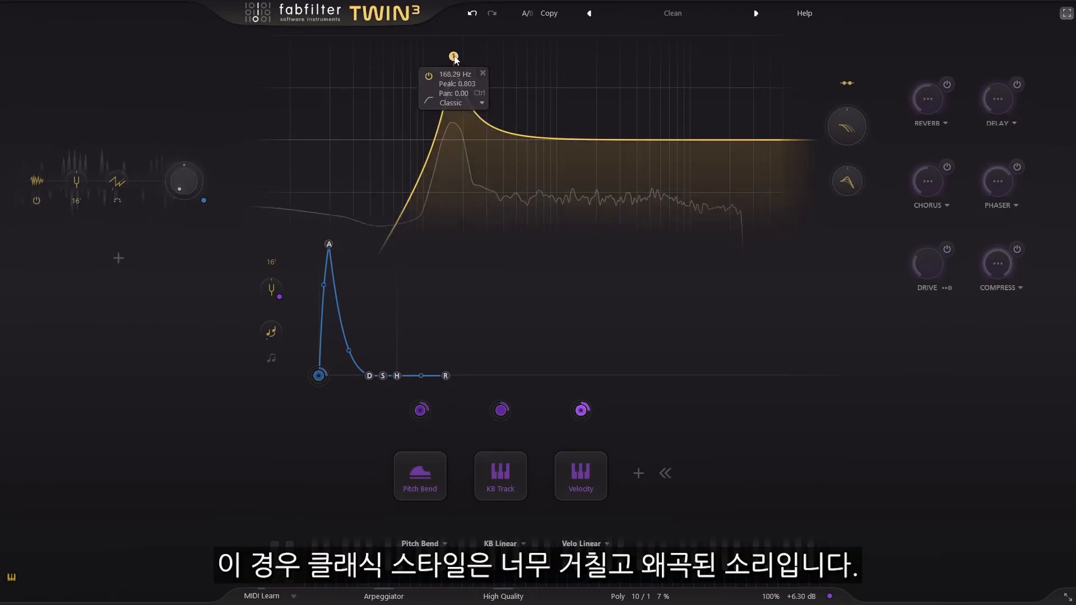
{"action": "left_click", "coordinate": [474, 107]}
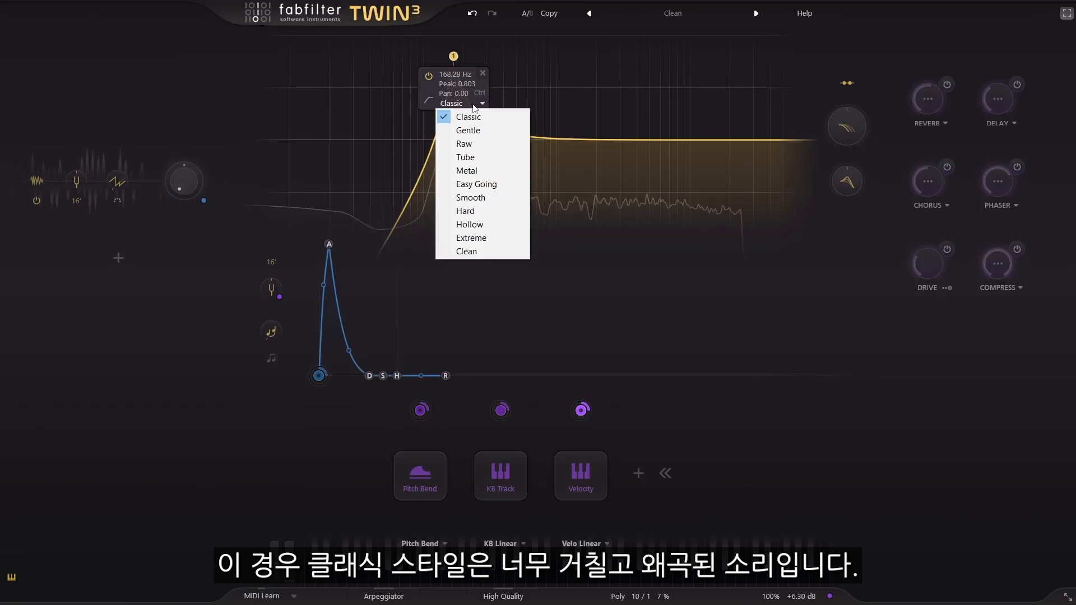
{"action": "left_click", "coordinate": [492, 157]}
- Try varying the filter peak offset, then set high-pass filter 1's style to Hollow
{"action": "left_click_drag", "start_coordinate": [845, 180], "coordinate": [844, 166]}
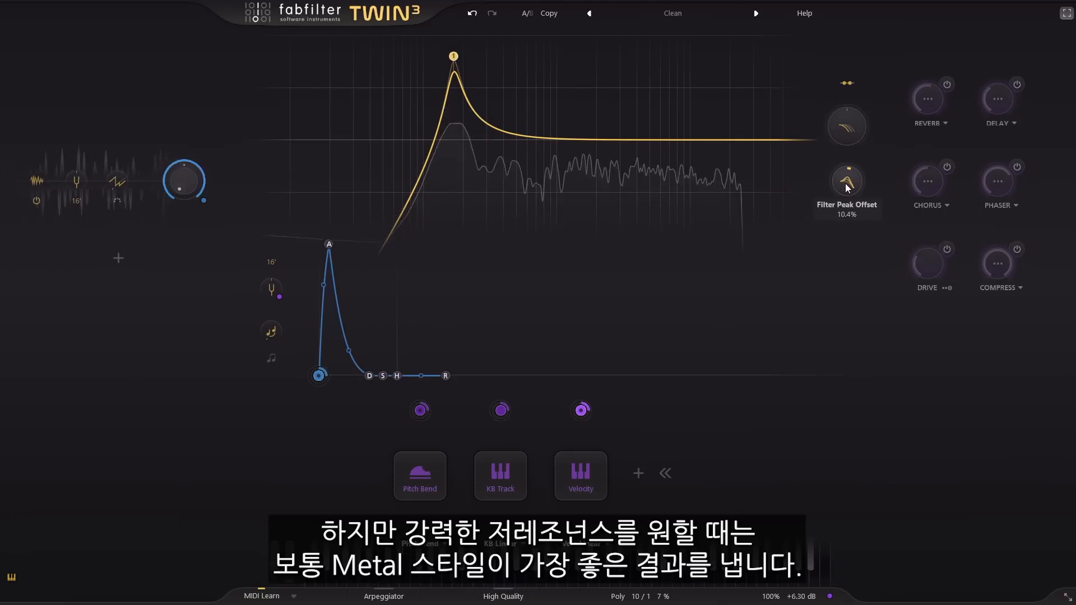
{"action": "mouse_move", "coordinate": [458, 54]}
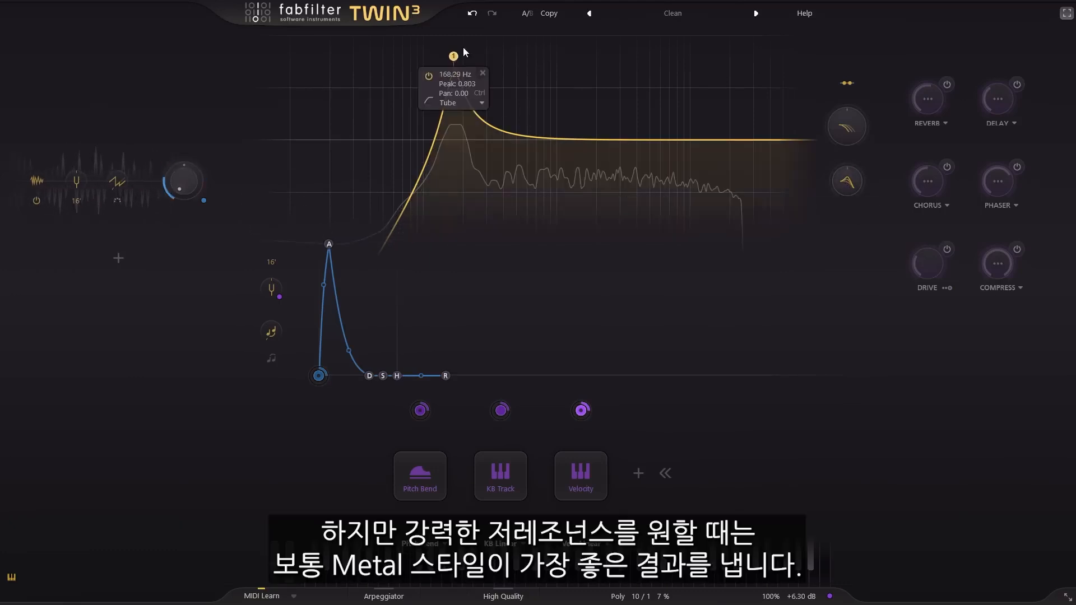
{"action": "left_click", "coordinate": [466, 101]}
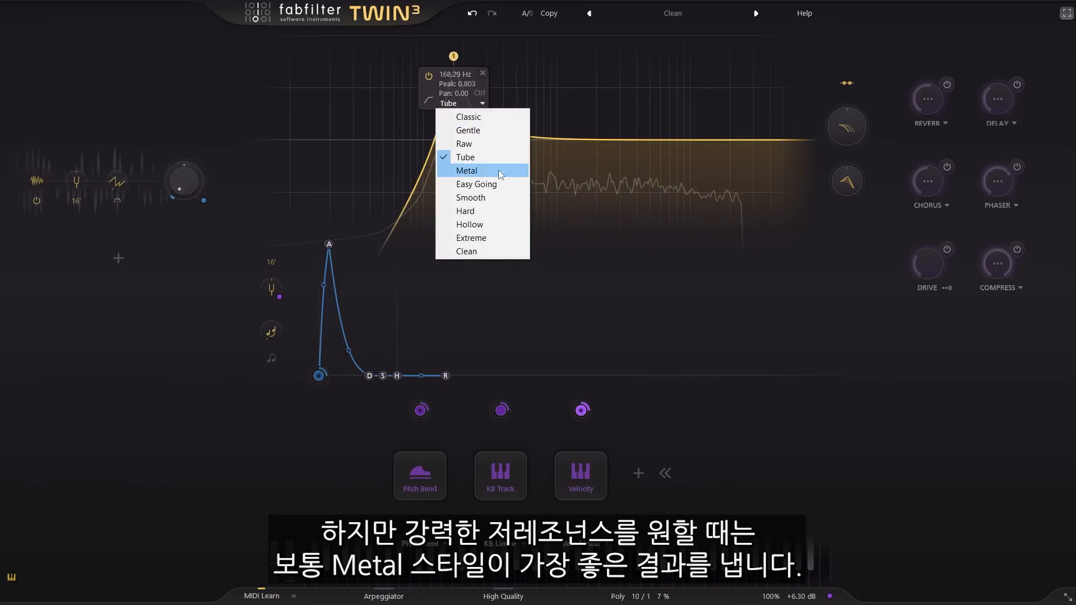
{"action": "left_click", "coordinate": [496, 224]}
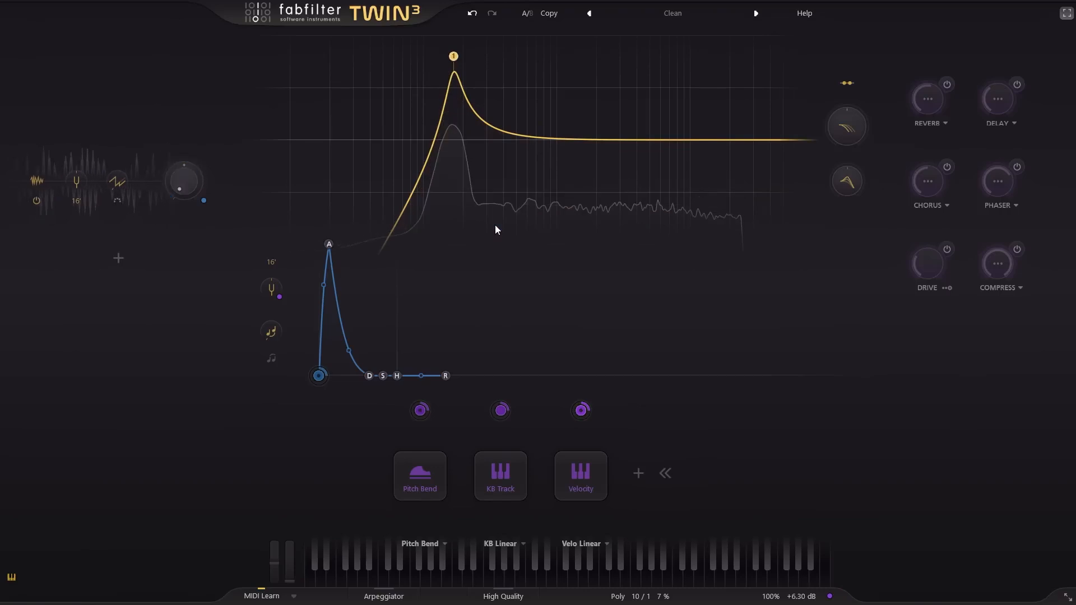
- Add a low-pass filter 2 at about 10507 Hz with a peak of 0.558 and set its style to Hard
{"action": "double_click", "coordinate": [791, 140]}
{"action": "left_click_drag", "start_coordinate": [793, 144], "coordinate": [694, 85]}
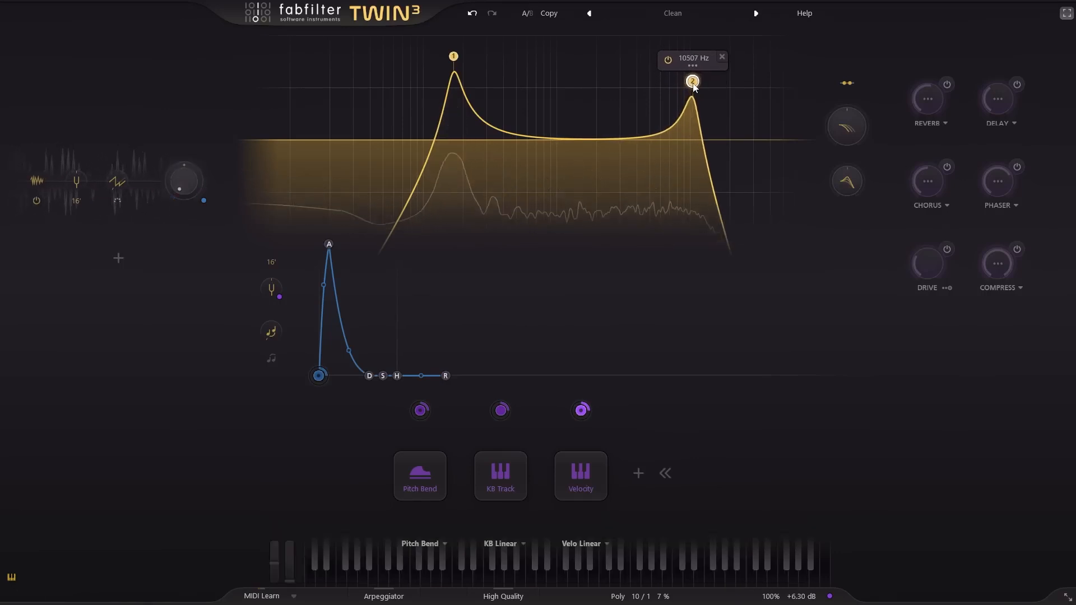
{"action": "left_click", "coordinate": [705, 63]}
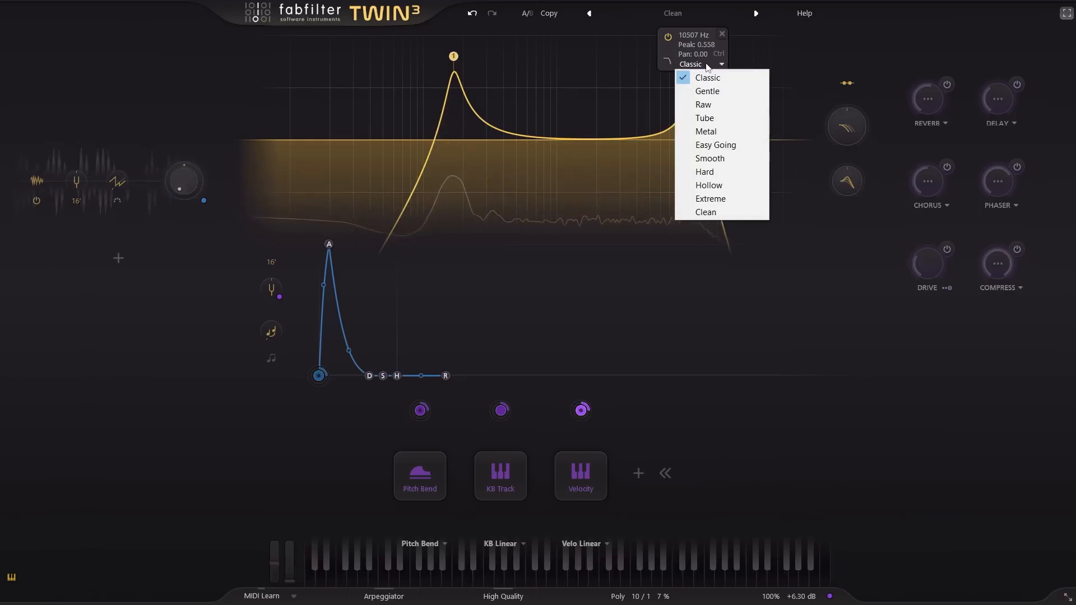
{"action": "left_click", "coordinate": [736, 170]}
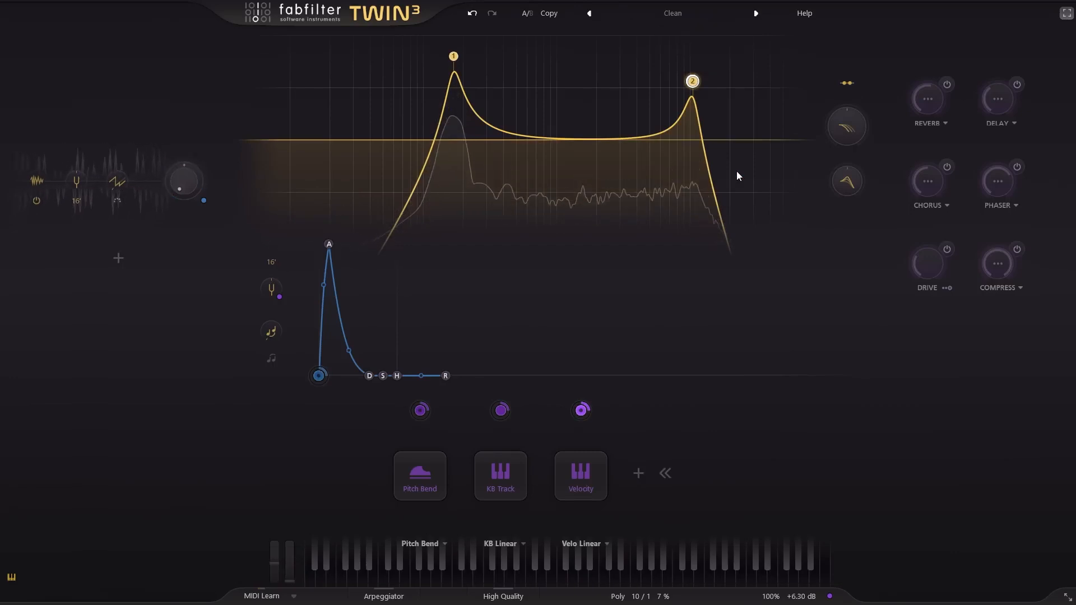
- Lower low-pass filter 2's peak at about 10817 Hz and enable reverb with a shorter time, about 56.1% brightness and a longer predelay
{"action": "left_click_drag", "start_coordinate": [693, 85], "coordinate": [694, 92]}
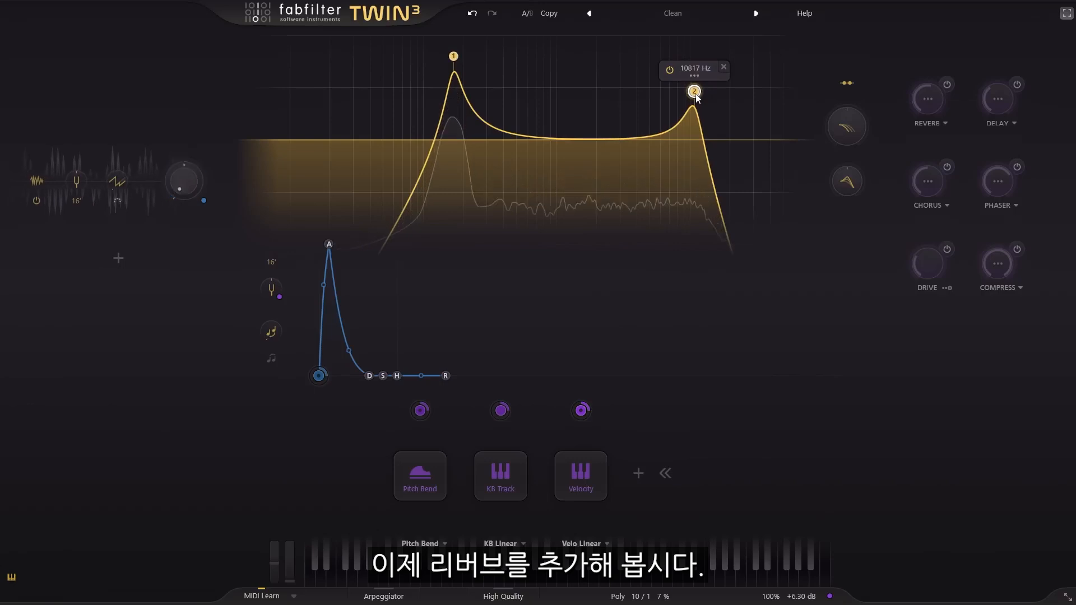
{"action": "left_click", "coordinate": [946, 84]}
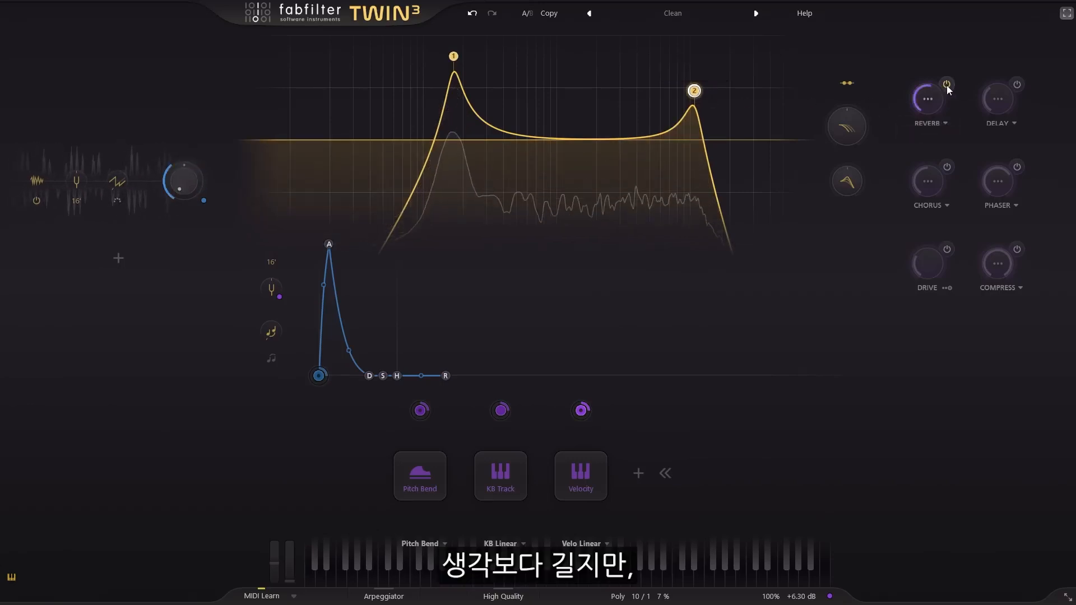
{"action": "left_click", "coordinate": [928, 99]}
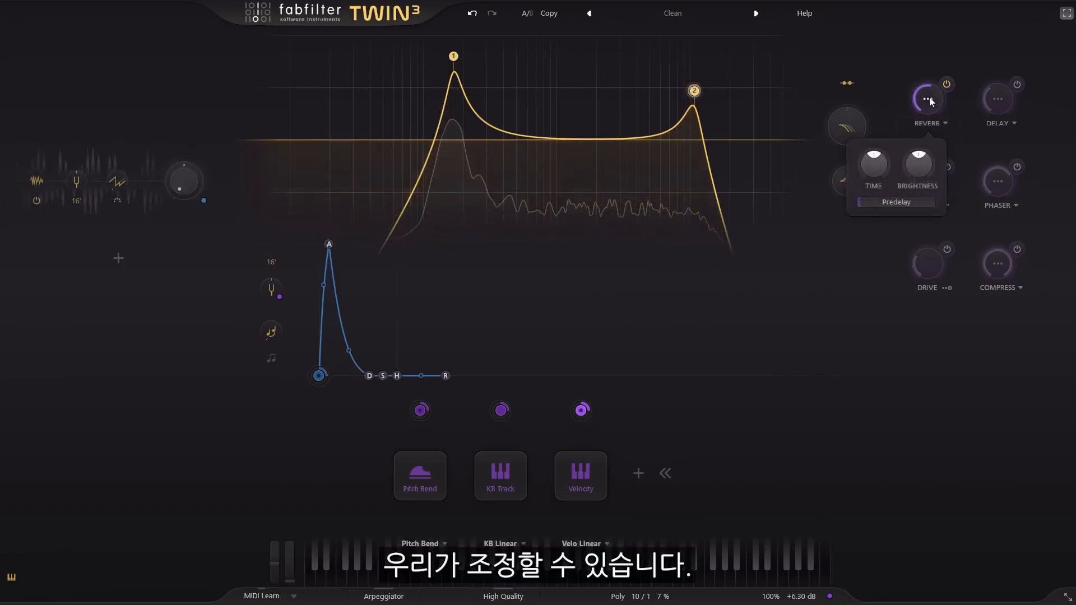
{"action": "left_click_drag", "start_coordinate": [877, 168], "coordinate": [885, 230]}
{"action": "mouse_move", "coordinate": [918, 164]}
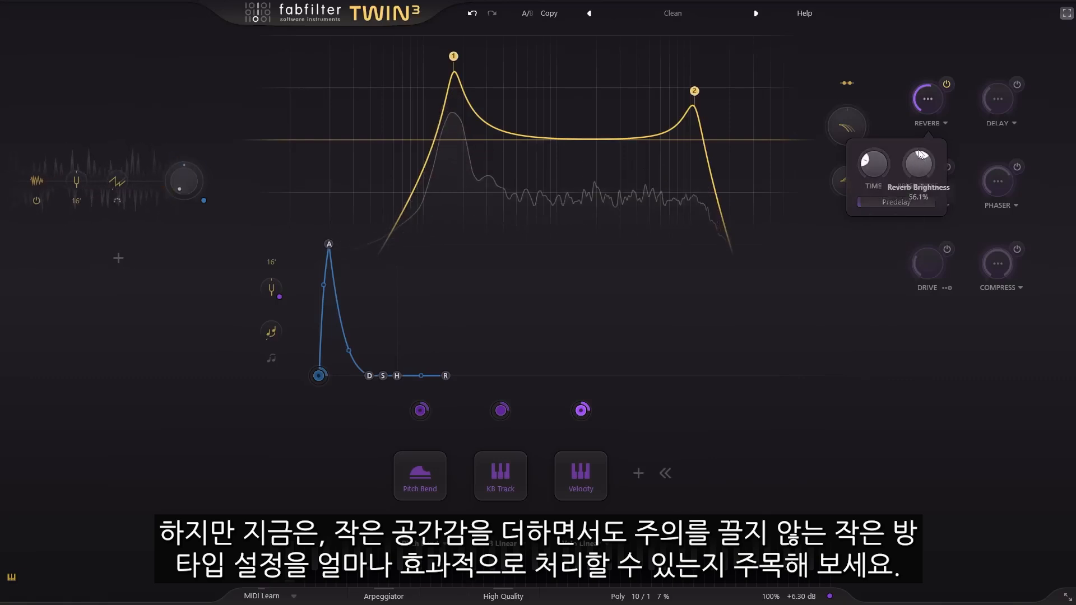
{"action": "left_click_drag", "start_coordinate": [872, 202], "coordinate": [897, 203]}
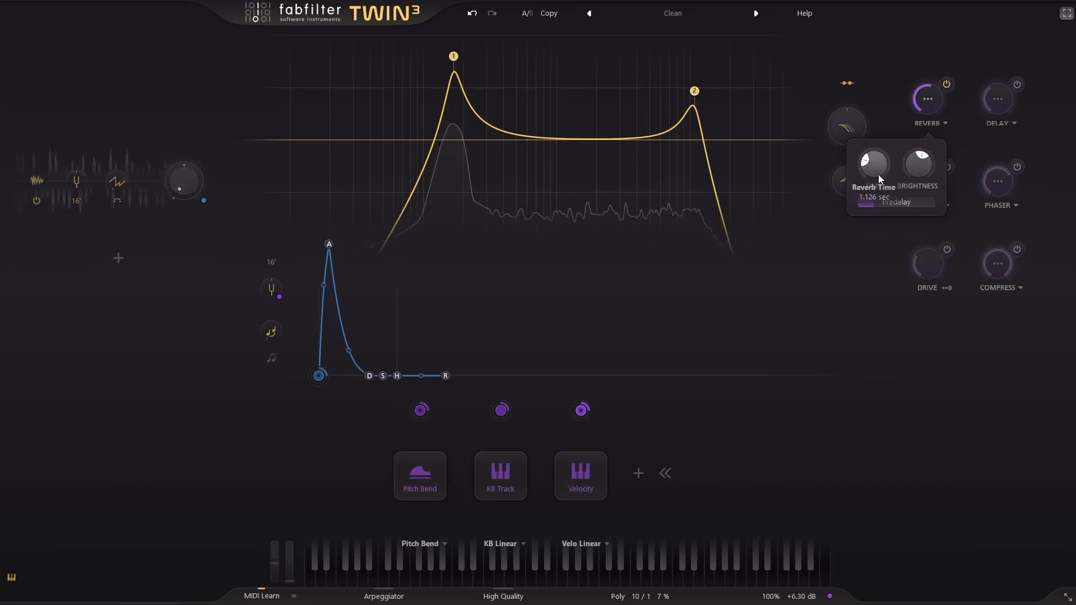
- Compare the sound with the reverb off and on, and reduce the reverb amount
{"action": "left_click", "coordinate": [946, 85]}
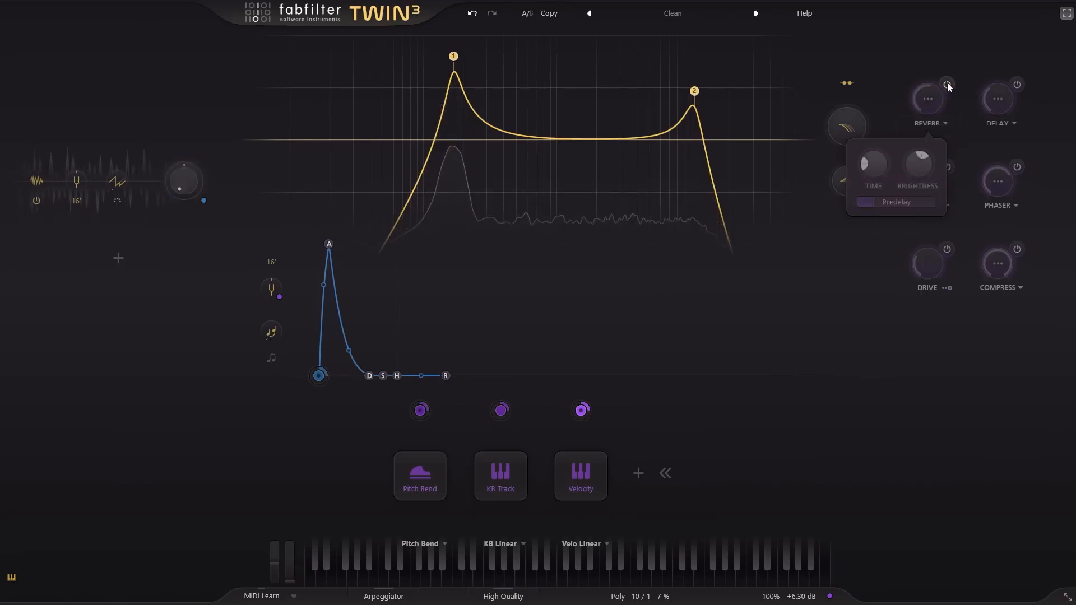
{"action": "left_click", "coordinate": [946, 85]}
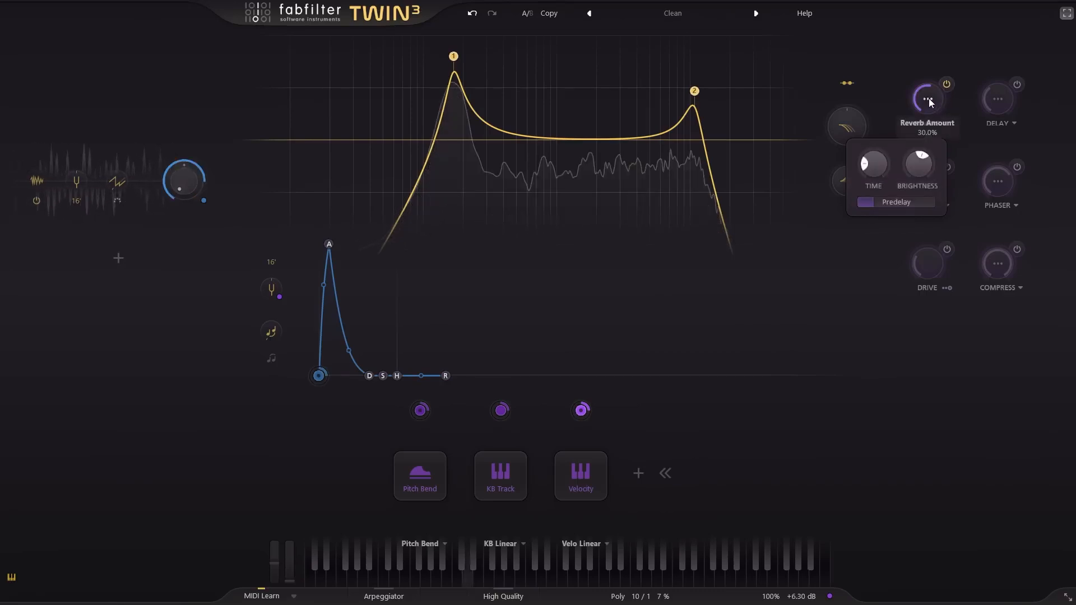
{"action": "left_click_drag", "start_coordinate": [930, 122], "coordinate": [933, 135]}
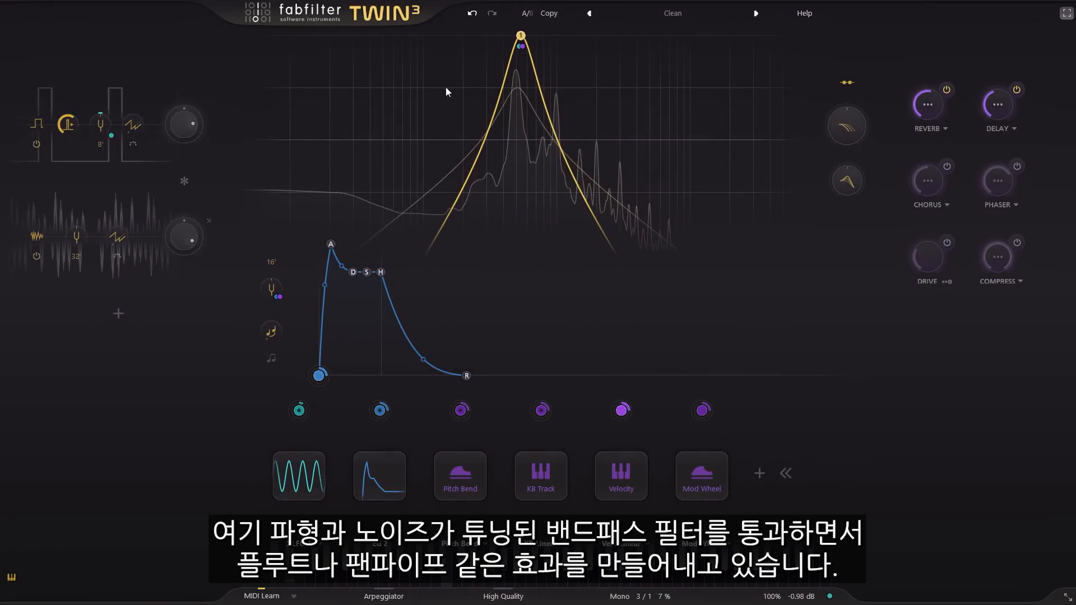
- Try the Raw, Metal and Hard styles on the band-pass filter at 540.94 Hz before setting it to Hollow
{"action": "mouse_move", "coordinate": [521, 37]}
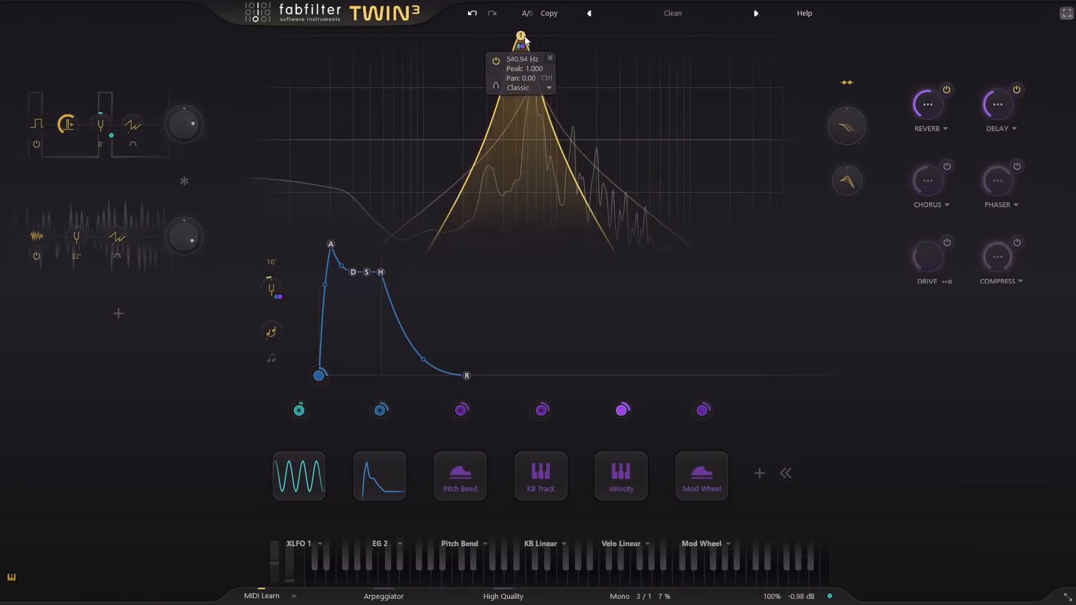
{"action": "left_click", "coordinate": [536, 90]}
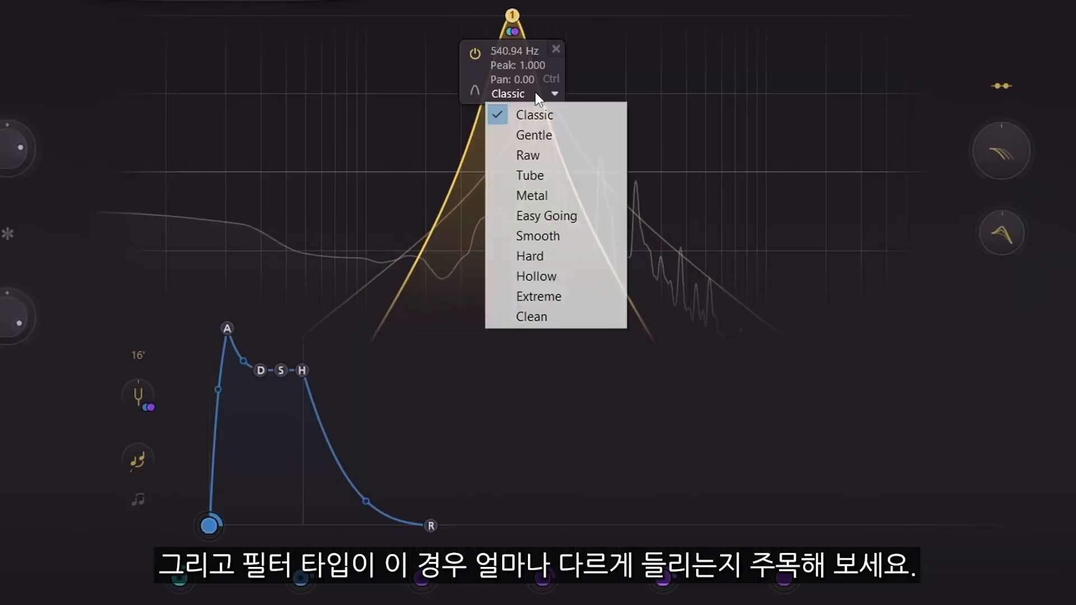
{"action": "left_click", "coordinate": [541, 155]}
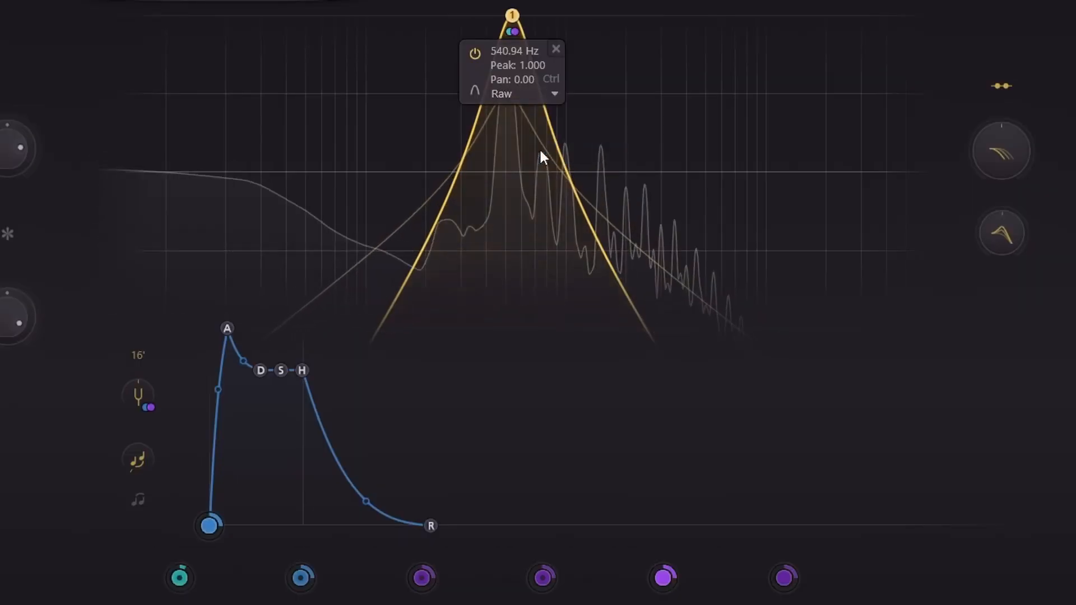
{"action": "left_click", "coordinate": [524, 92]}
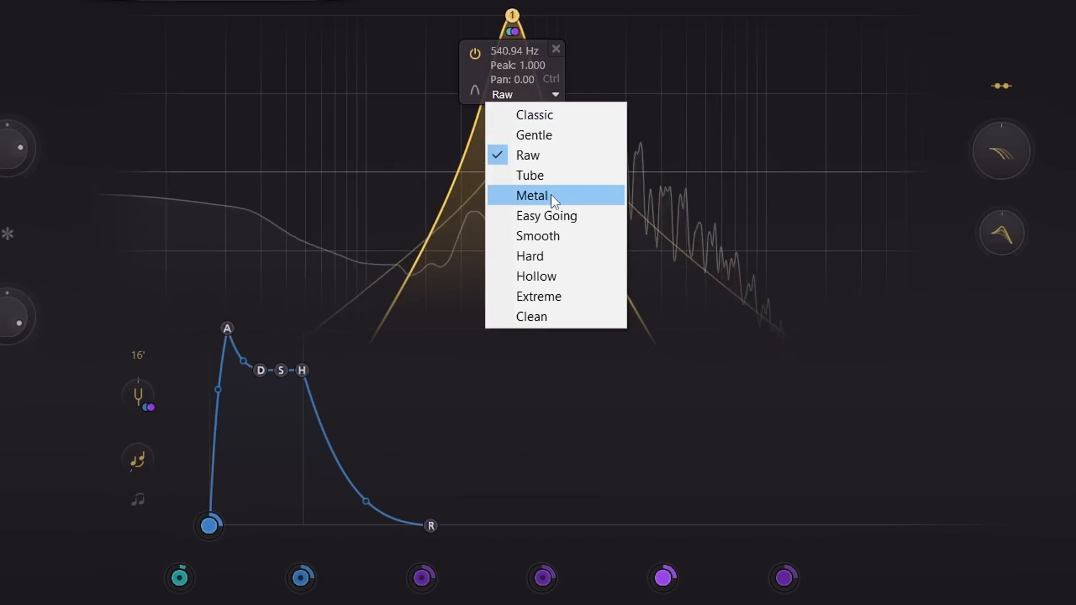
{"action": "left_click", "coordinate": [550, 195]}
{"action": "left_click", "coordinate": [527, 93]}
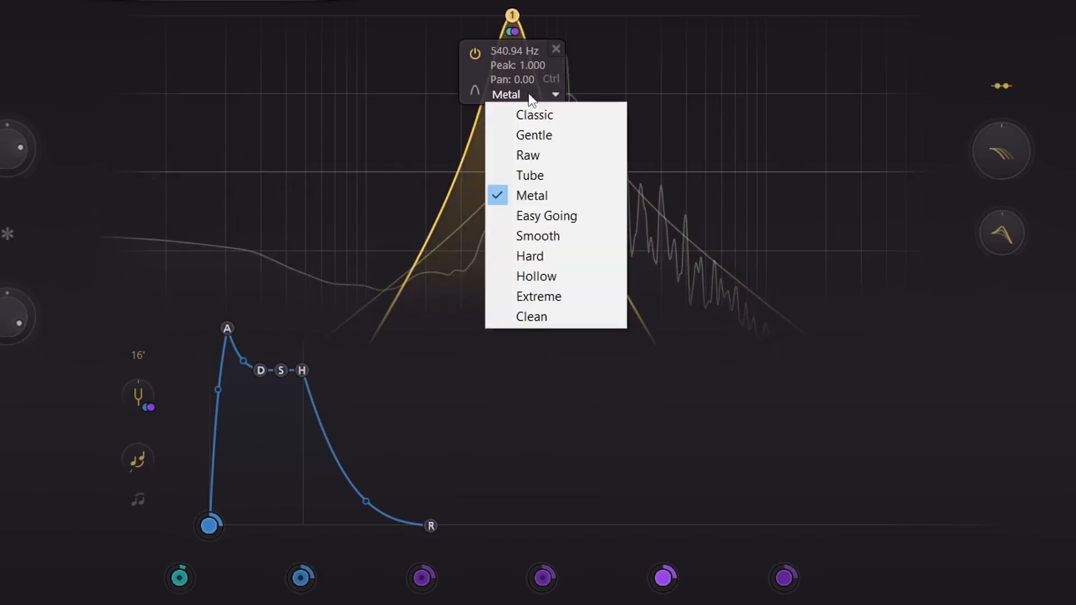
{"action": "left_click", "coordinate": [545, 256]}
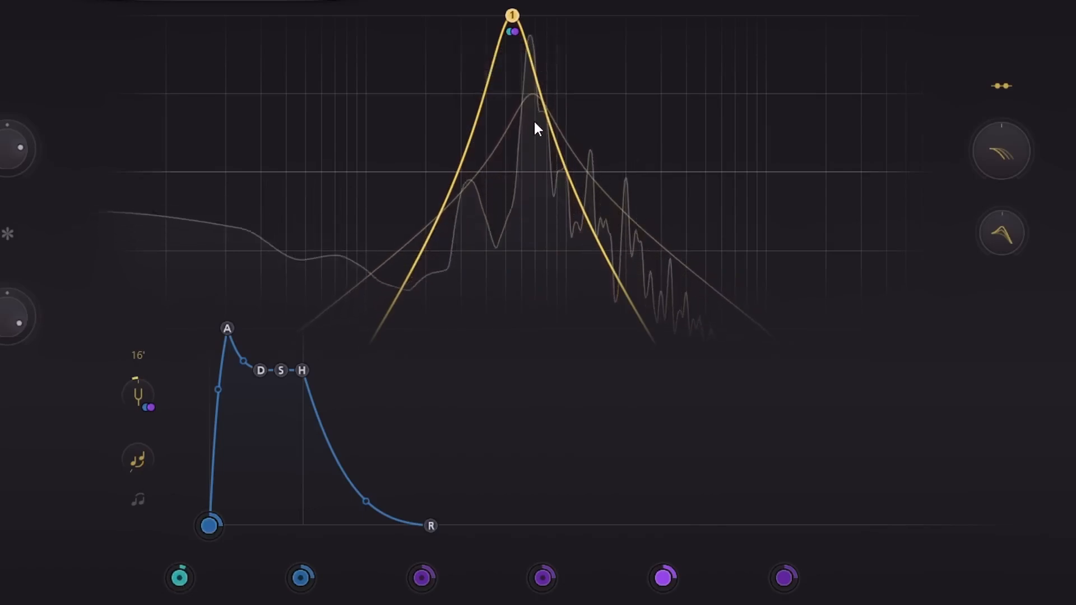
{"action": "mouse_move", "coordinate": [511, 16]}
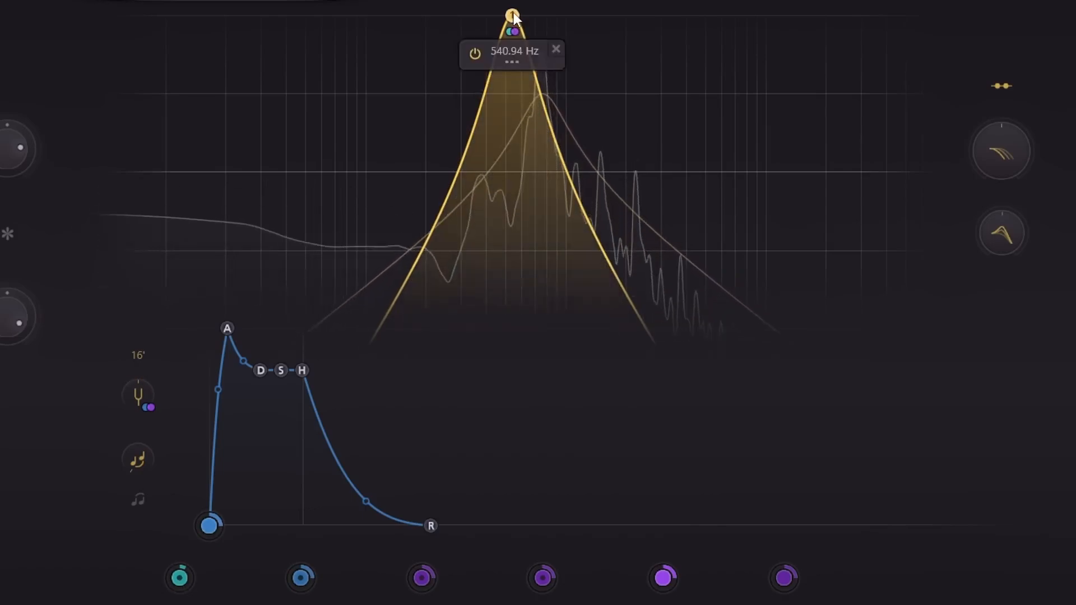
{"action": "left_click", "coordinate": [539, 96]}
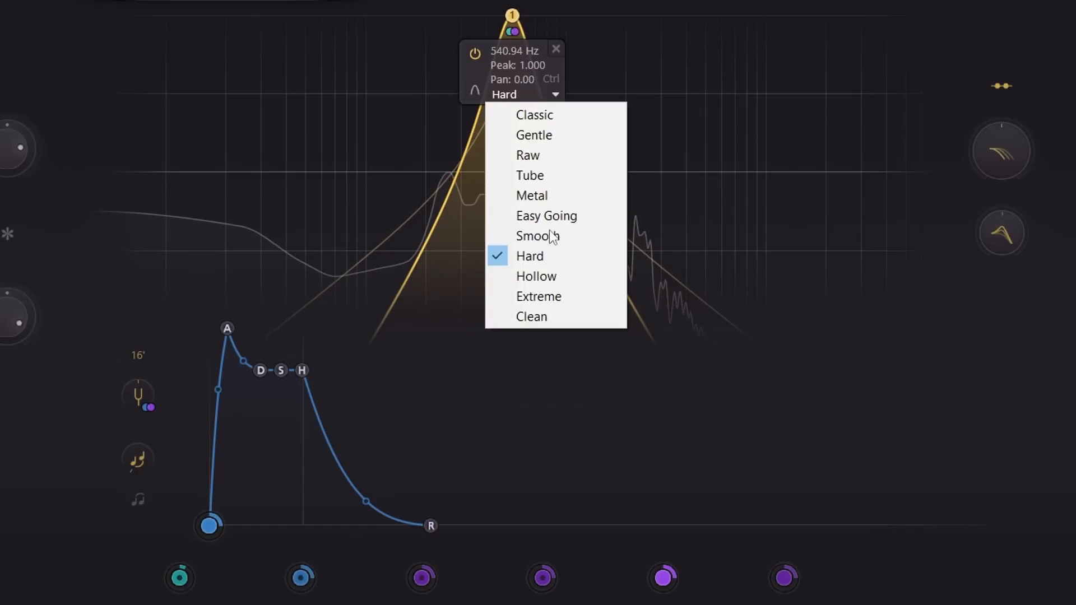
{"action": "left_click", "coordinate": [556, 276]}
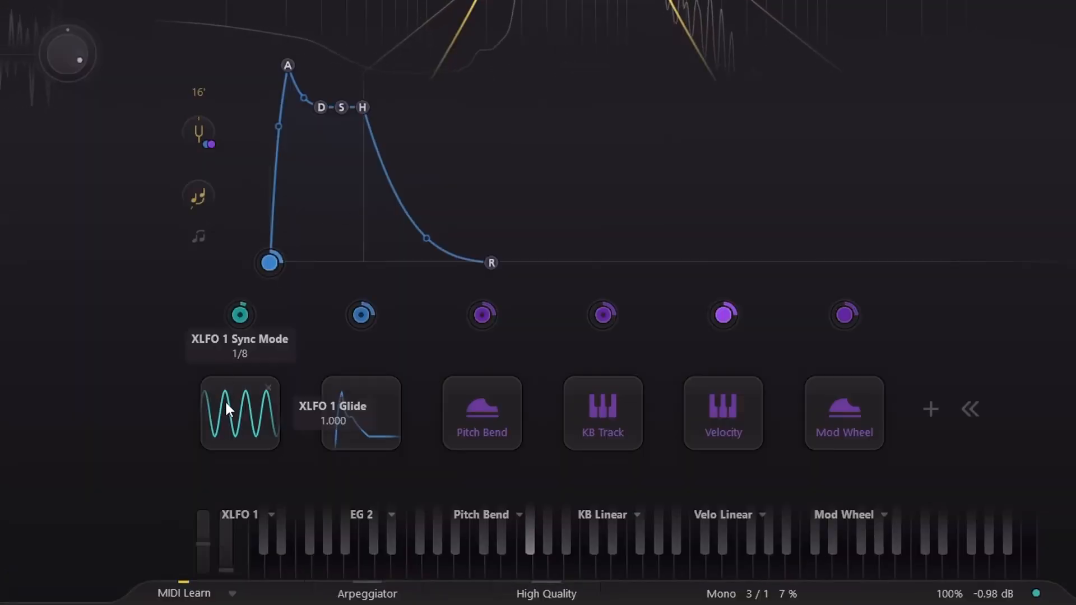
- Inspect XLFO 1's modulation targets and try lowering its overall level to about 0.102
{"action": "left_click", "coordinate": [239, 315]}
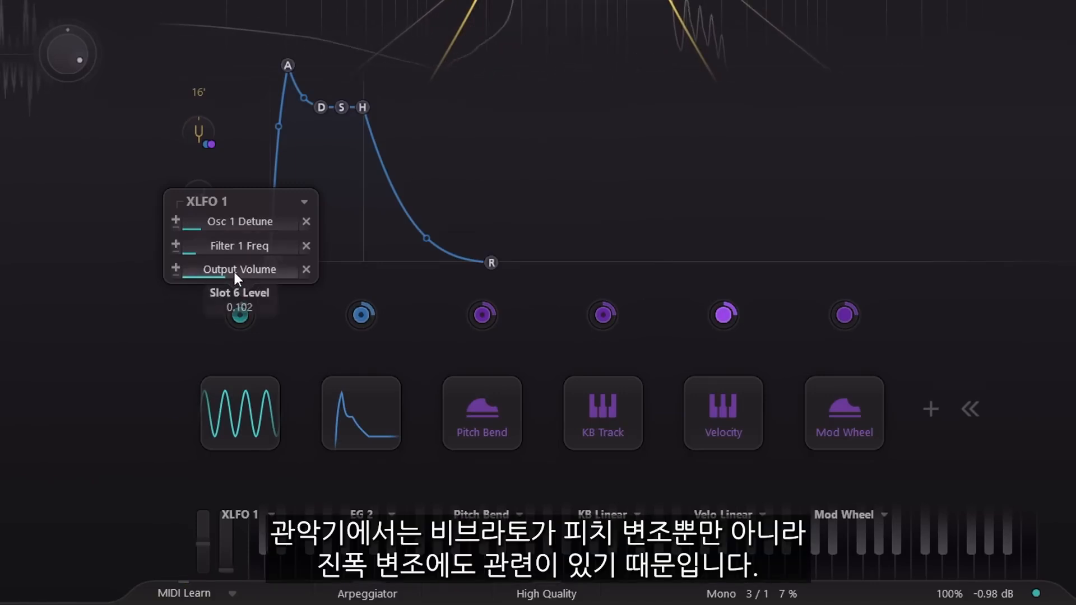
{"action": "mouse_move", "coordinate": [965, 599]}
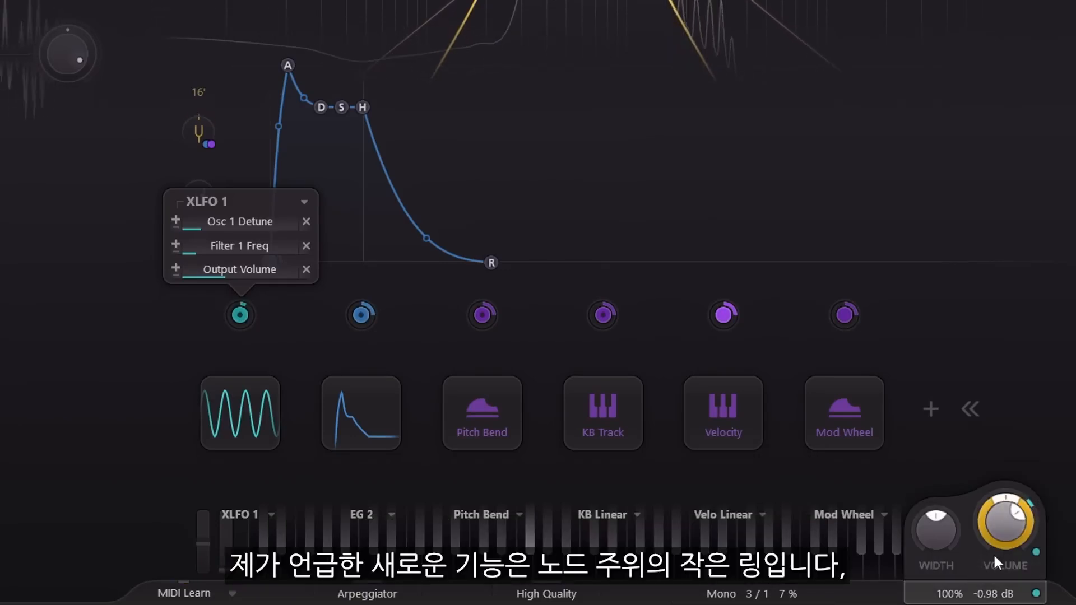
{"action": "mouse_move", "coordinate": [250, 313]}
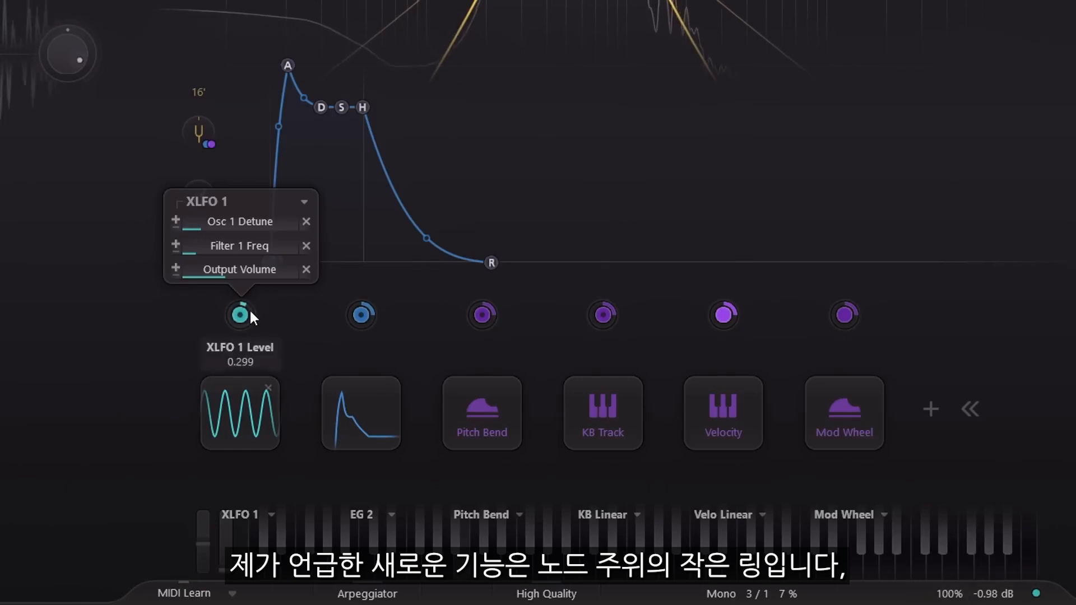
{"action": "mouse_move", "coordinate": [250, 311]}
{"action": "left_mouse_down"}
{"action": "mouse_move", "coordinate": [243, 152]}
{"action": "mouse_move", "coordinate": [254, 393]}
{"action": "mouse_move", "coordinate": [244, 301]}
{"action": "left_mouse_up"}
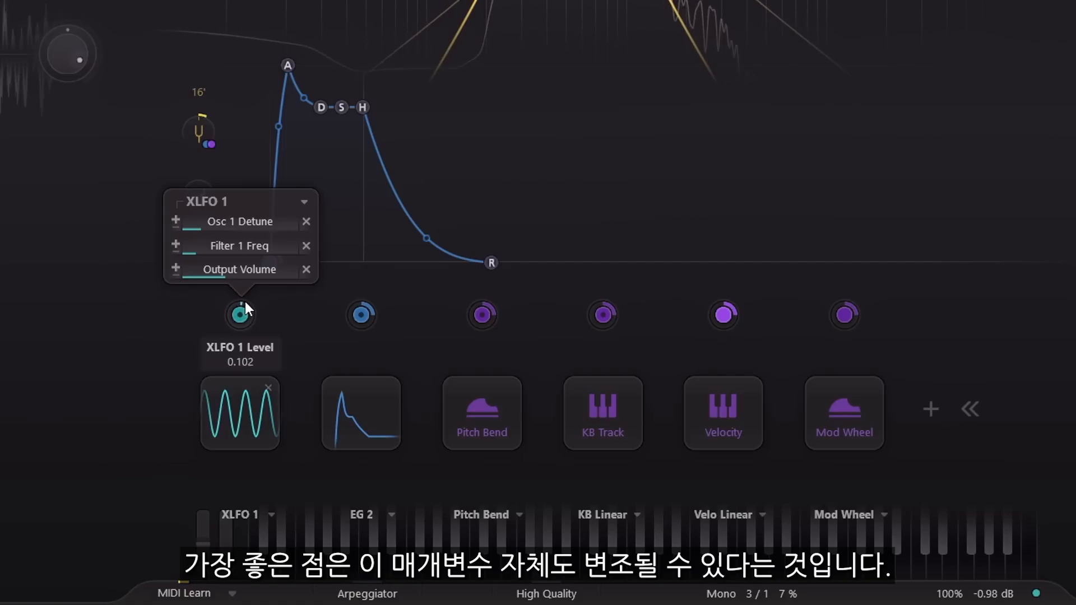
- Set XLFO 1's level to 0 and modulate it with the mod wheel at a depth of about 0.240
{"action": "double_click", "coordinate": [248, 327]}
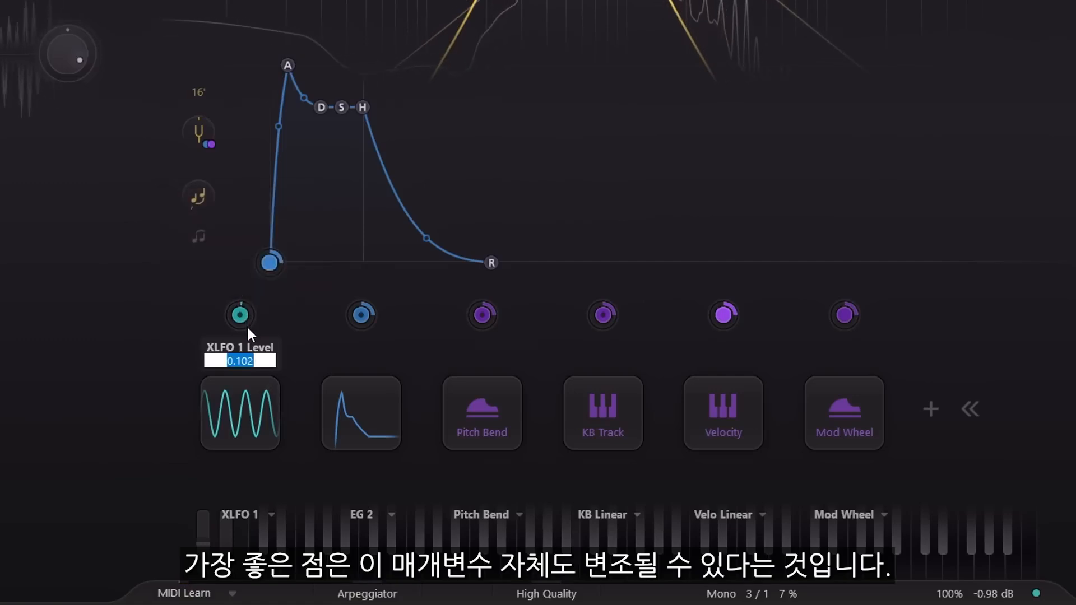
{"action": "type", "text": "0"}
{"action": "key", "text": "Return"}
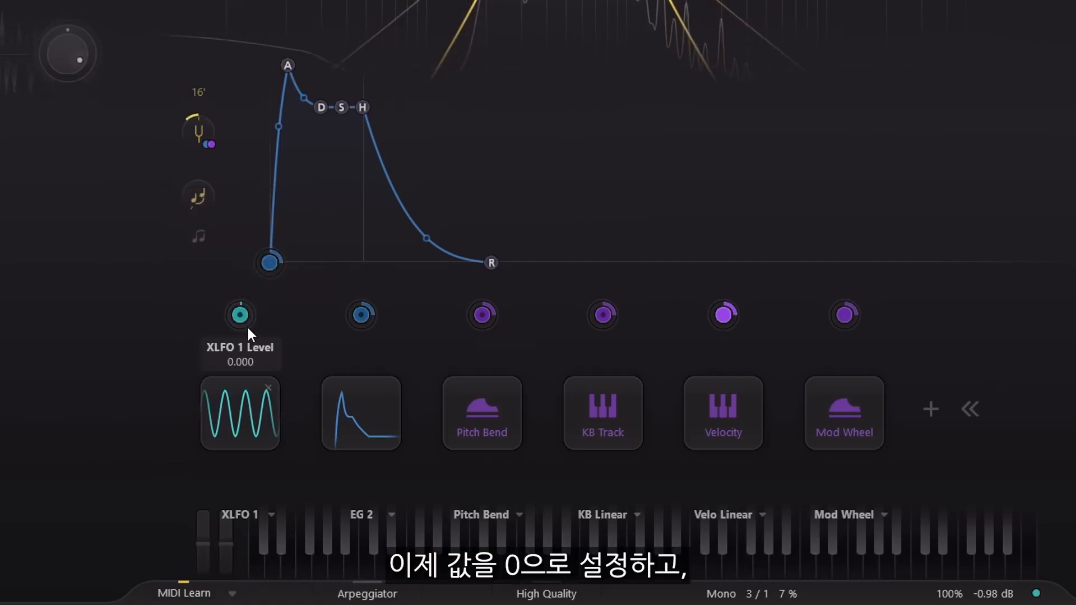
{"action": "left_click_drag", "start_coordinate": [845, 314], "coordinate": [241, 314]}
{"action": "scroll", "coordinate": [354, 325], "scroll_direction": "up", "scroll_amount": 4}
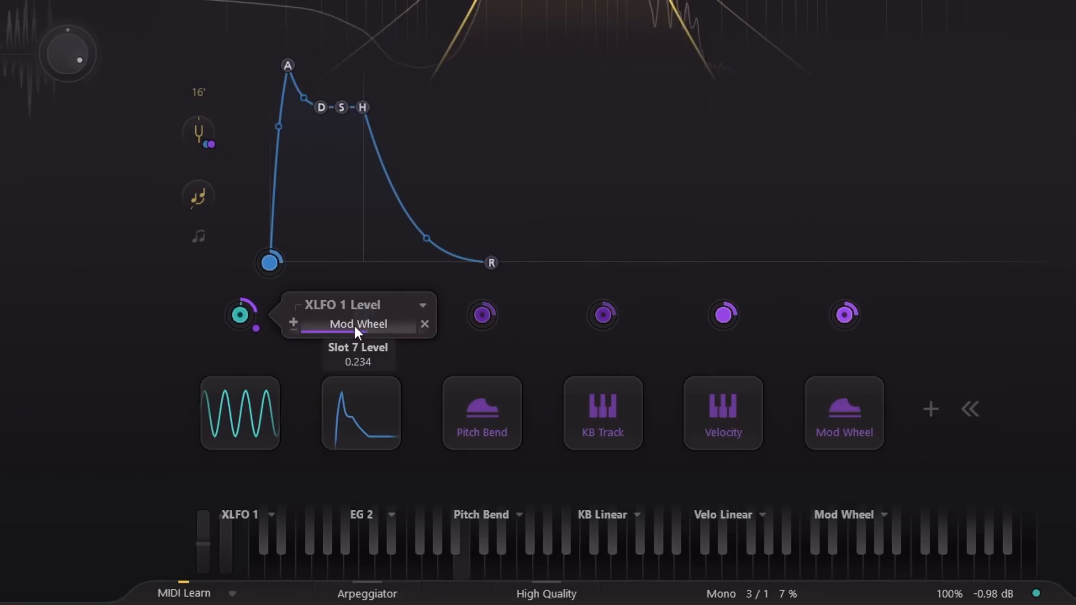
{"action": "scroll", "coordinate": [354, 325], "scroll_direction": "up", "scroll_amount": 1}
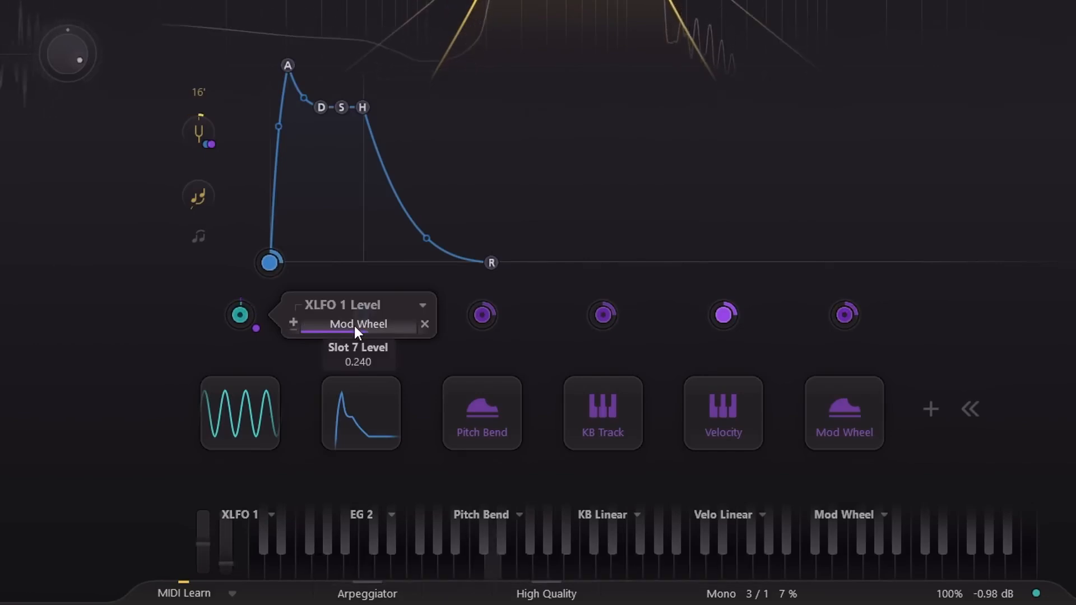
- Try modulating XLFO 1's Osc 1 Detune assignment with the mod wheel, then remove that assignment
{"action": "mouse_move", "coordinate": [241, 312]}
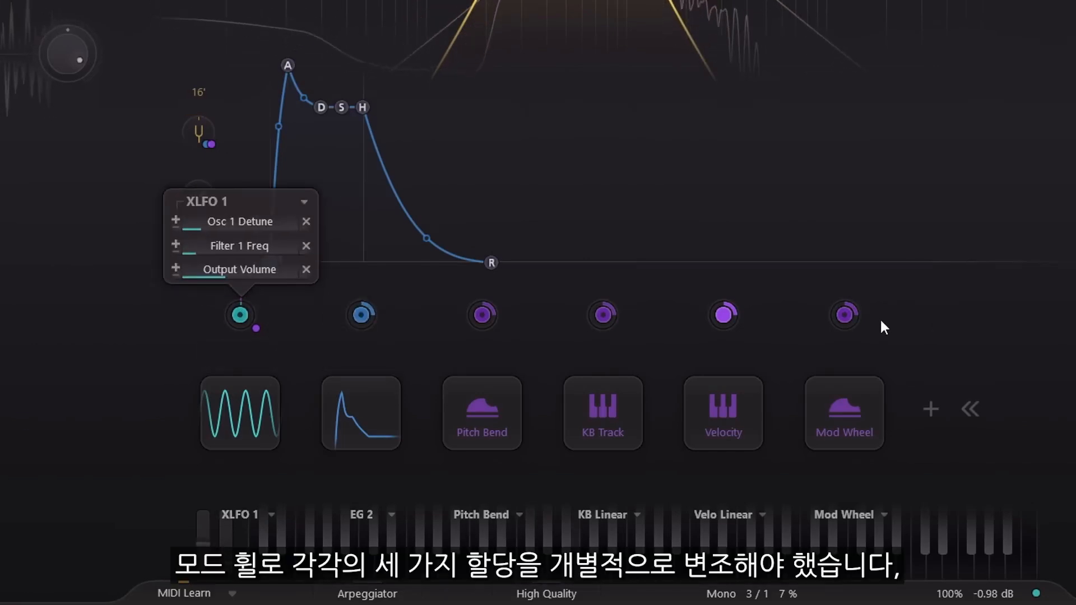
{"action": "left_click_drag", "start_coordinate": [845, 315], "coordinate": [253, 218]}
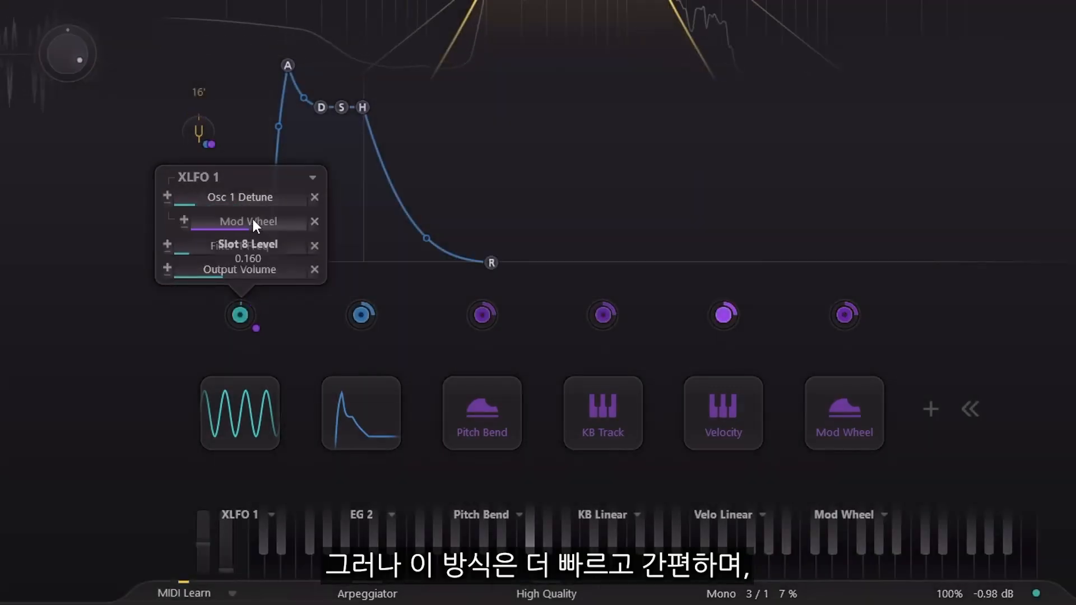
{"action": "left_click", "coordinate": [315, 222]}
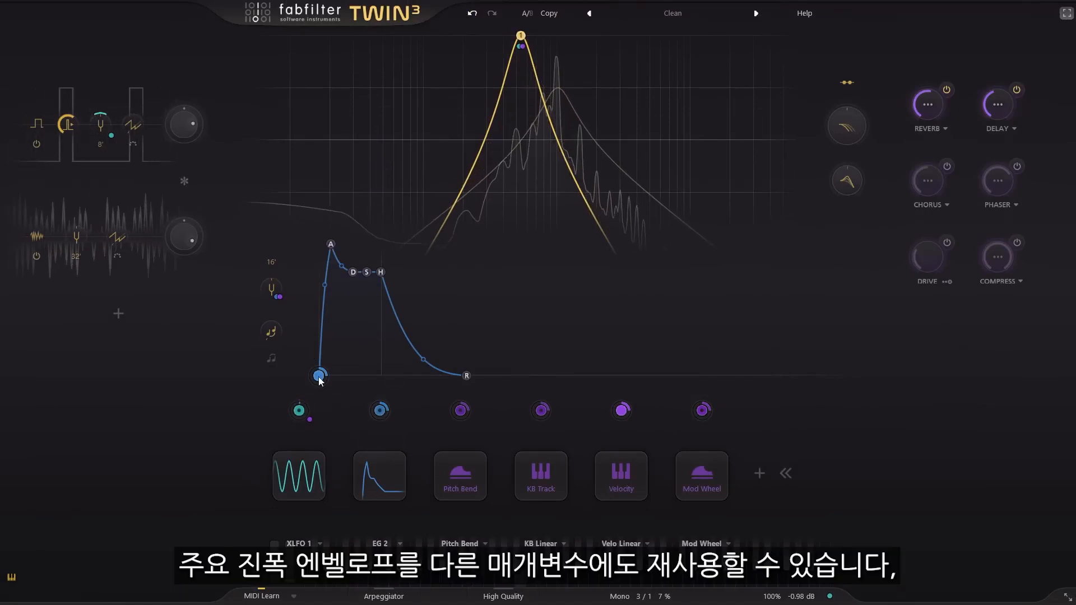
- Modulate the reverb amount and the delay amount inversely with the main envelope
{"action": "left_click_drag", "start_coordinate": [319, 379], "coordinate": [963, 80]}
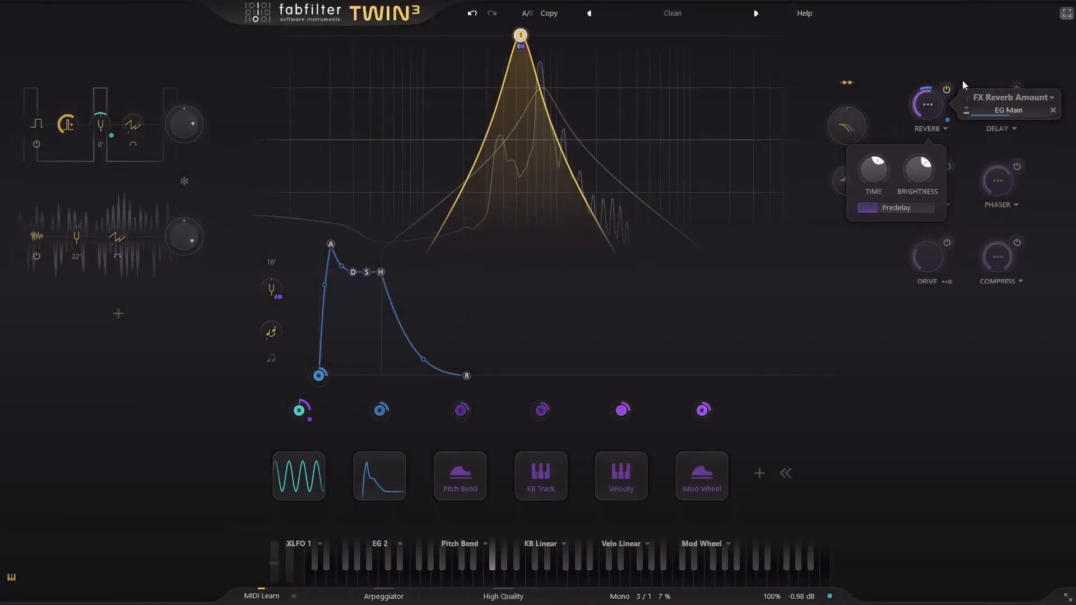
{"action": "left_click_drag", "start_coordinate": [318, 376], "coordinate": [997, 110]}
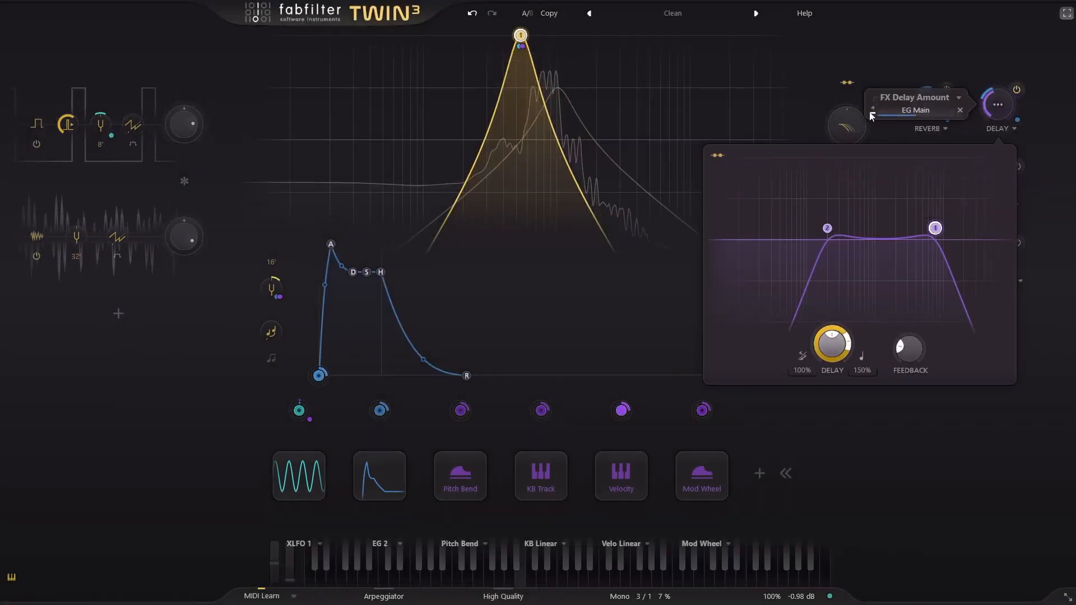
{"action": "left_click", "coordinate": [956, 69]}
- Raise the delay amount and set the reverb amount to about 42.6%
{"action": "left_click_drag", "start_coordinate": [997, 110], "coordinate": [1001, 82]}
{"action": "left_click_drag", "start_coordinate": [928, 103], "coordinate": [929, 72]}
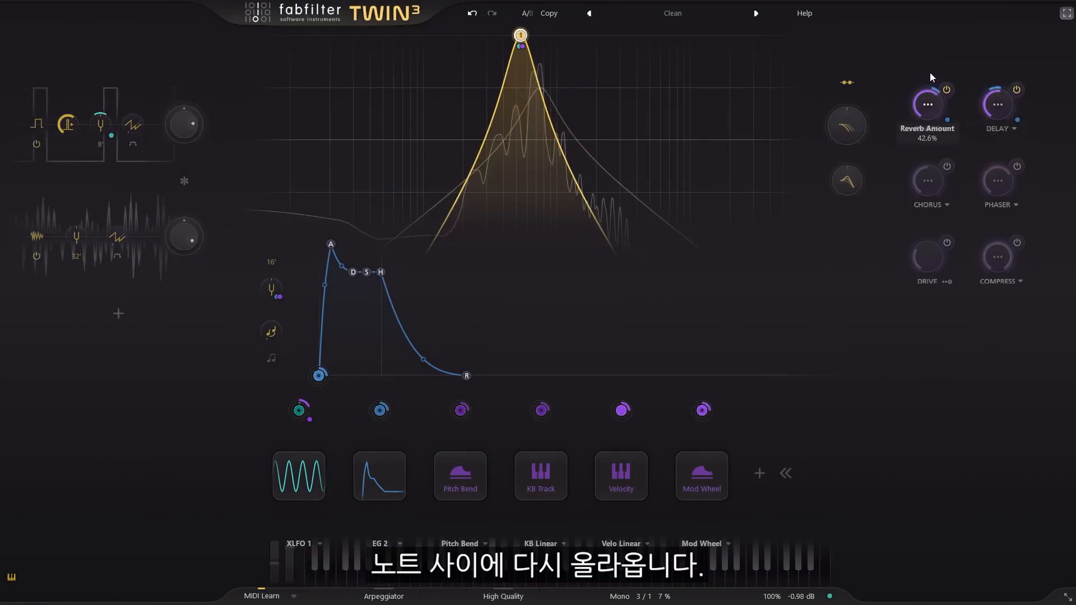
{"action": "left_click_drag", "start_coordinate": [1000, 104], "coordinate": [1000, 92]}
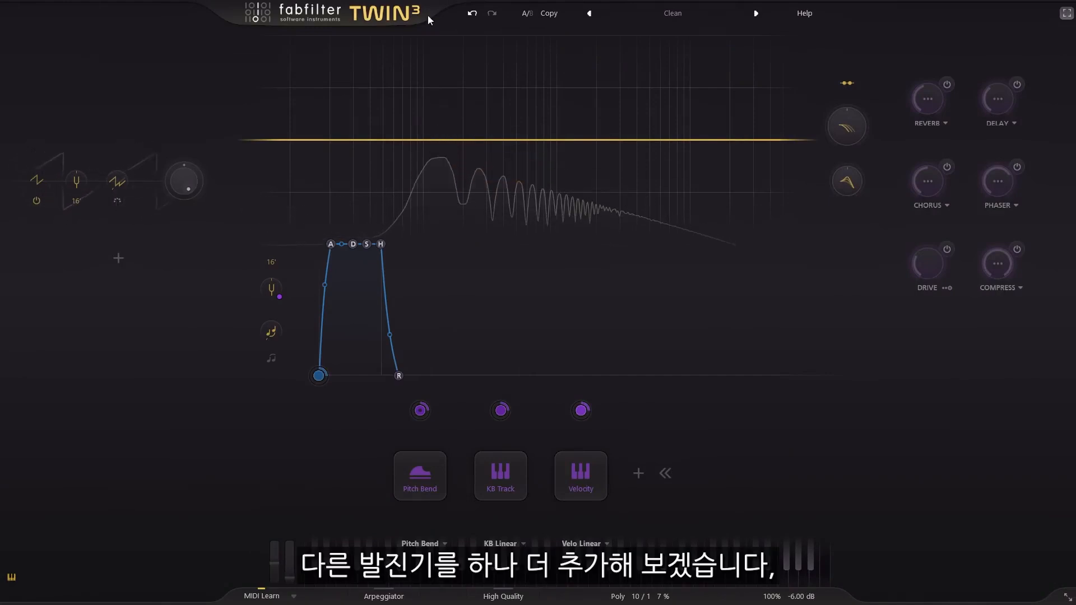
- Add a second sawtooth oscillator, set its octave to 16', and detune it by 4 semitones
{"action": "left_click", "coordinate": [118, 257]}
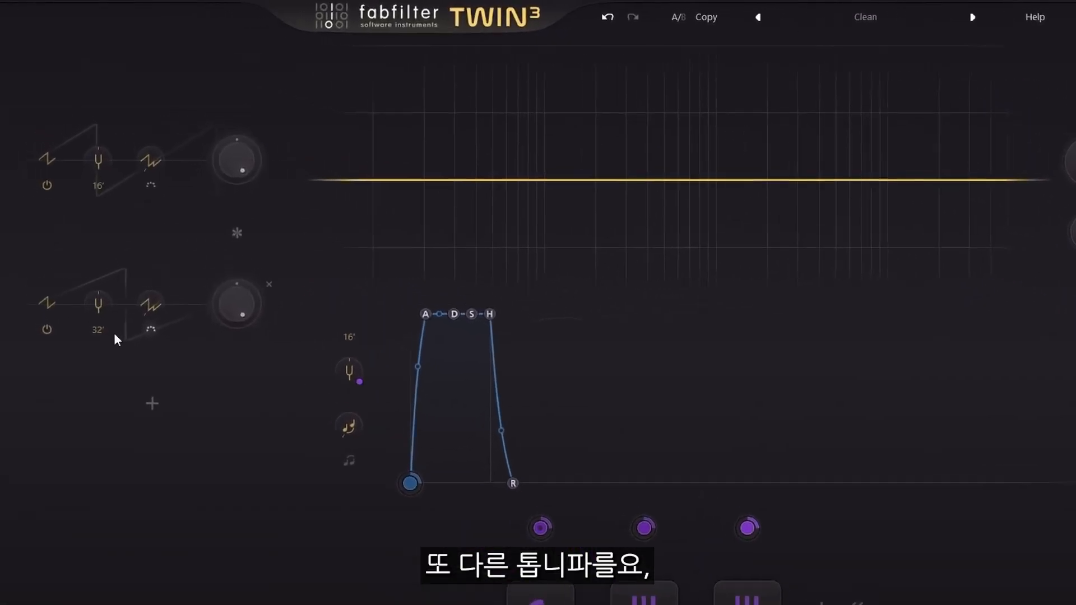
{"action": "left_click", "coordinate": [100, 331]}
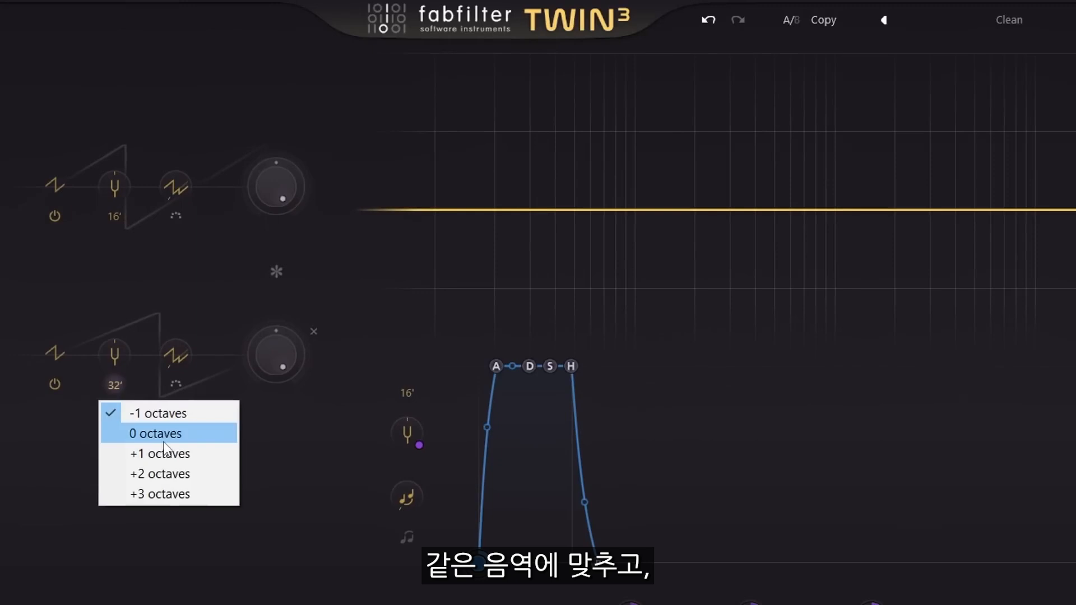
{"action": "left_click", "coordinate": [164, 440]}
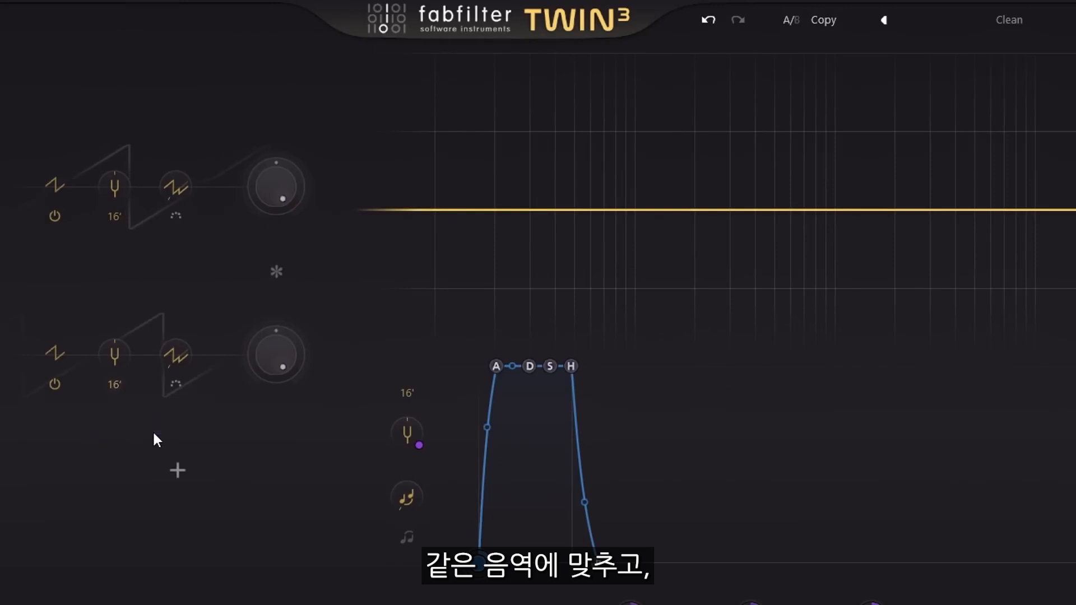
{"action": "double_click", "coordinate": [117, 361]}
{"action": "type", "text": "4"}
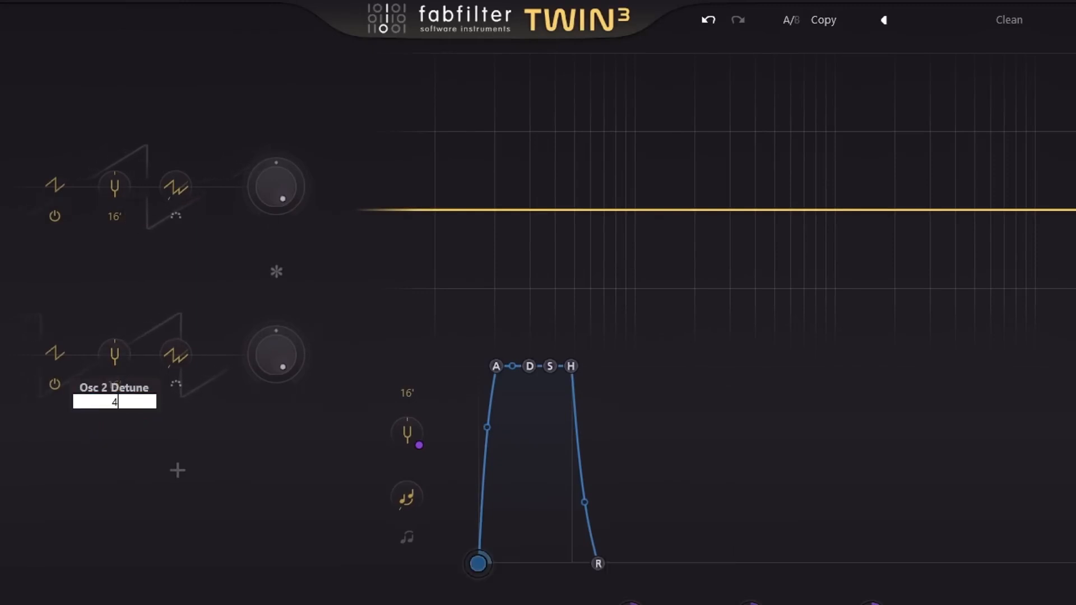
{"action": "key", "text": "Return"}
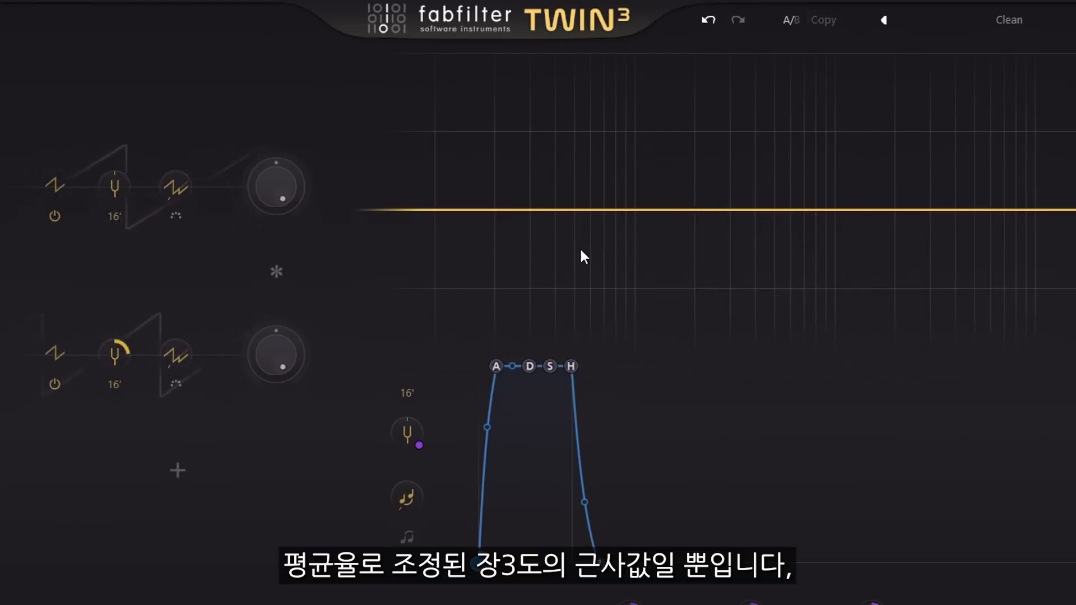
- Set the second oscillator's detune to 3.87 semitones for a just-intonation major third
{"action": "mouse_move", "coordinate": [120, 357]}
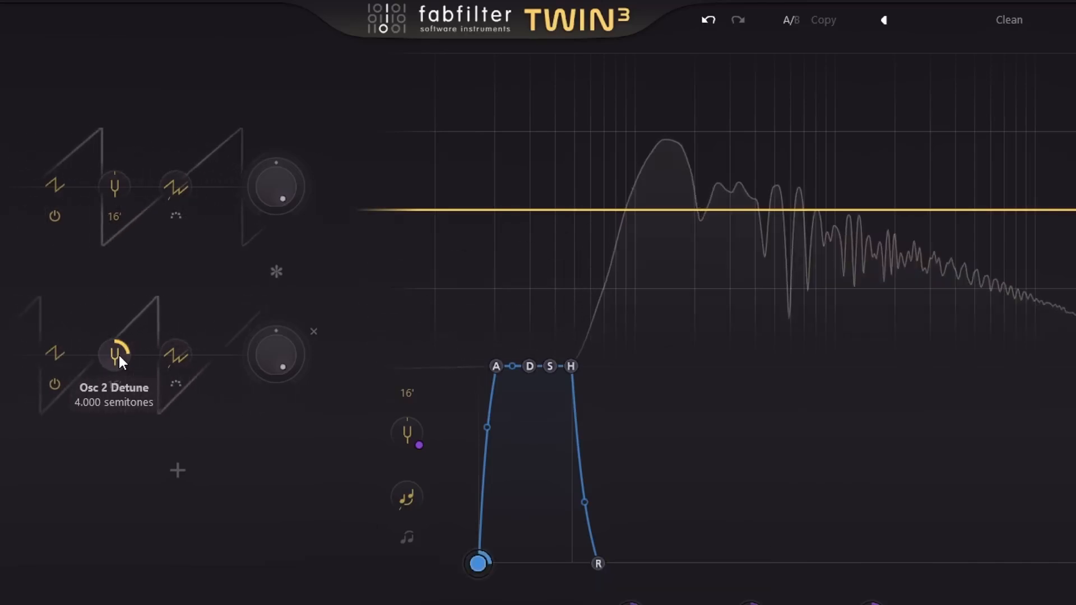
{"action": "double_click", "coordinate": [119, 356]}
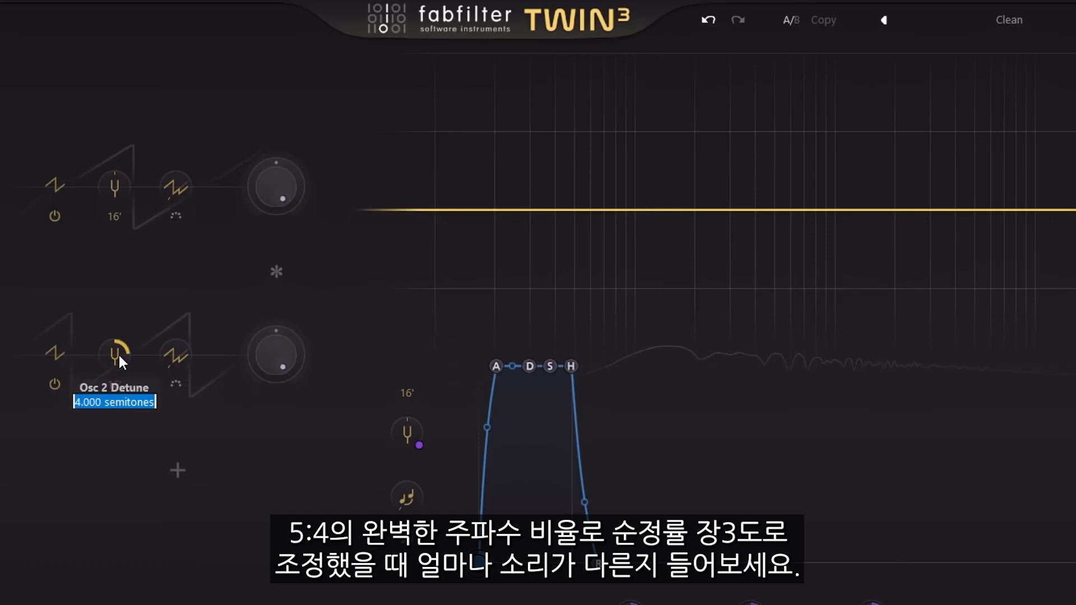
{"action": "type", "text": "3.87"}
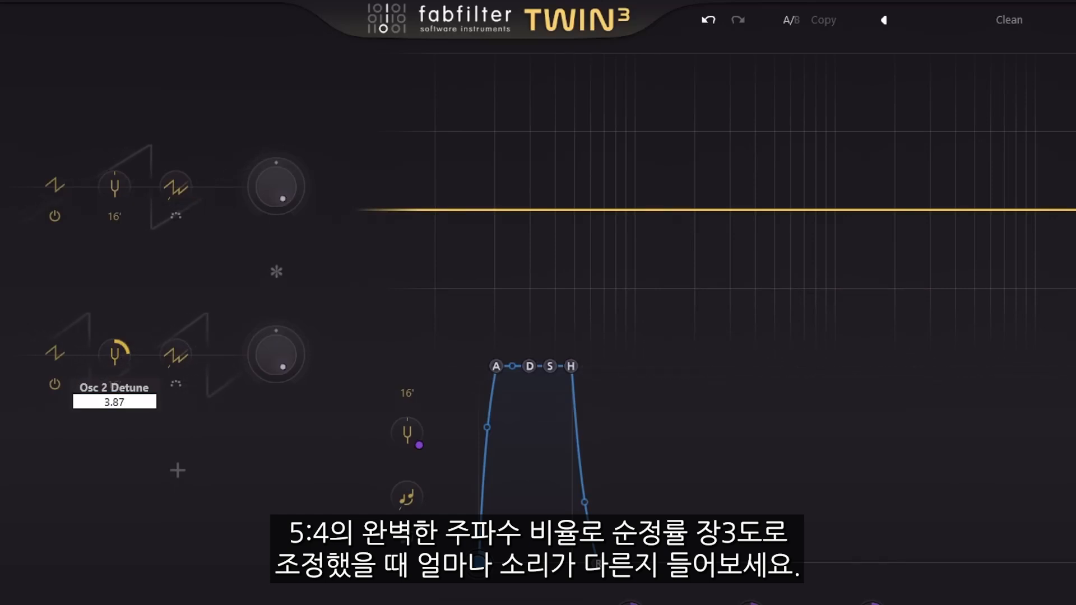
{"action": "key", "text": "Return"}
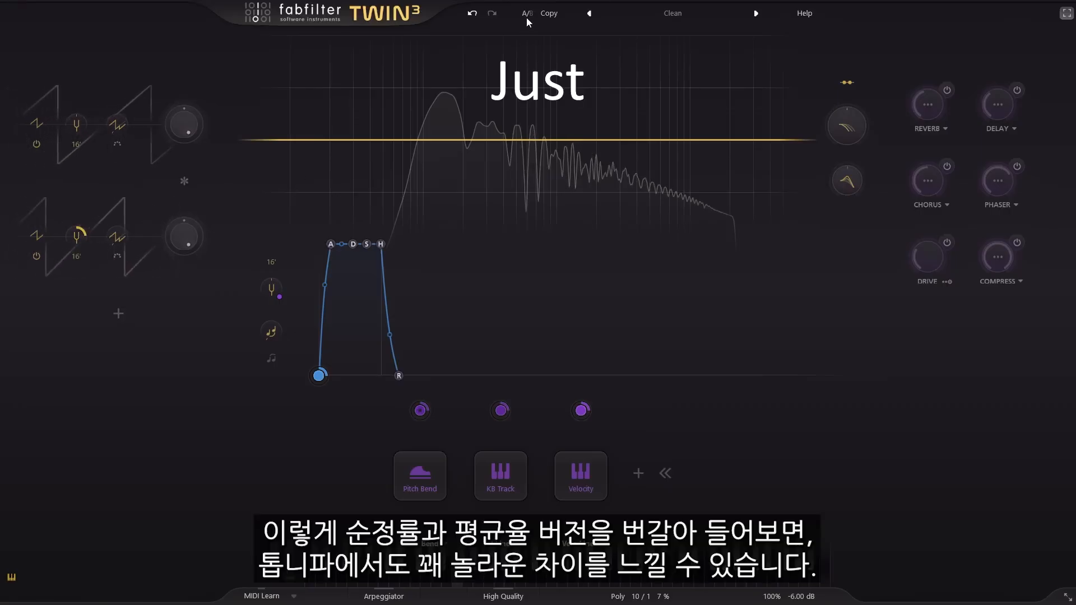
- Alternate between the A and B versions to compare the just and equal-tempered thirds, and remove the second oscillator
{"action": "left_click", "coordinate": [527, 14]}
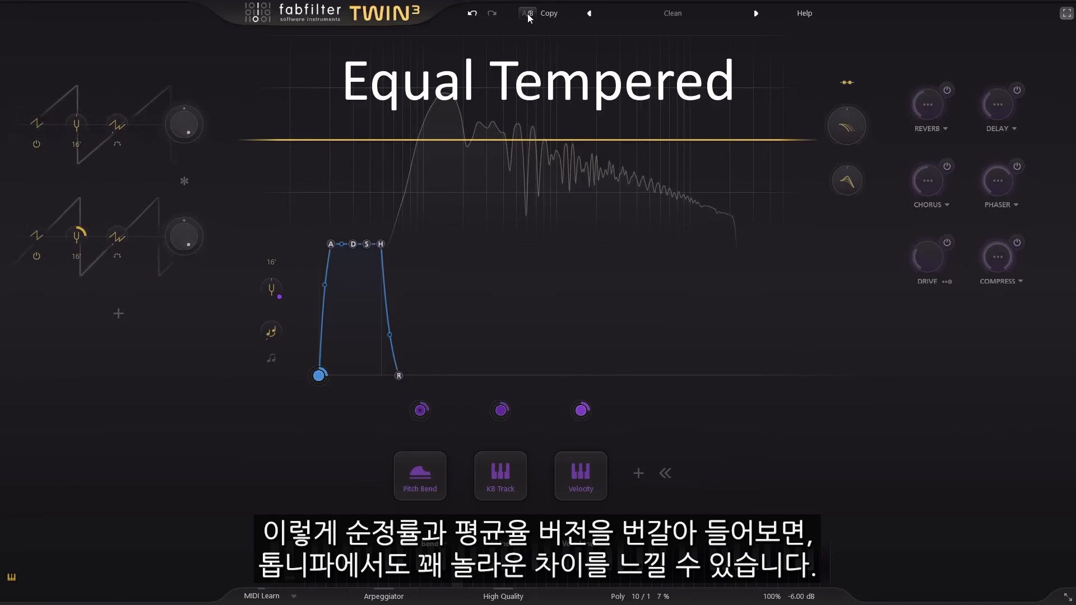
{"action": "left_click", "coordinate": [527, 14]}
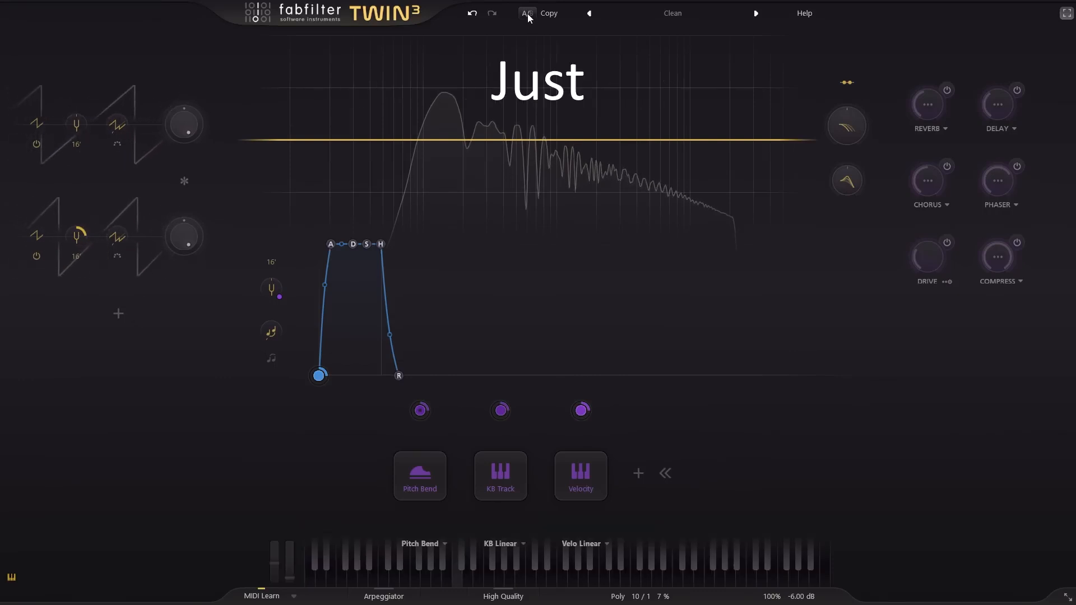
{"action": "left_click", "coordinate": [527, 16]}
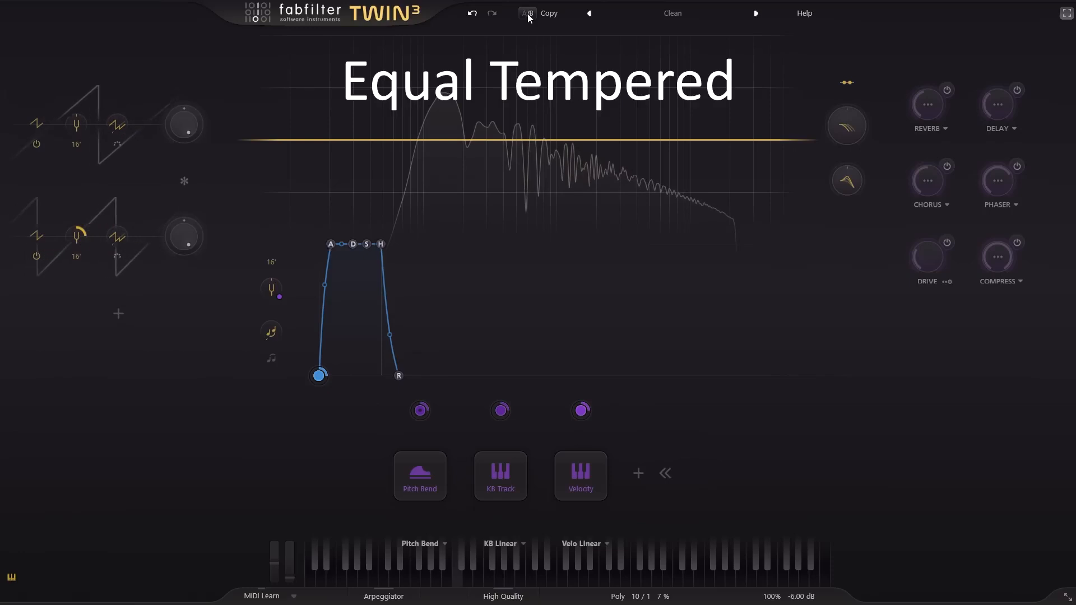
{"action": "left_click", "coordinate": [527, 16]}
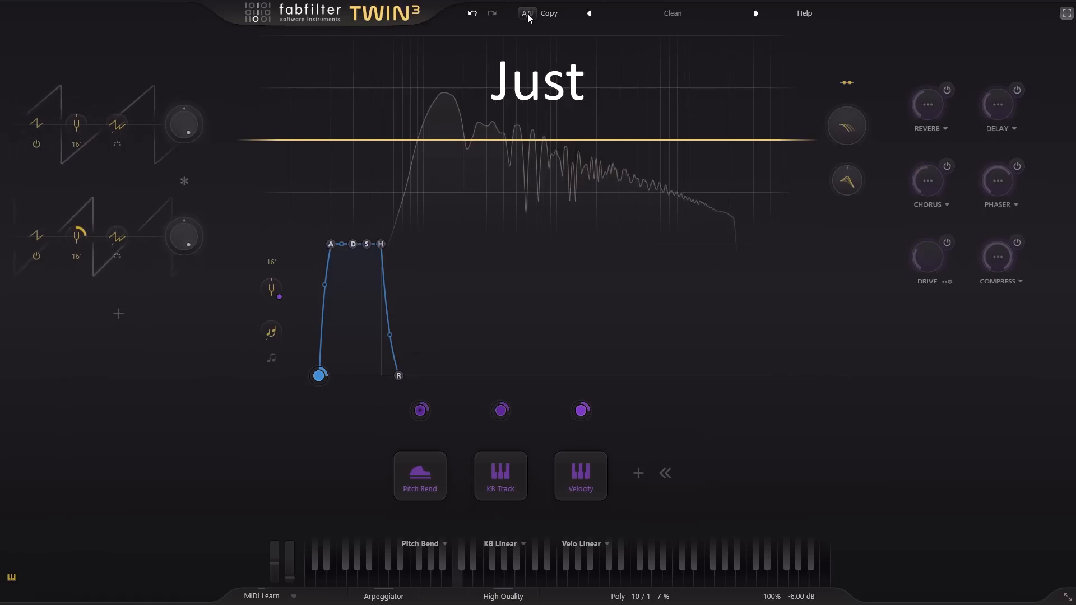
{"action": "left_click", "coordinate": [527, 15]}
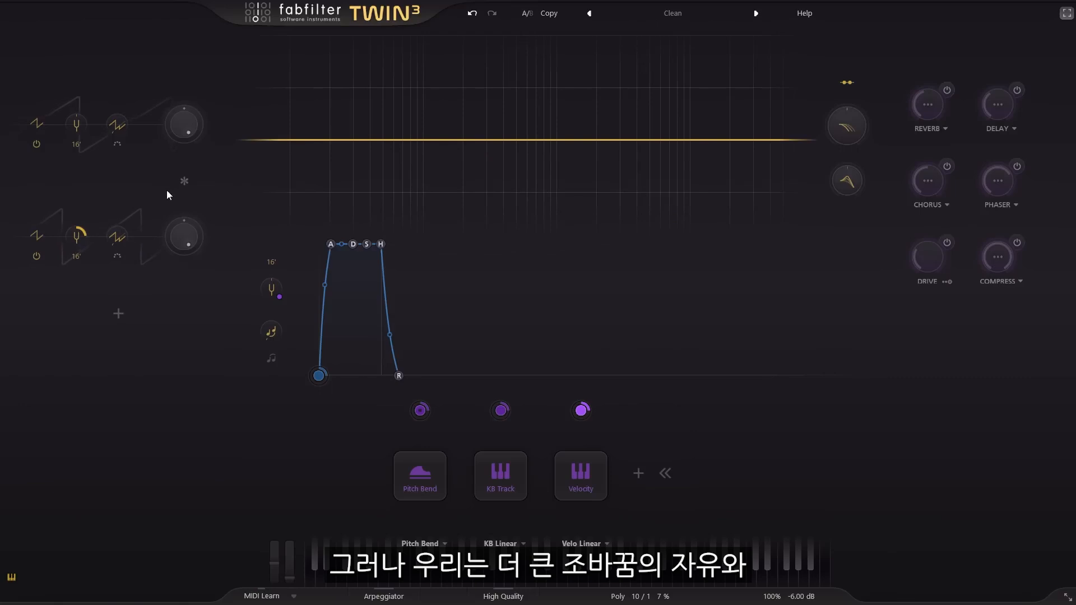
{"action": "mouse_move", "coordinate": [77, 241]}
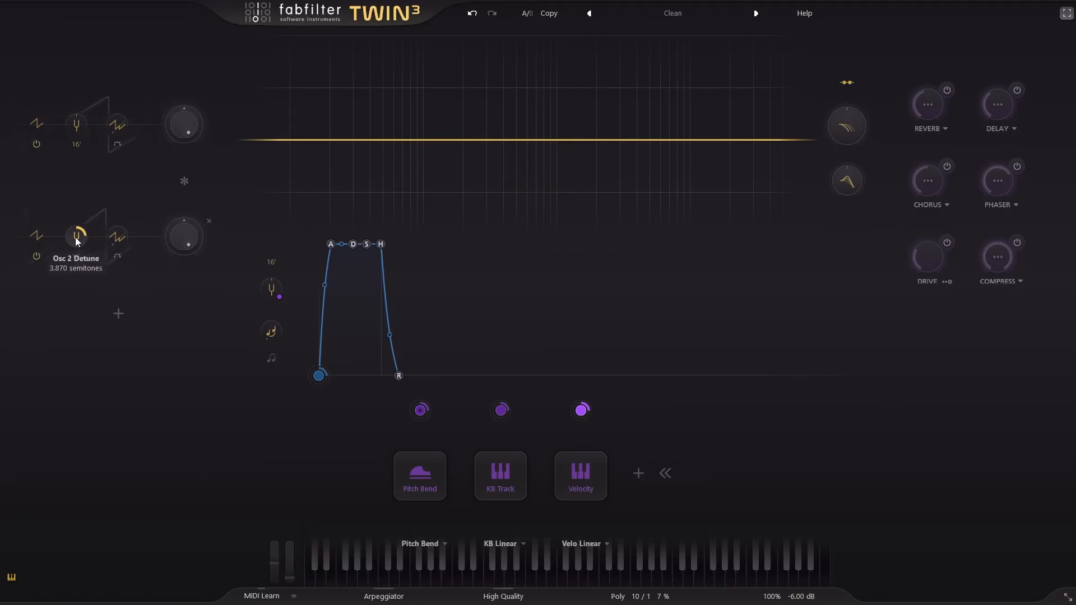
{"action": "left_click", "coordinate": [209, 221]}
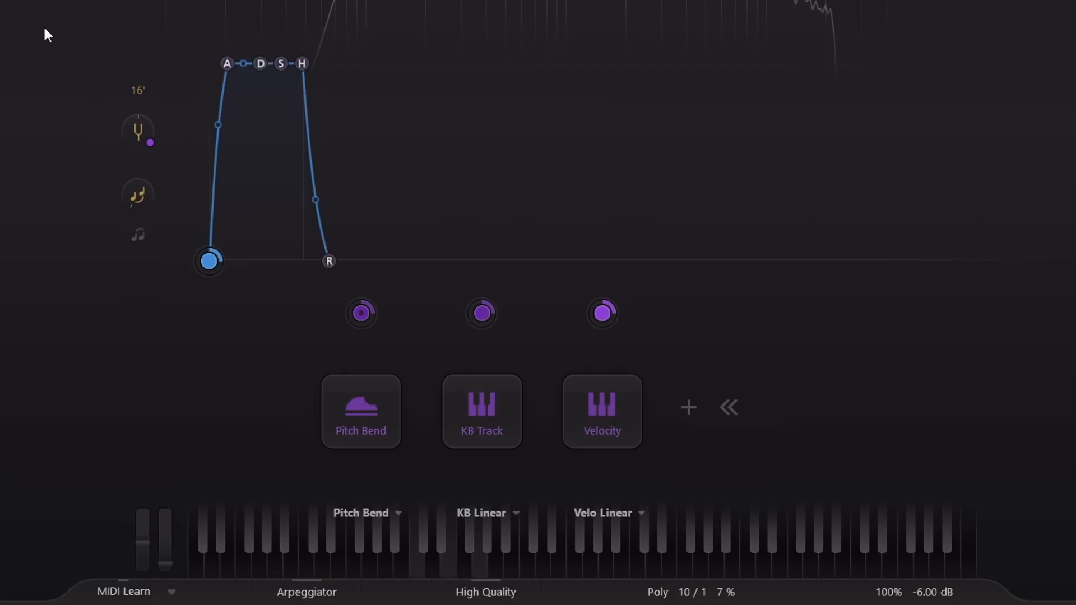
- Load the Just C Major tuning to try it, and replace it with Just C Minor
{"action": "left_click", "coordinate": [680, 593]}
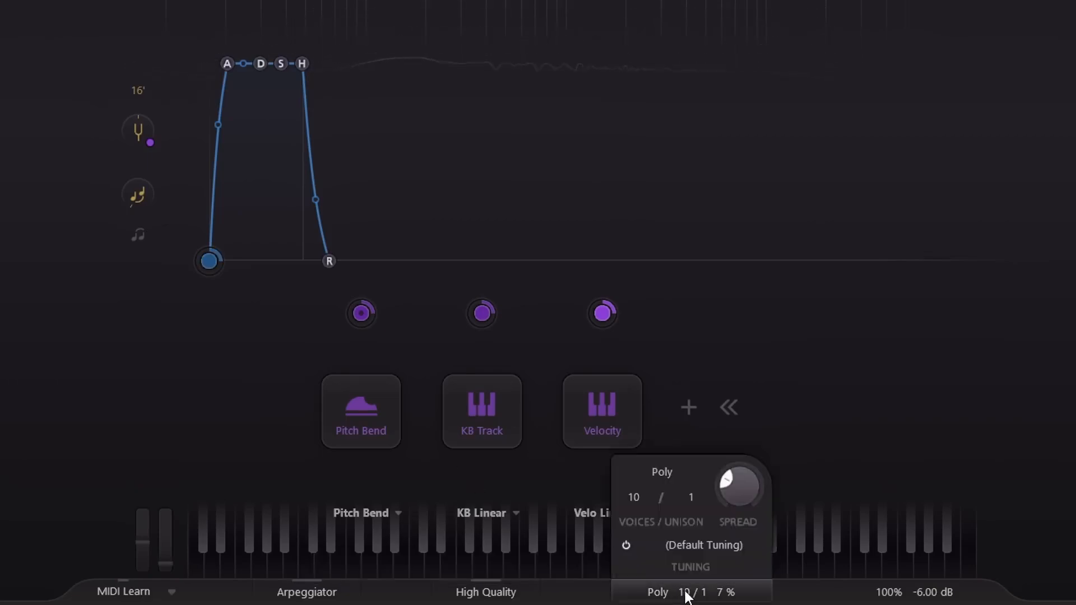
{"action": "left_click", "coordinate": [722, 547]}
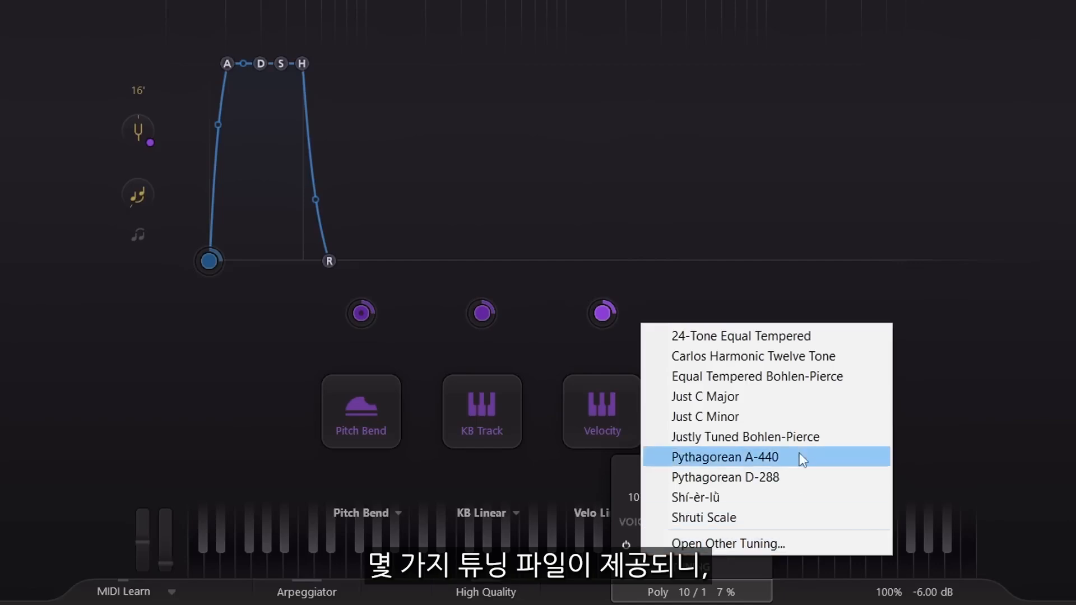
{"action": "left_click", "coordinate": [799, 399]}
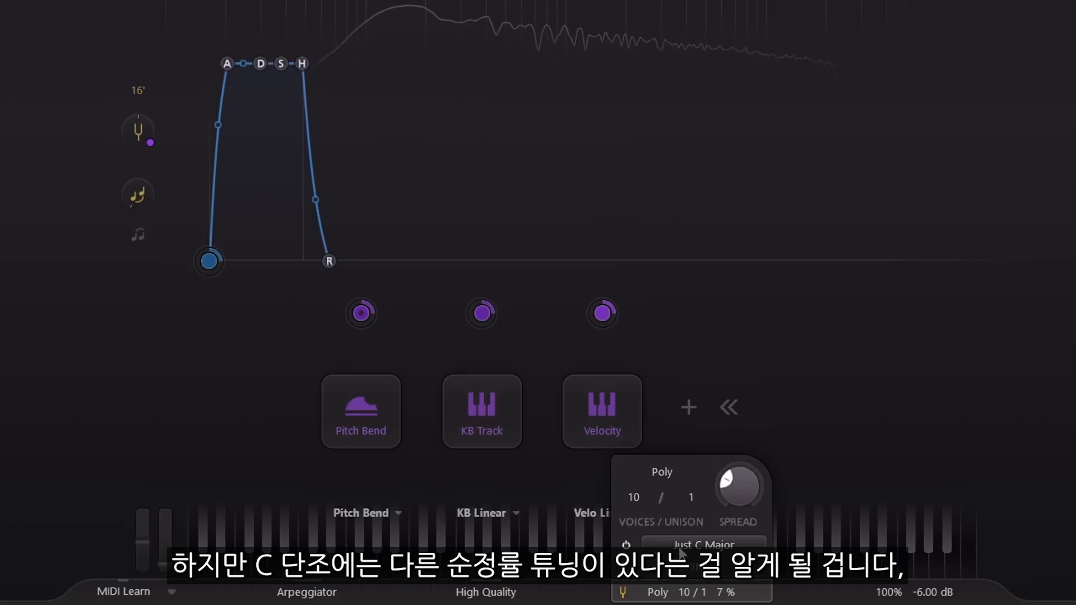
{"action": "left_click", "coordinate": [703, 545]}
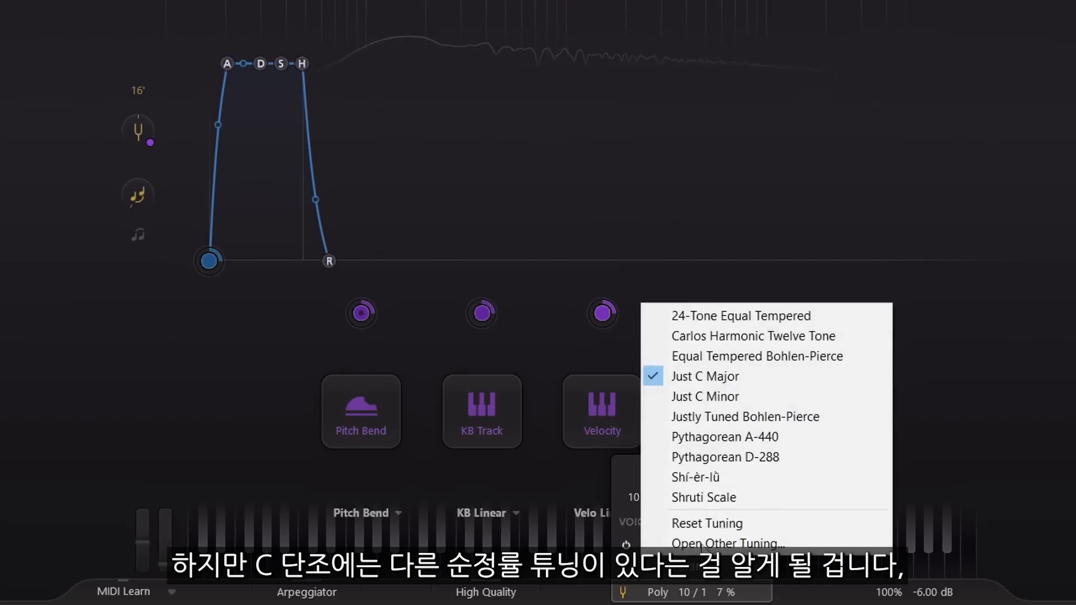
{"action": "left_click", "coordinate": [771, 397]}
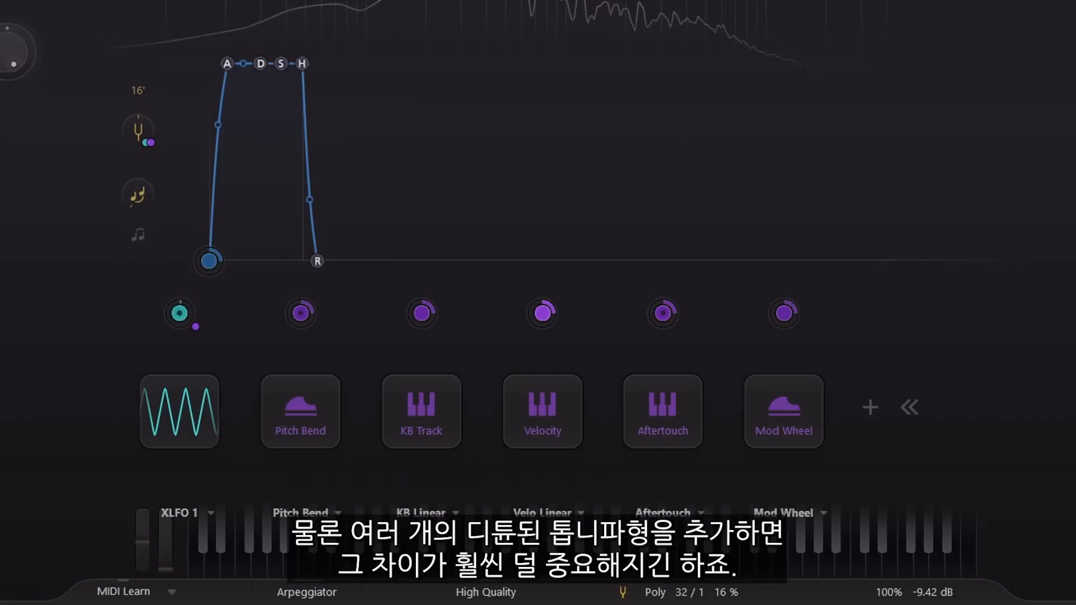
- Set the number of unison voices to 3
{"action": "left_click", "coordinate": [708, 594]}
{"action": "left_click", "coordinate": [692, 498]}
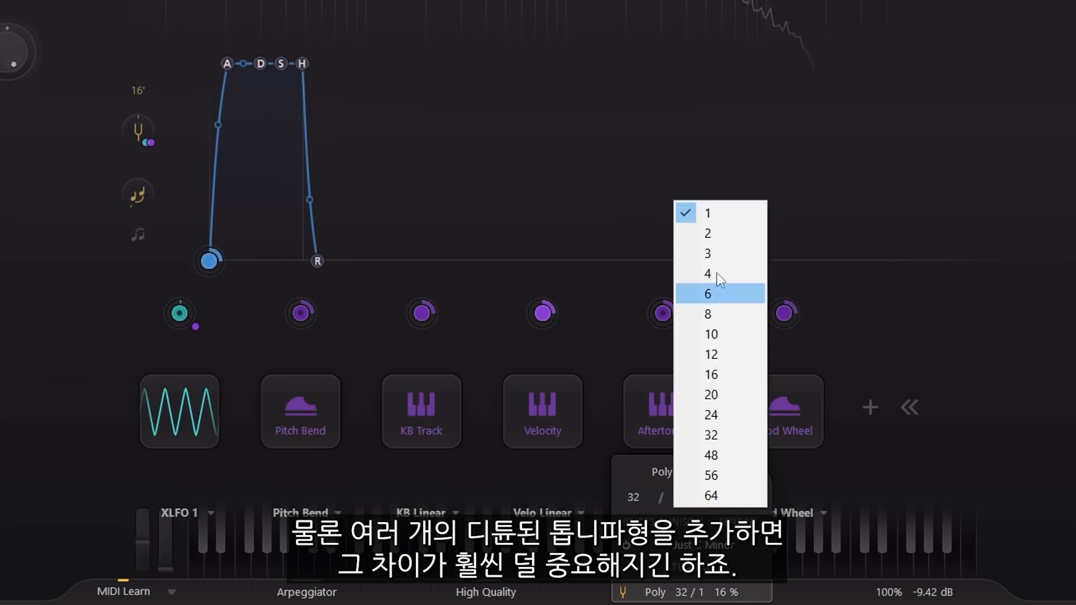
{"action": "left_click", "coordinate": [718, 255]}
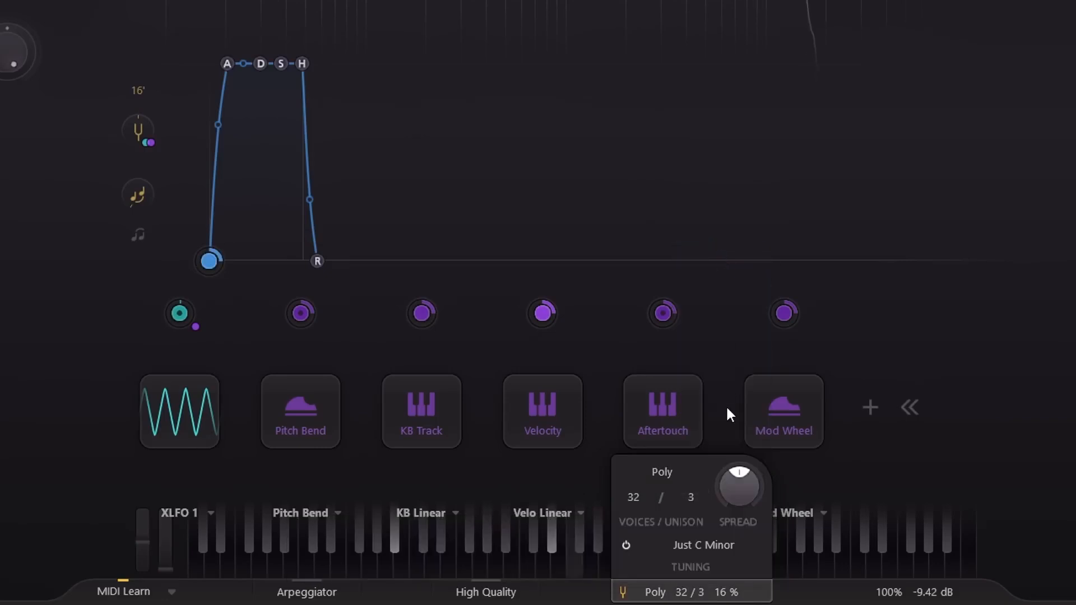
- Set the unison spread to 0% and modulate it with the mod wheel
{"action": "left_click_drag", "start_coordinate": [734, 492], "coordinate": [734, 523]}
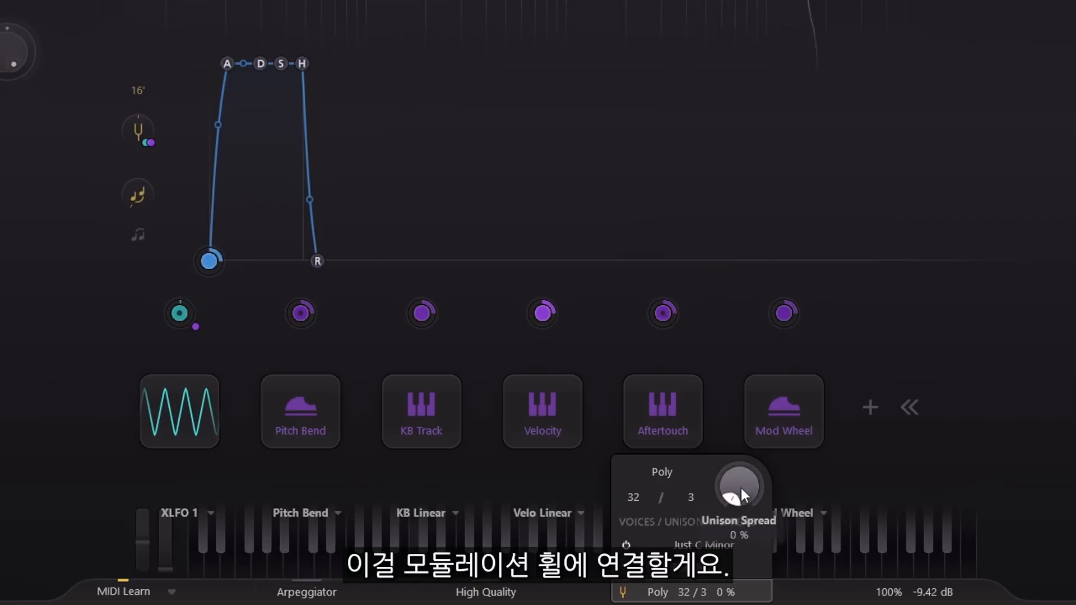
{"action": "left_click_drag", "start_coordinate": [783, 312], "coordinate": [747, 492]}
{"action": "left_click_drag", "start_coordinate": [868, 497], "coordinate": [873, 496]}
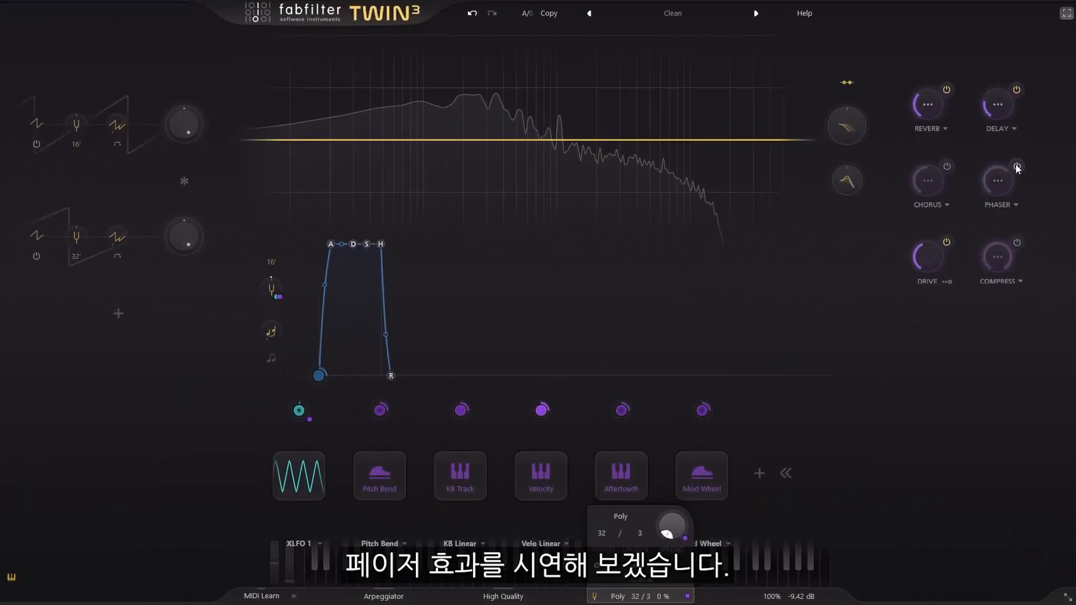
- Enable the phaser, raise its amount, and open its additional parameters
{"action": "left_click", "coordinate": [1016, 166]}
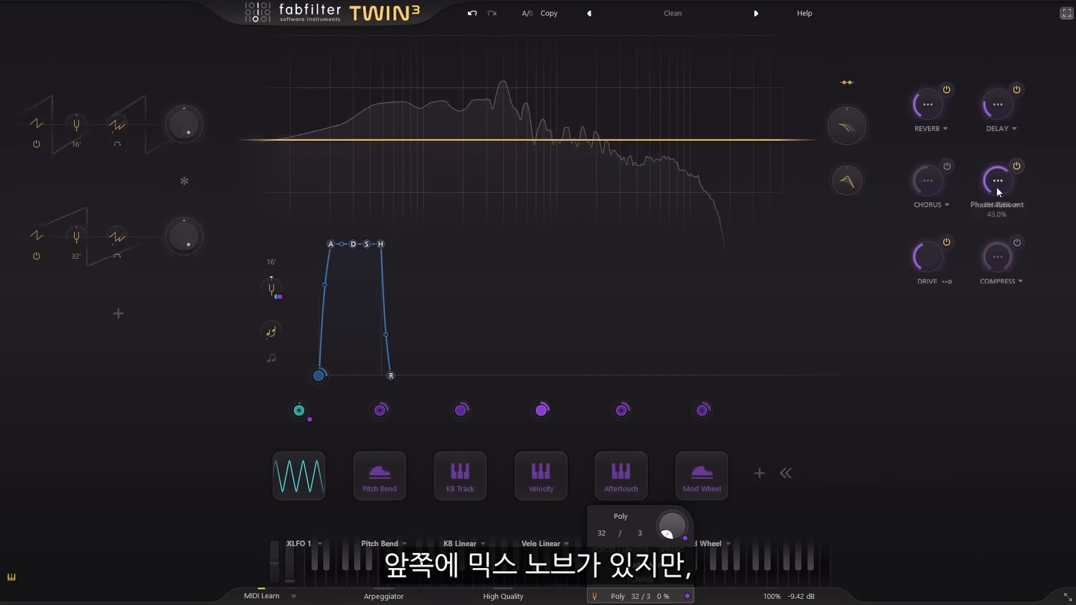
{"action": "left_click_drag", "start_coordinate": [997, 176], "coordinate": [991, 137]}
{"action": "left_click", "coordinate": [997, 180]}
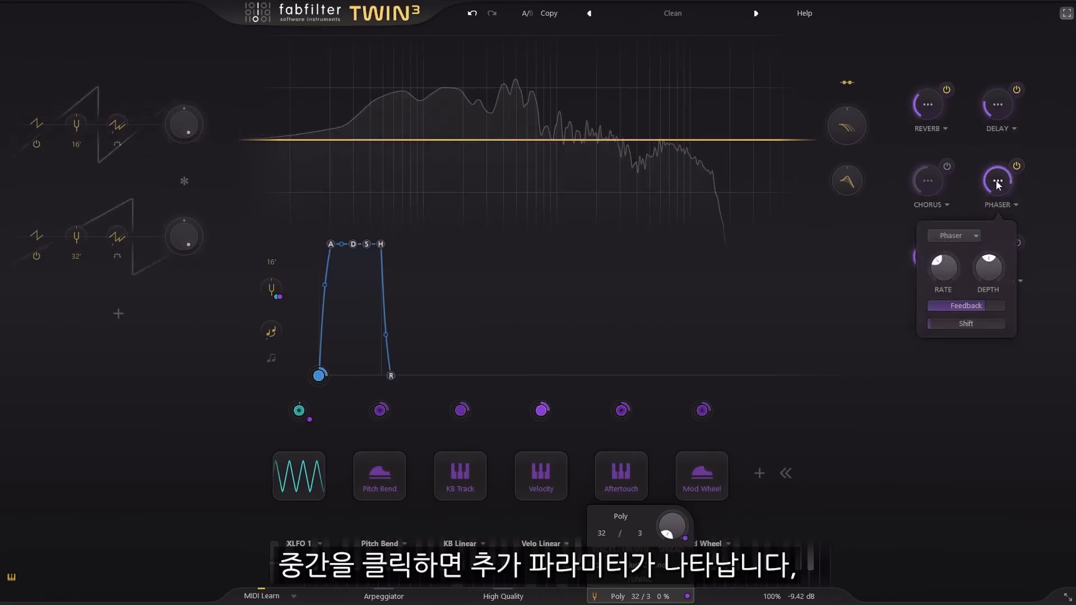
- Raise the phaser's rate and set its depth to 80.0%, feedback to about -80.6% and shift to about 0.363
{"action": "left_click_drag", "start_coordinate": [952, 263], "coordinate": [978, 211]}
{"action": "mouse_move", "coordinate": [985, 274]}
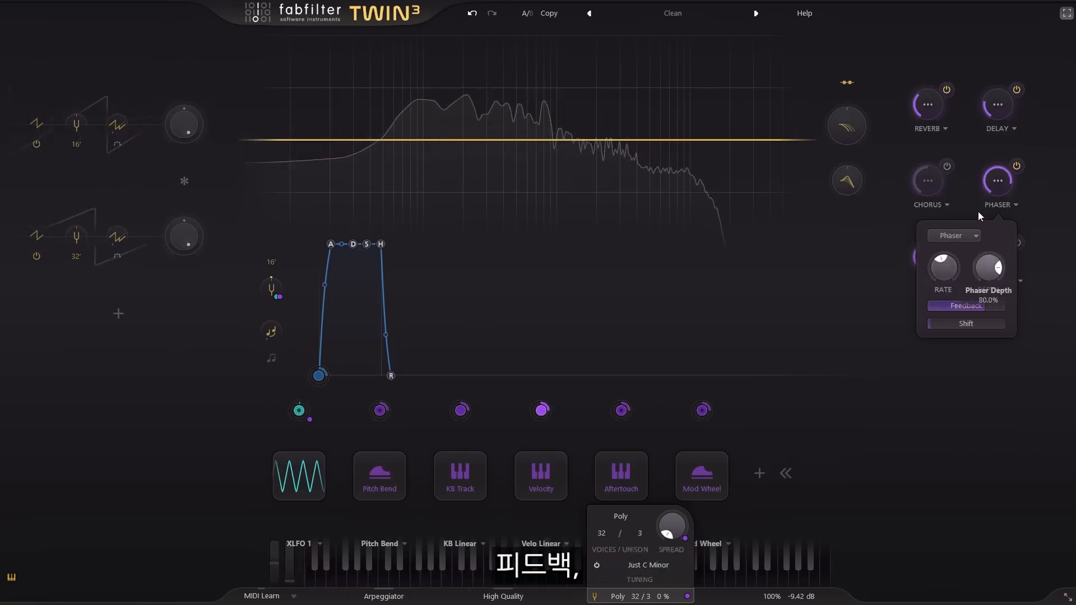
{"action": "left_click_drag", "start_coordinate": [1001, 313], "coordinate": [875, 312]}
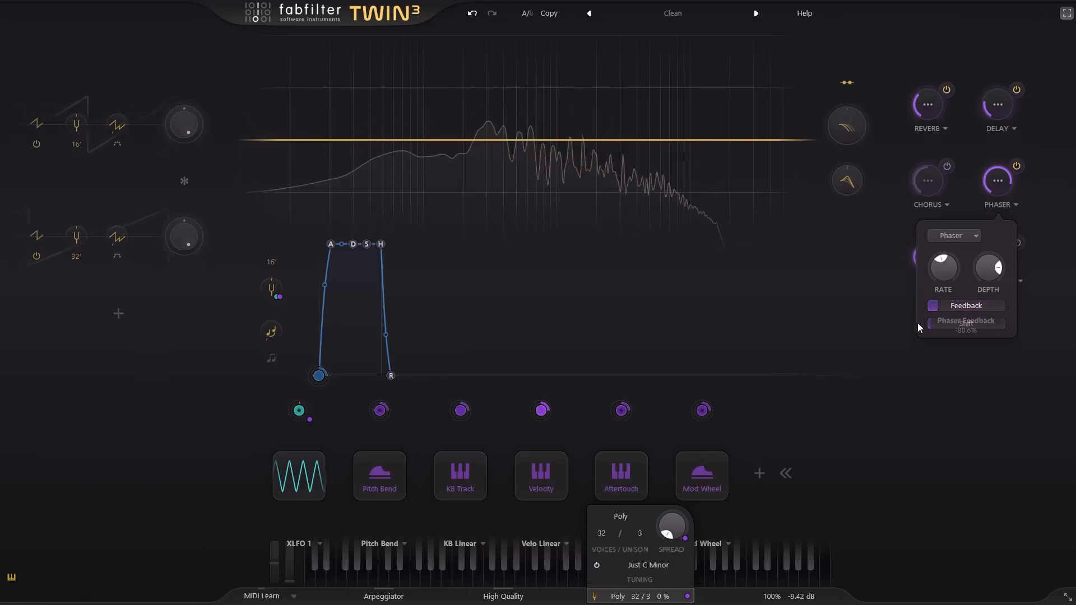
{"action": "mouse_move", "coordinate": [938, 328]}
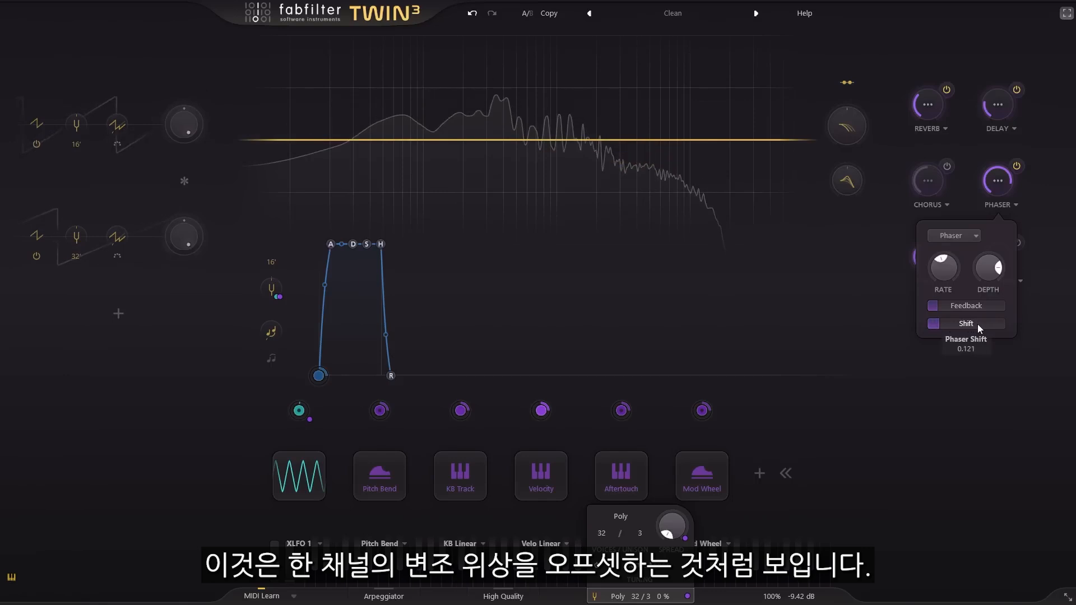
{"action": "left_click_drag", "start_coordinate": [993, 326], "coordinate": [1032, 324]}
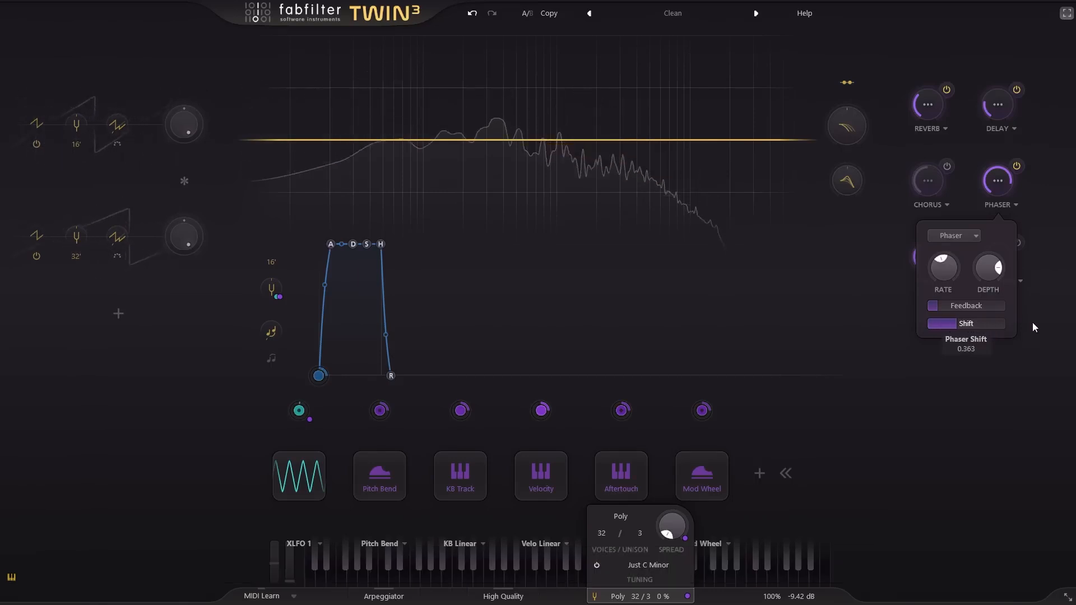
- Change the phaser effect's type to Flanger, lower its amount and rate, and set its feedback to about -74.4%
{"action": "left_click", "coordinate": [953, 236]}
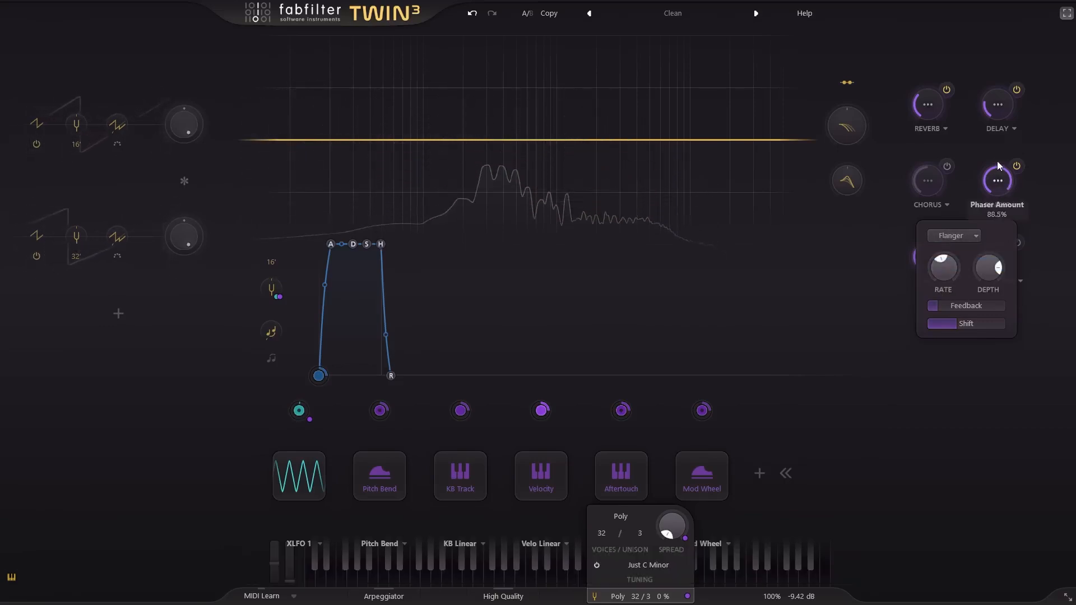
{"action": "left_click_drag", "start_coordinate": [996, 162], "coordinate": [1000, 187]}
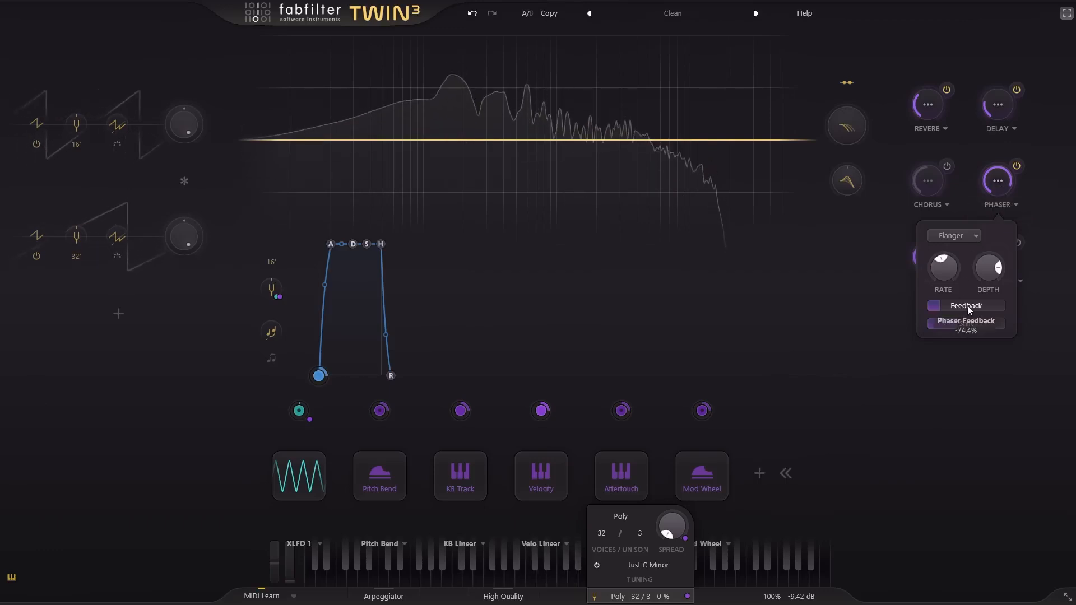
{"action": "left_click_drag", "start_coordinate": [953, 279], "coordinate": [947, 315]}
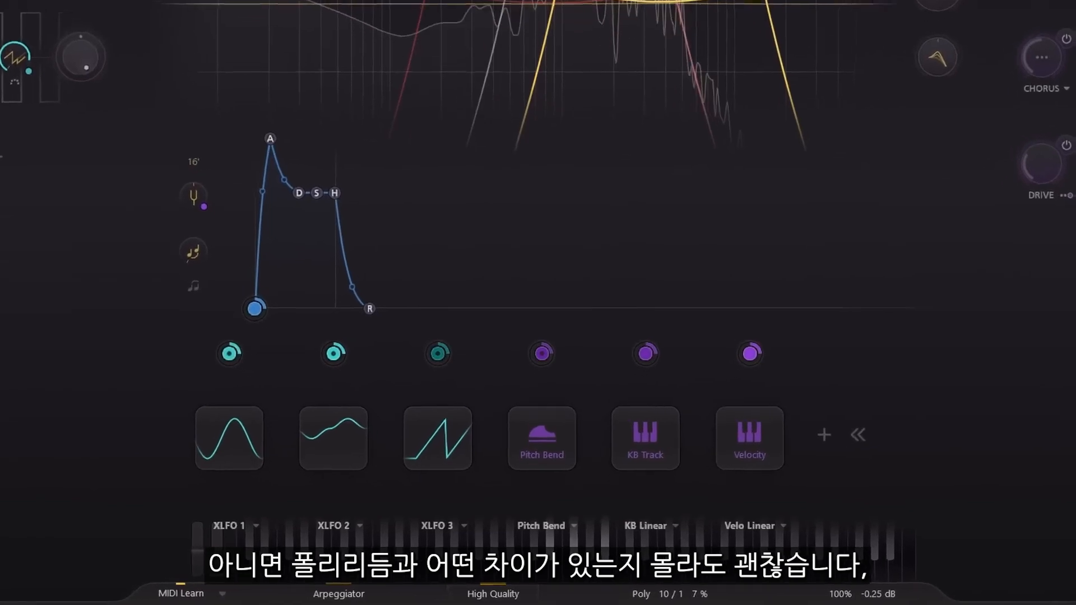
- Open the arpeggiator settings and set the note rate to 1/16 Note
{"action": "left_click", "coordinate": [319, 594]}
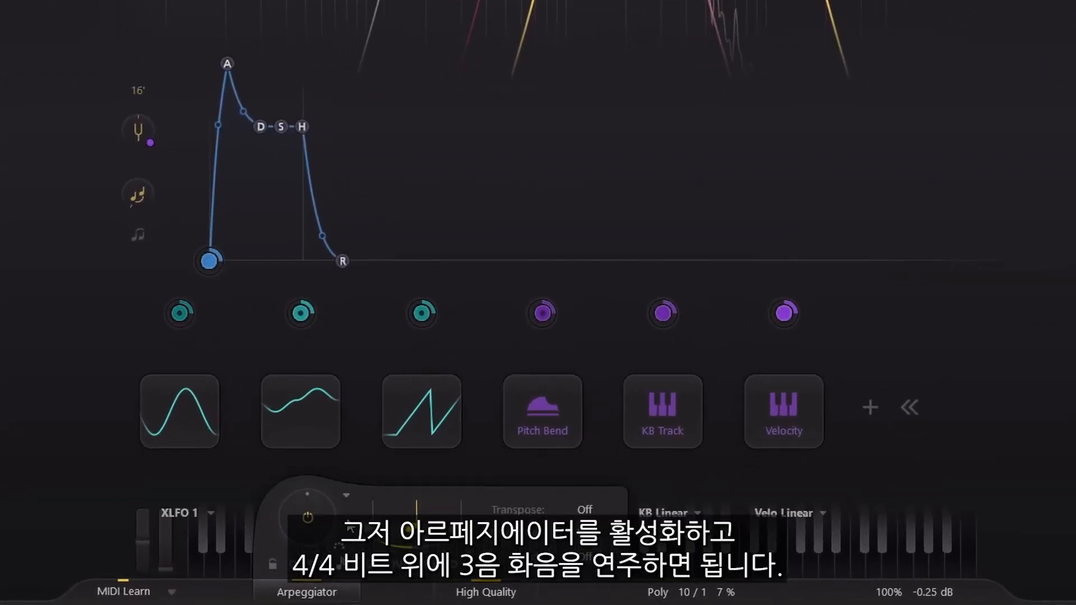
{"action": "left_click", "coordinate": [342, 563]}
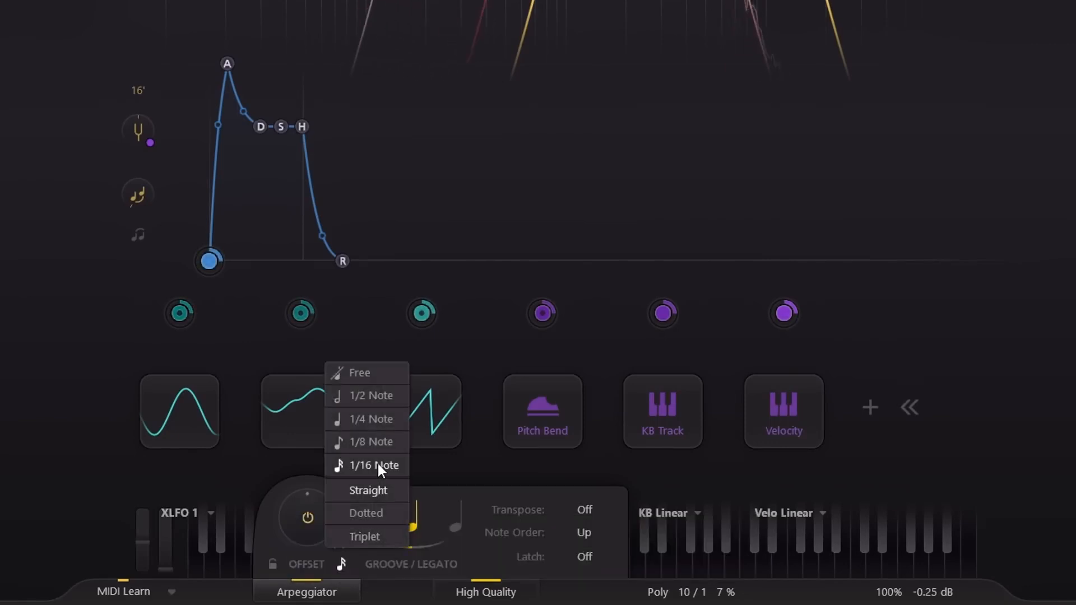
{"action": "left_click", "coordinate": [343, 566]}
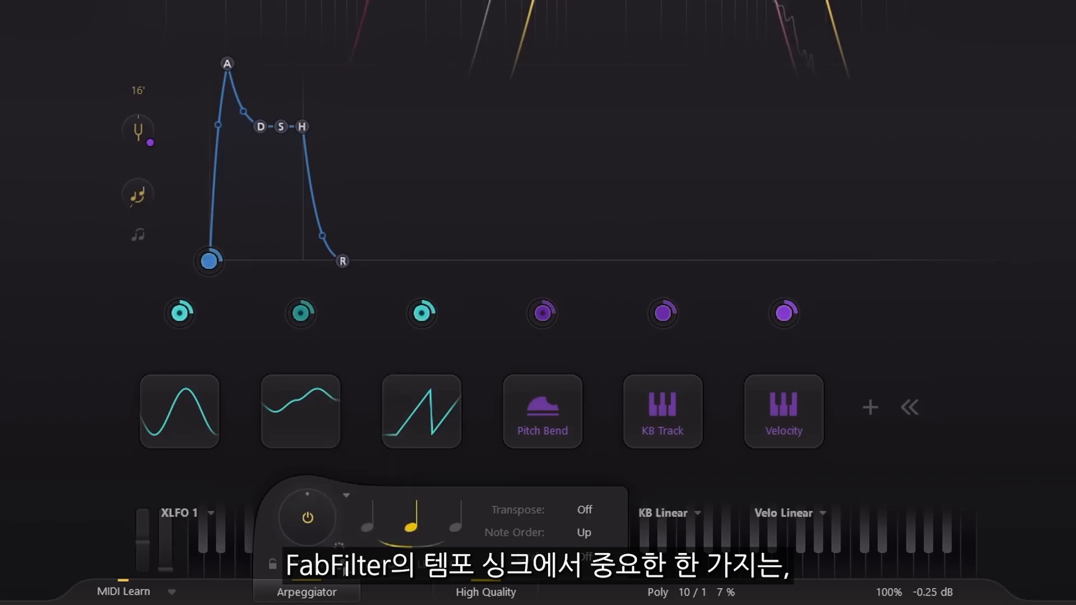
- Try a custom off-grid offset for the arpeggiator rate and reset the offset to grid timing
{"action": "double_click", "coordinate": [305, 520]}
{"action": "type", "text": "3"}
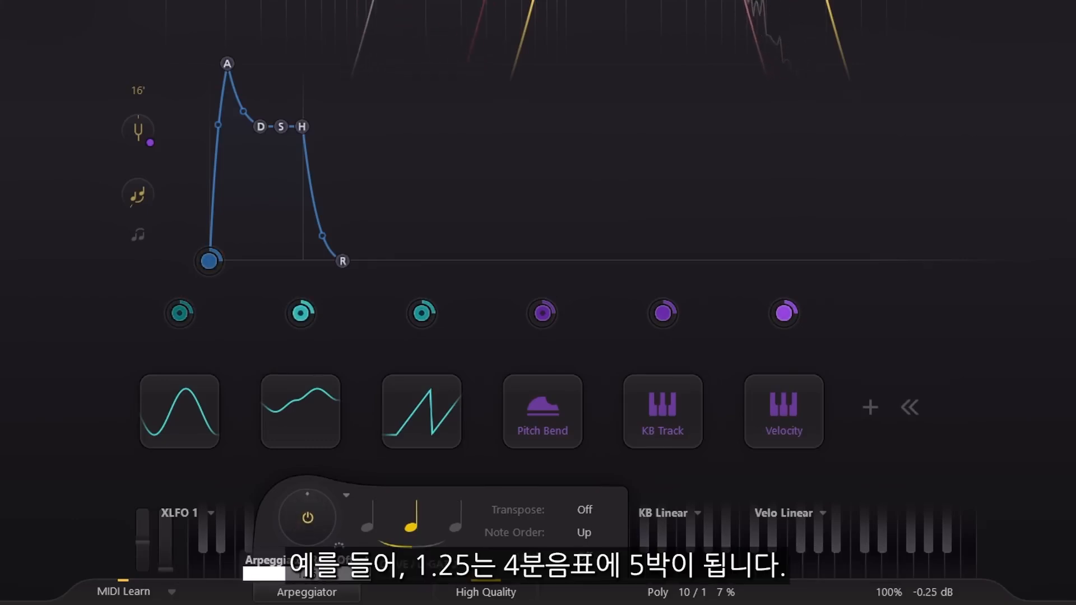
{"action": "key", "text": "Return"}
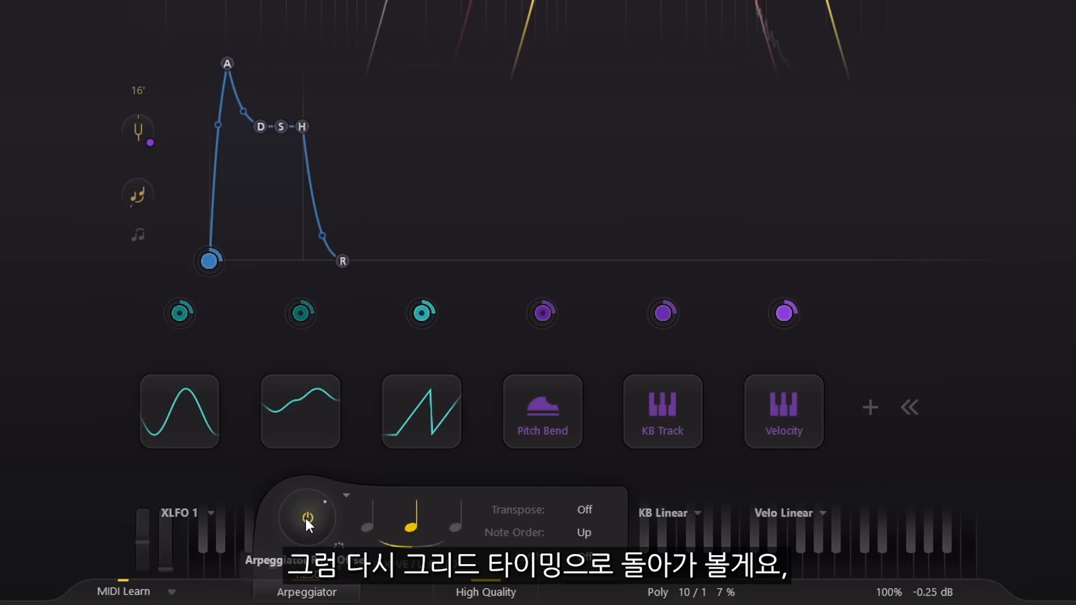
{"action": "left_click", "coordinate": [305, 519], "text": "ctrl"}
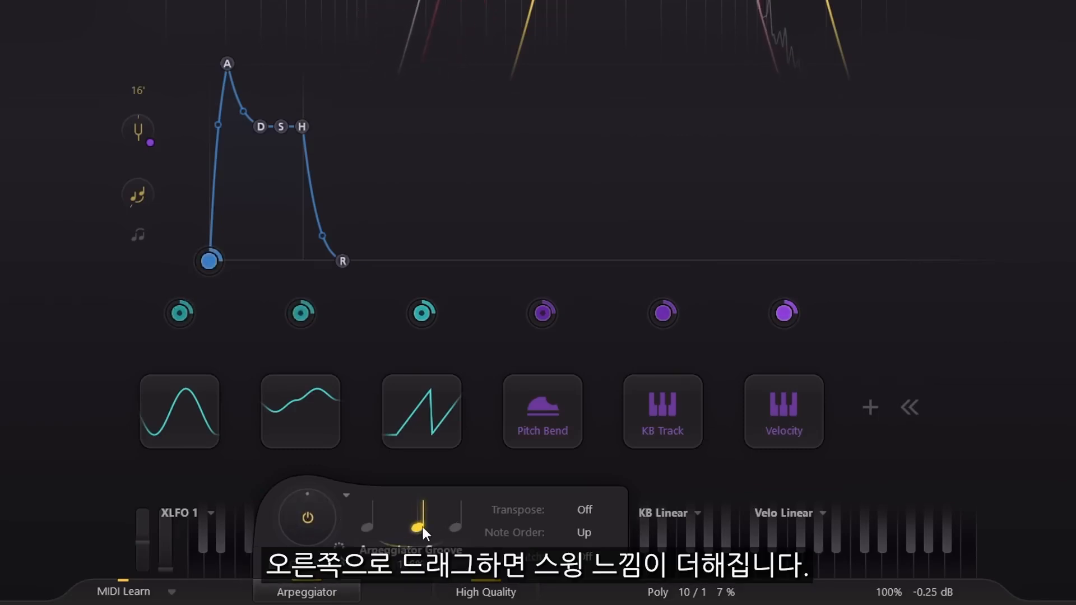
- Shift the arpeggiator groove slightly toward swing with legato at about 82.2%, and set Transpose to 2 Octaves
{"action": "left_click_drag", "start_coordinate": [423, 526], "coordinate": [426, 529]}
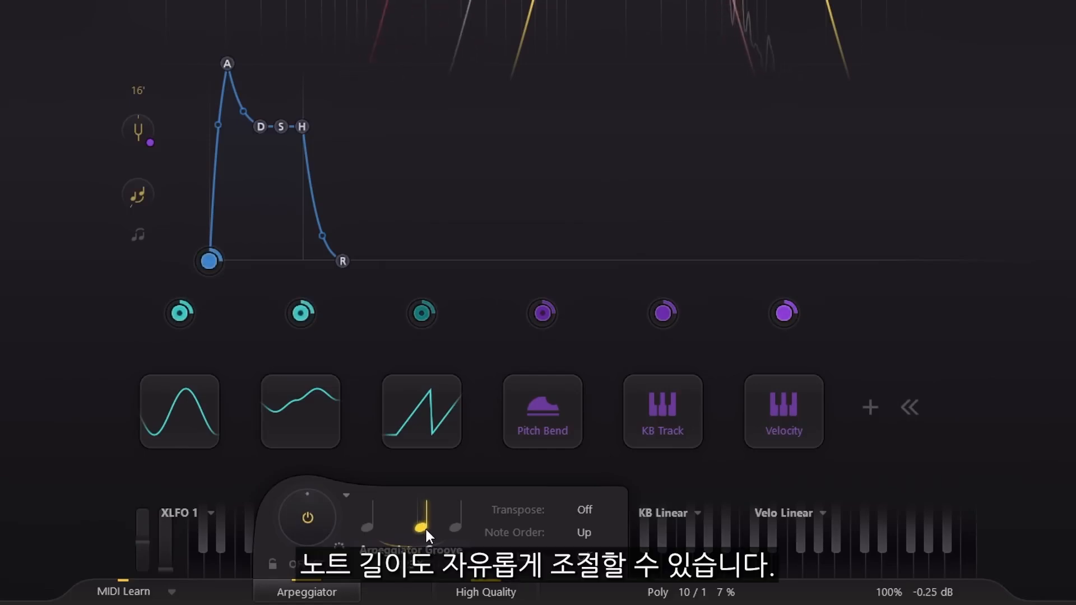
{"action": "left_click_drag", "start_coordinate": [363, 550], "coordinate": [435, 549]}
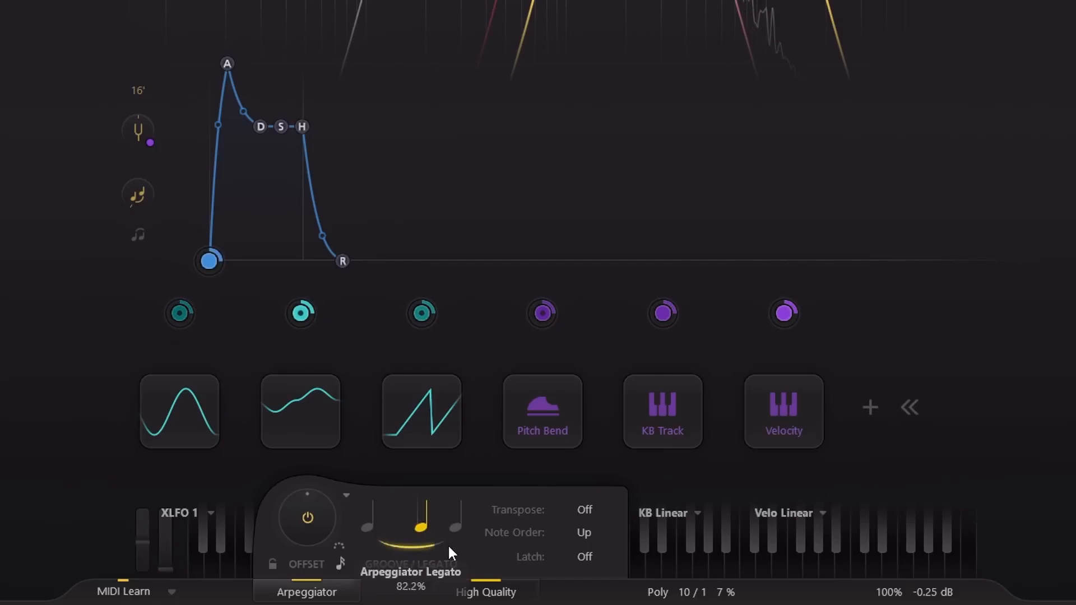
{"action": "left_click", "coordinate": [586, 510]}
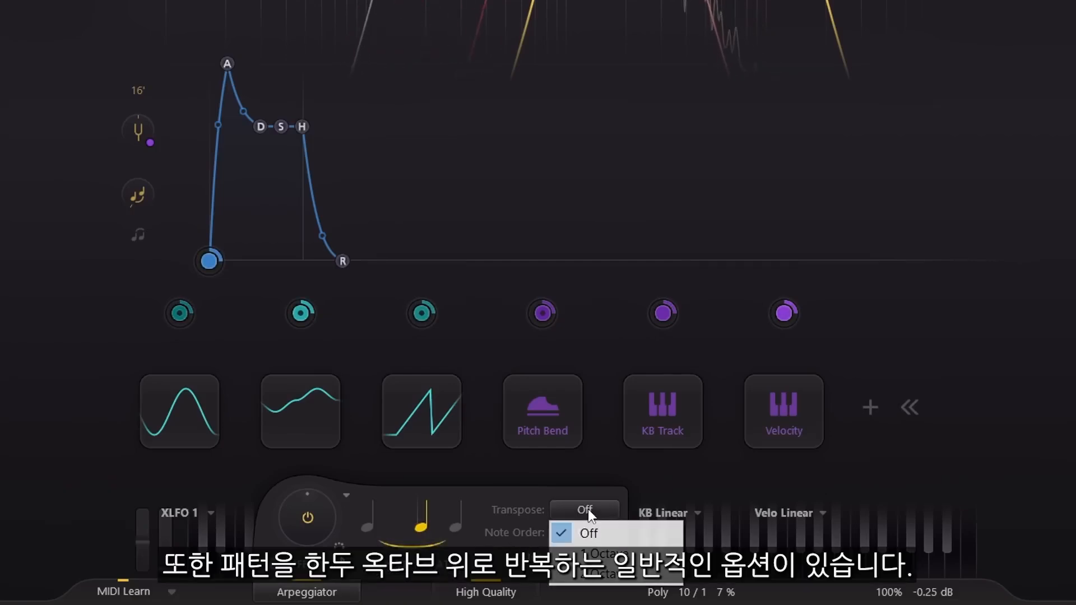
{"action": "left_click", "coordinate": [636, 575]}
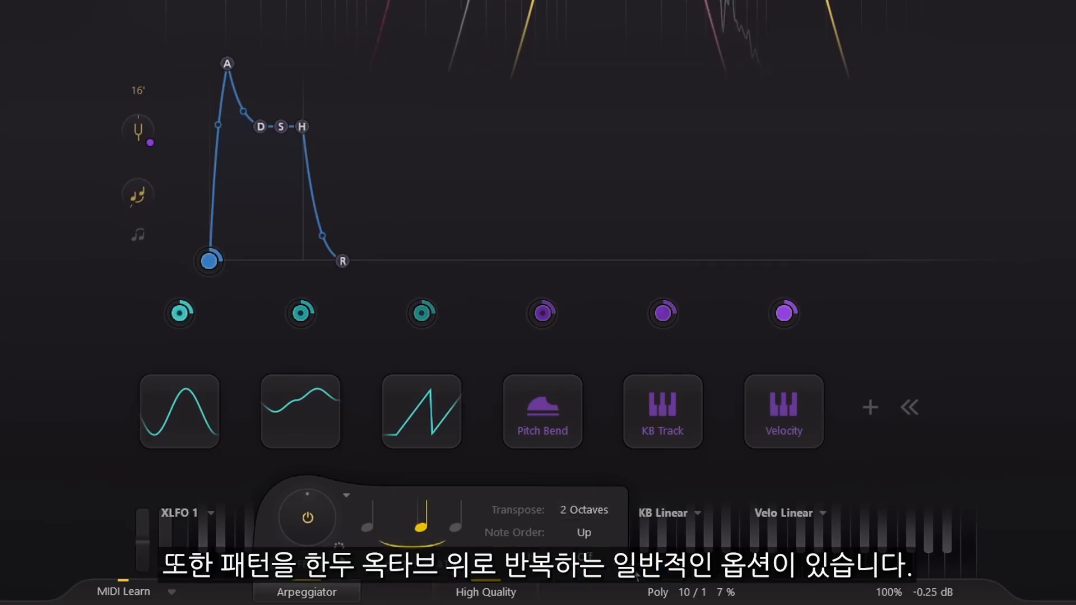
- Try the arpeggiator's Random note order and switch the note order to As Played
{"action": "left_click", "coordinate": [590, 535]}
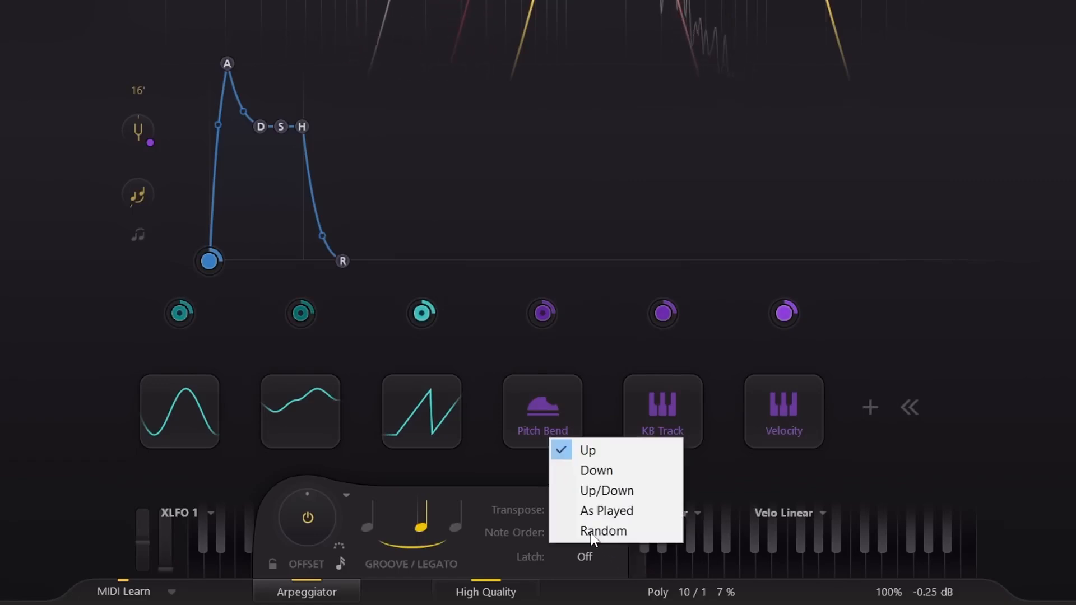
{"action": "left_click", "coordinate": [658, 530]}
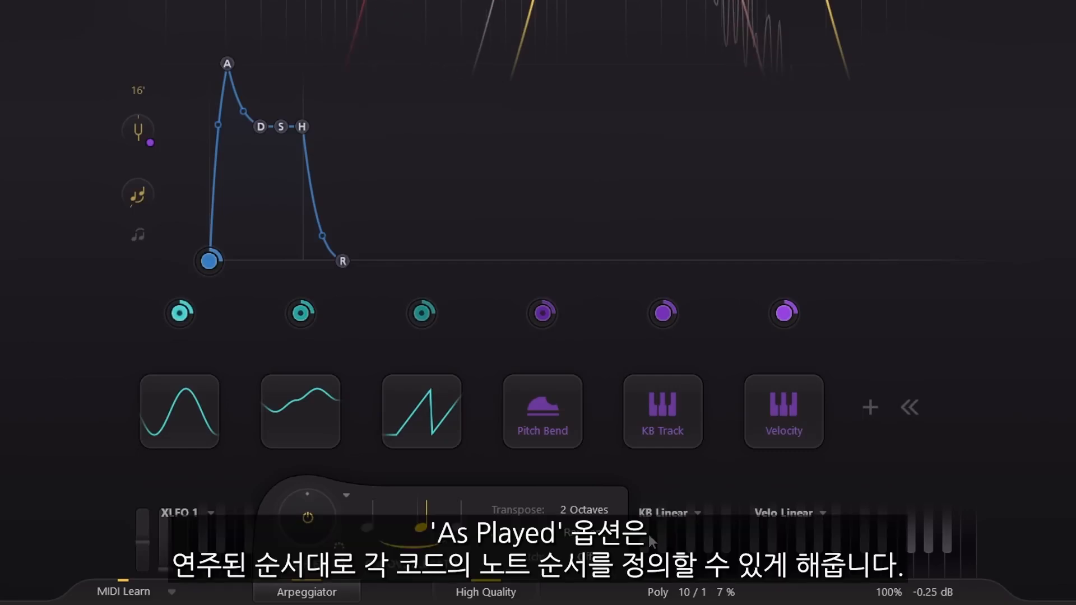
{"action": "left_click", "coordinate": [592, 539]}
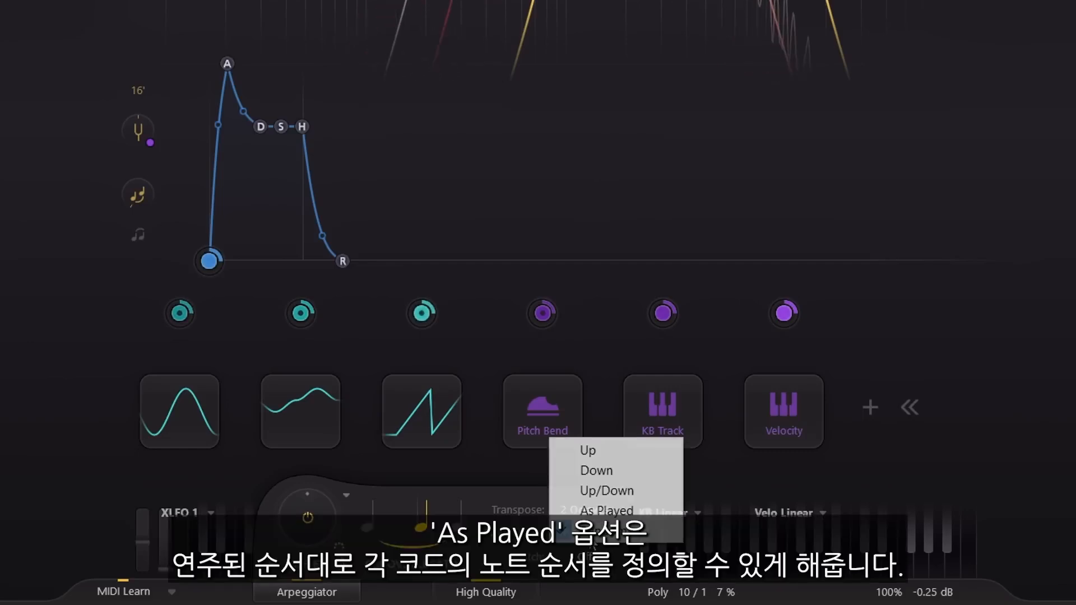
{"action": "left_click", "coordinate": [644, 512]}
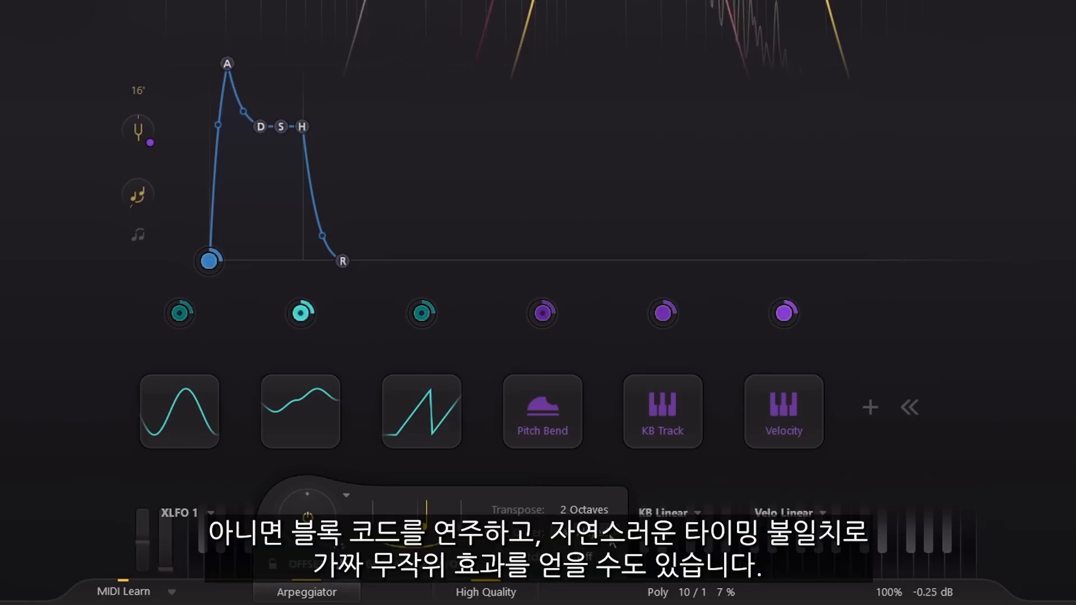
- Set the arpeggiator's latch mode to Held and close the arpeggiator settings
{"action": "left_click", "coordinate": [317, 595]}
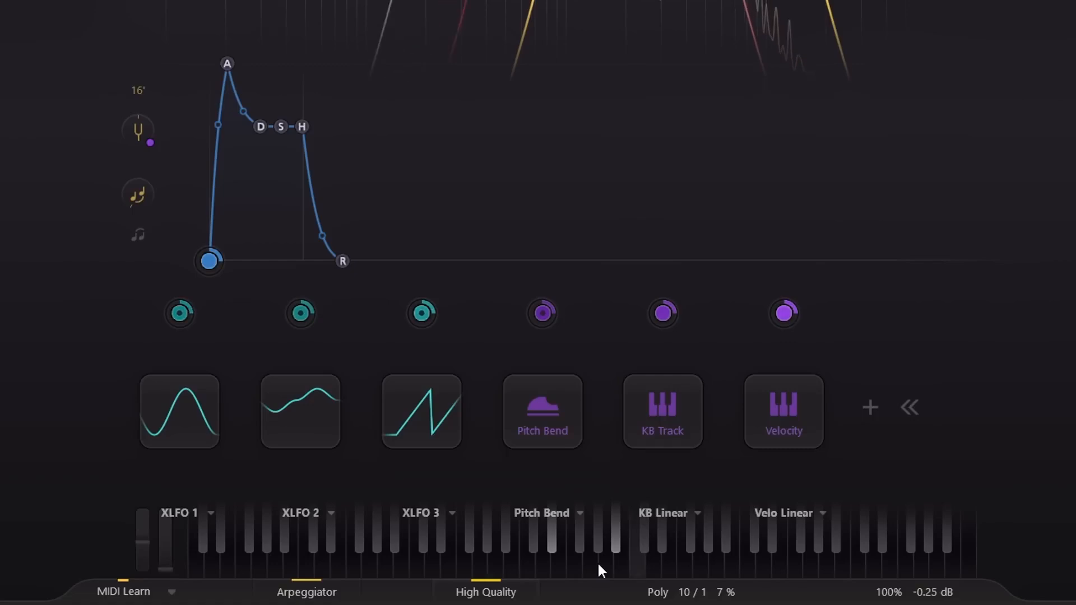
{"action": "left_click", "coordinate": [318, 592]}
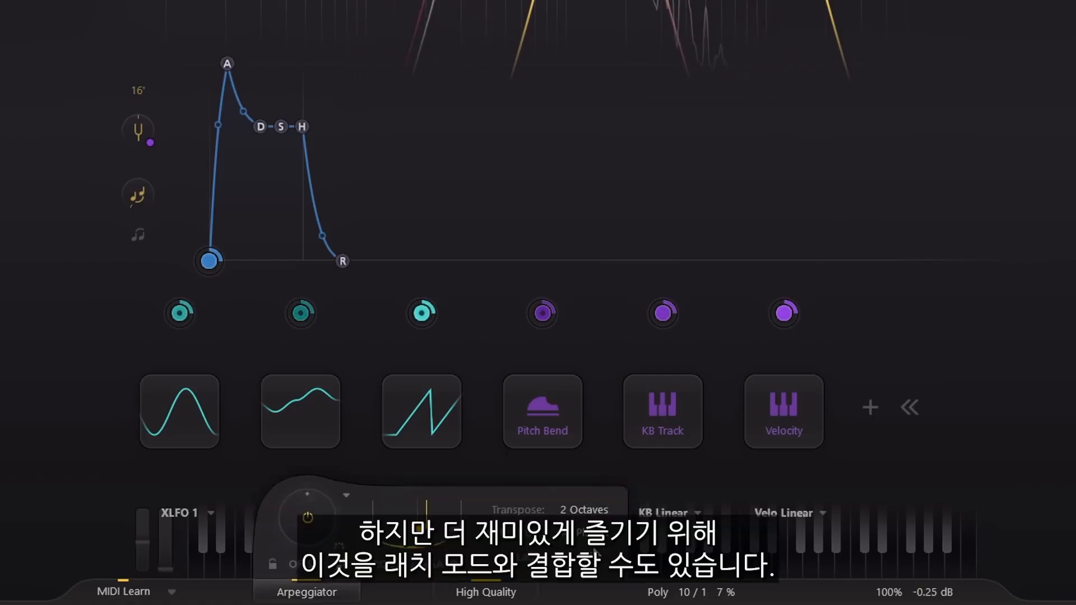
{"action": "left_click", "coordinate": [627, 556]}
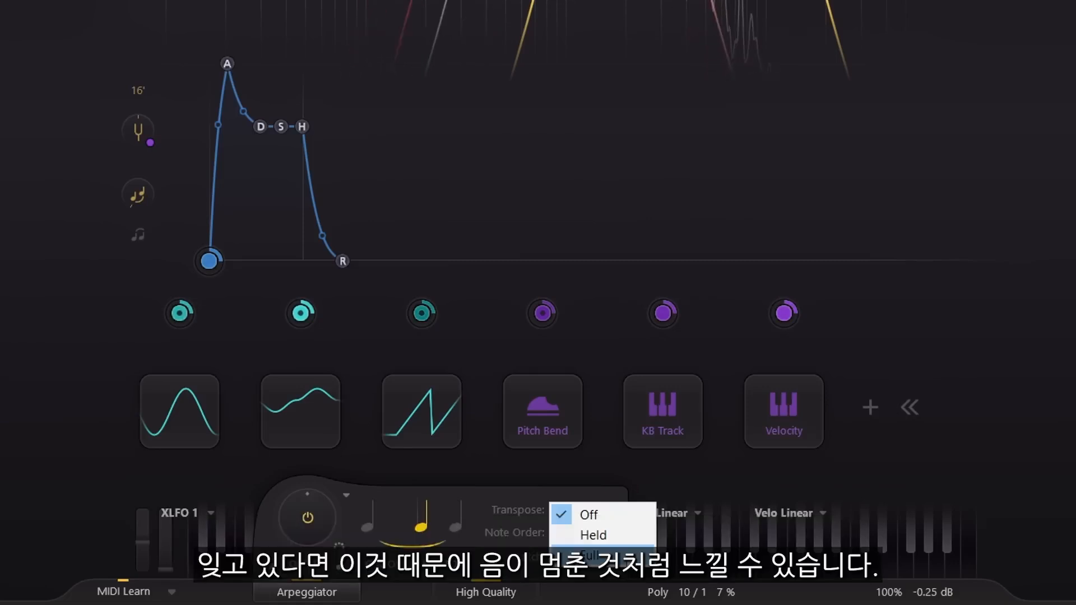
{"action": "left_click", "coordinate": [630, 537]}
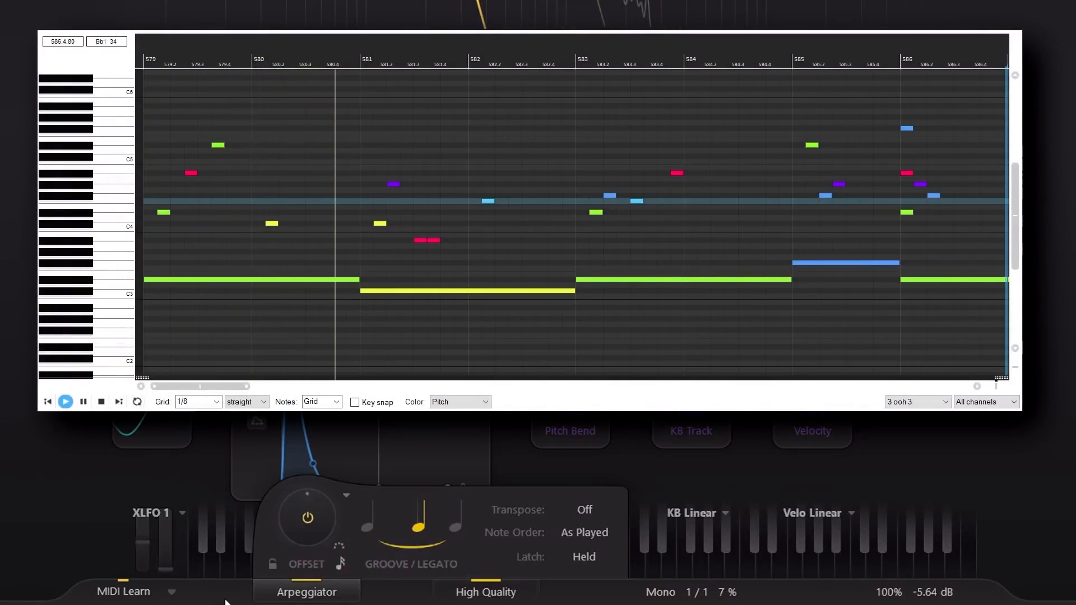
{"action": "left_click", "coordinate": [307, 593]}
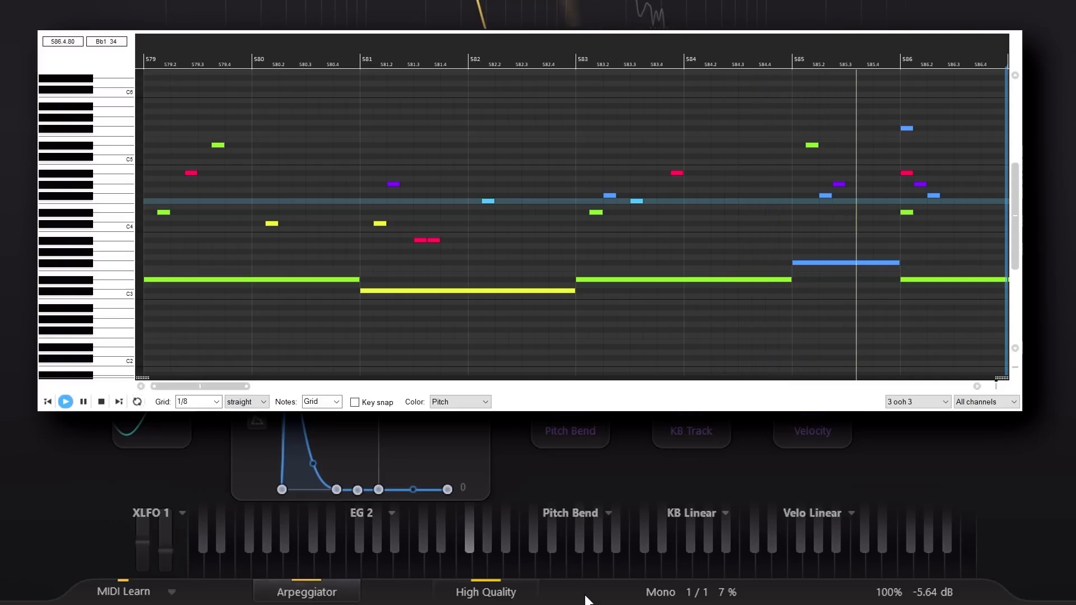
- Add a new XLFO as a modulation source and load its 16 Step Sequence 1 preset
{"action": "right_click", "coordinate": [896, 412]}
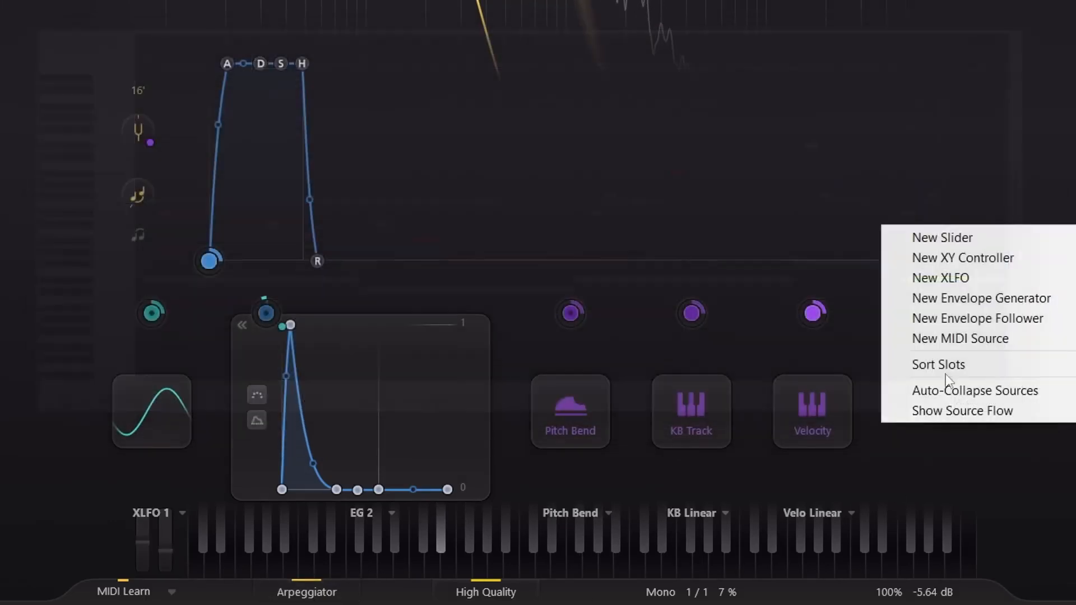
{"action": "left_click", "coordinate": [964, 276]}
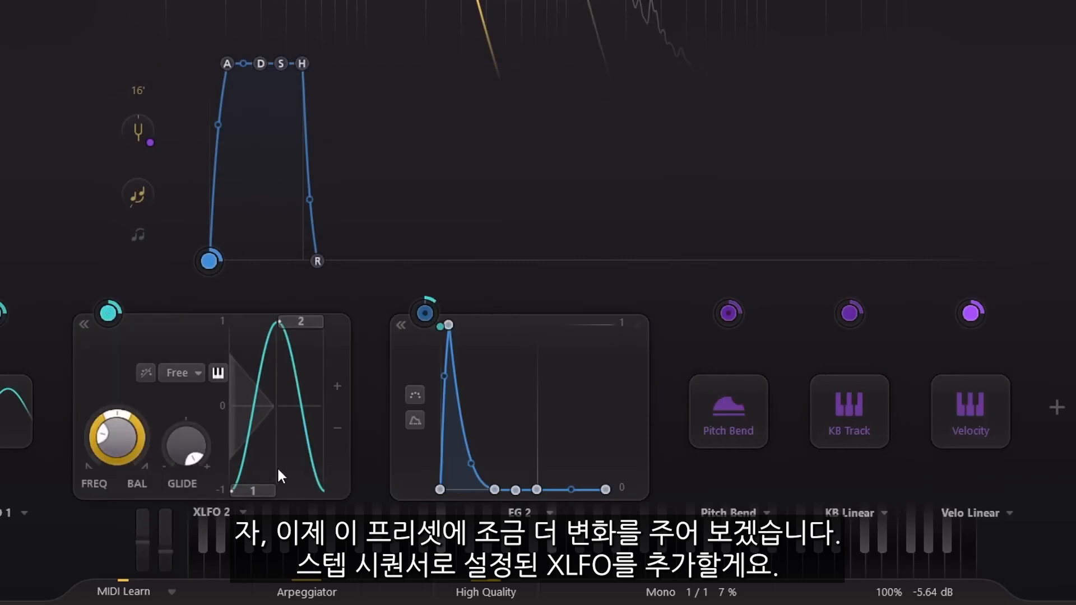
{"action": "left_click", "coordinate": [243, 512]}
{"action": "mouse_move", "coordinate": [351, 363]}
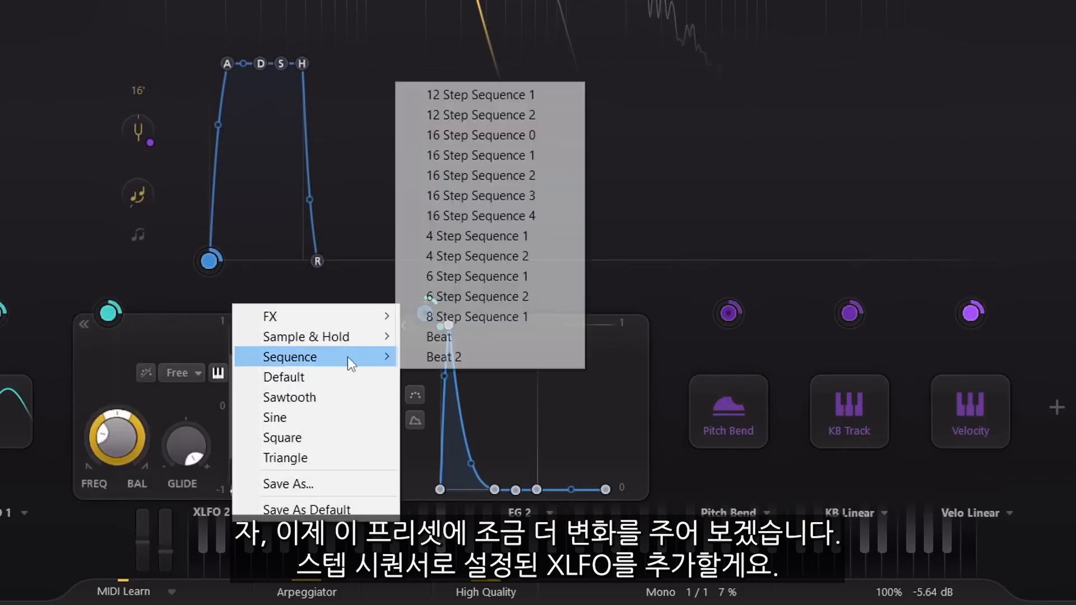
{"action": "left_click", "coordinate": [480, 156]}
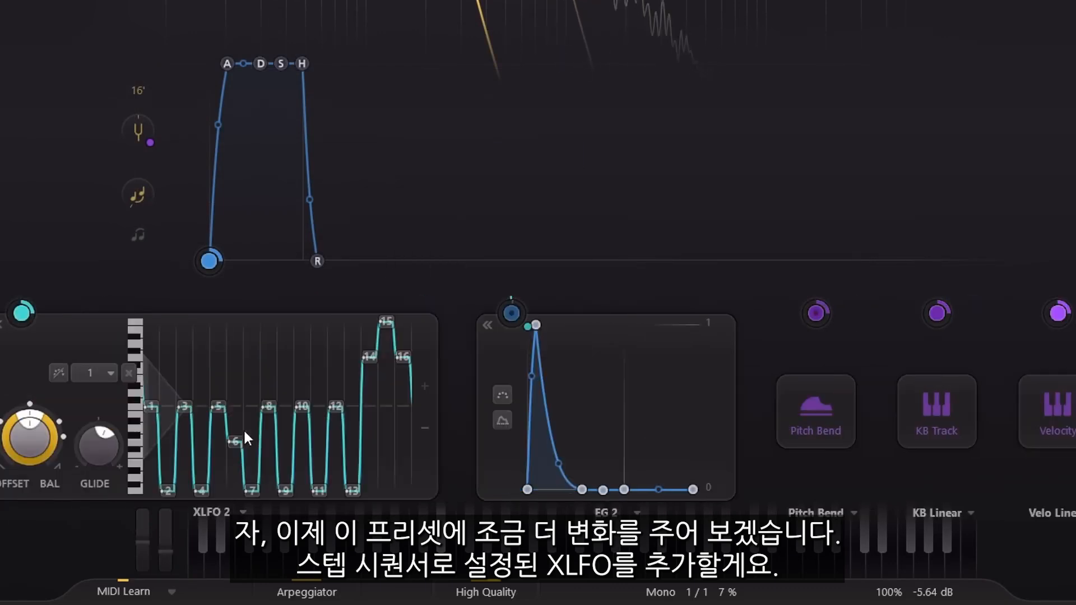
- Lower all 16 steps of XLFO 2 to their minimum value and set its sync rate to 2
{"action": "left_click", "coordinate": [156, 406]}
{"action": "key", "text": "ctrl+a"}
{"action": "left_click_drag", "start_coordinate": [431, 468], "coordinate": [394, 546]}
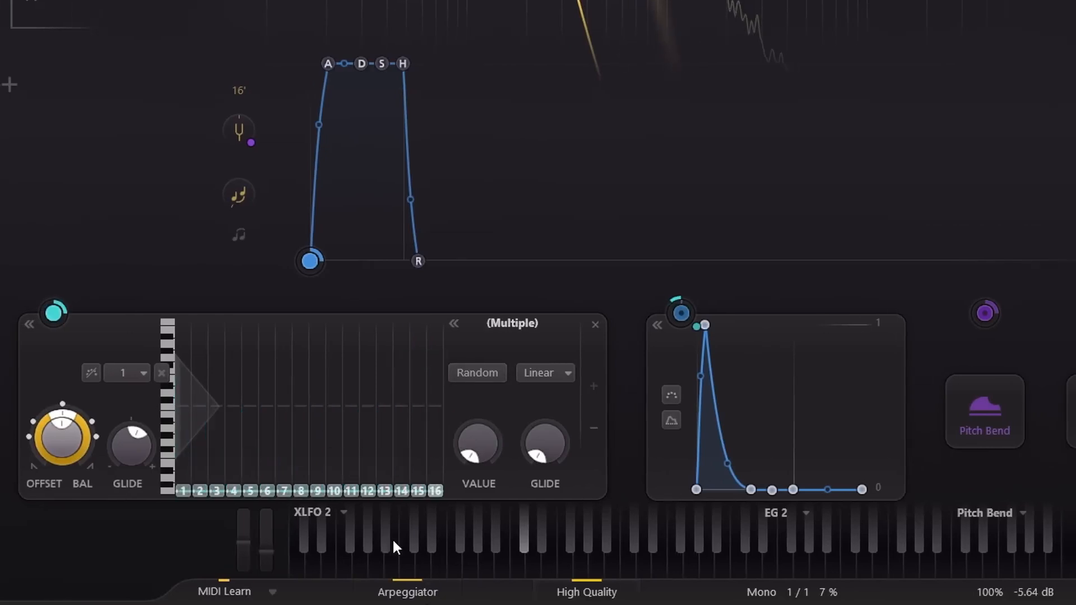
{"action": "left_click", "coordinate": [114, 380]}
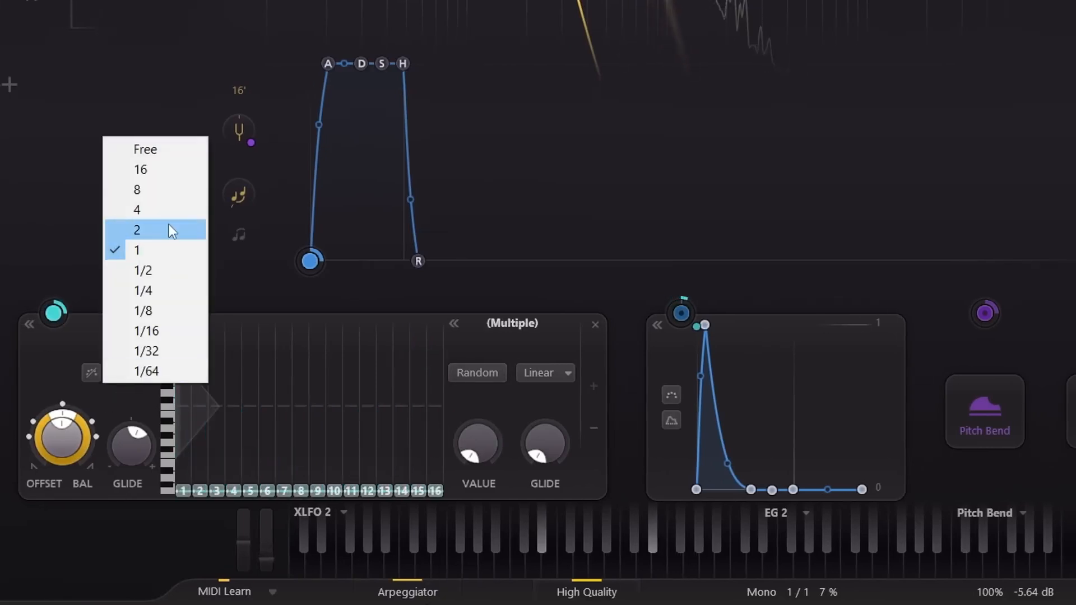
{"action": "left_click", "coordinate": [171, 229]}
- Raise step 6 of XLFO 2 to maximum and assign XLFO 2 to modulate the EG 2 sustain
{"action": "left_click_drag", "start_coordinate": [267, 490], "coordinate": [284, 279]}
{"action": "left_click_drag", "start_coordinate": [54, 313], "coordinate": [772, 490]}
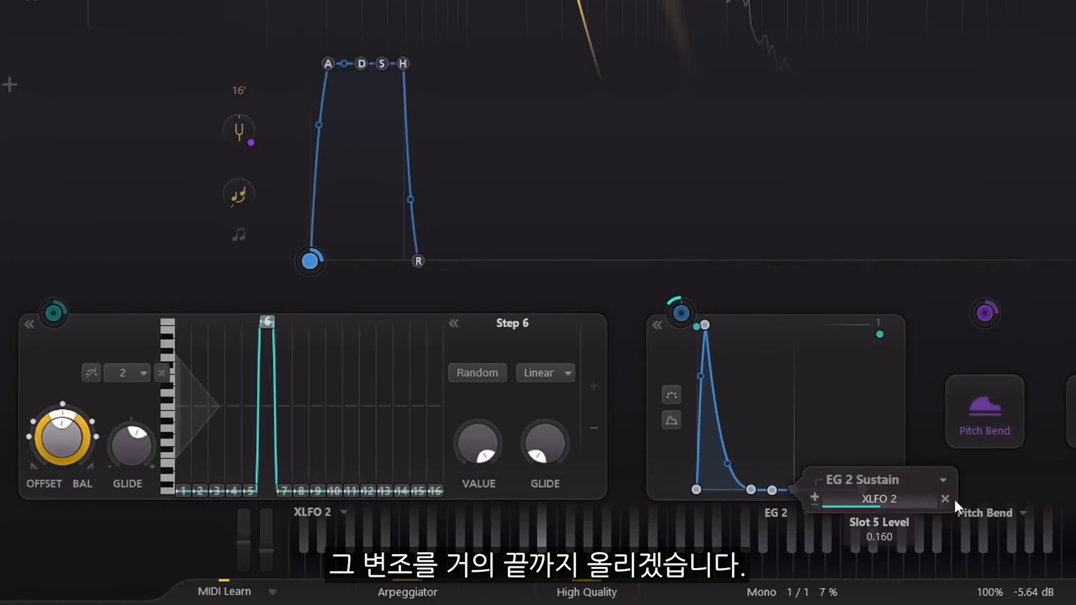
- Raise steps 12, 13 and 3 of XLFO 2 to their maximum value
{"action": "left_click", "coordinate": [370, 492]}
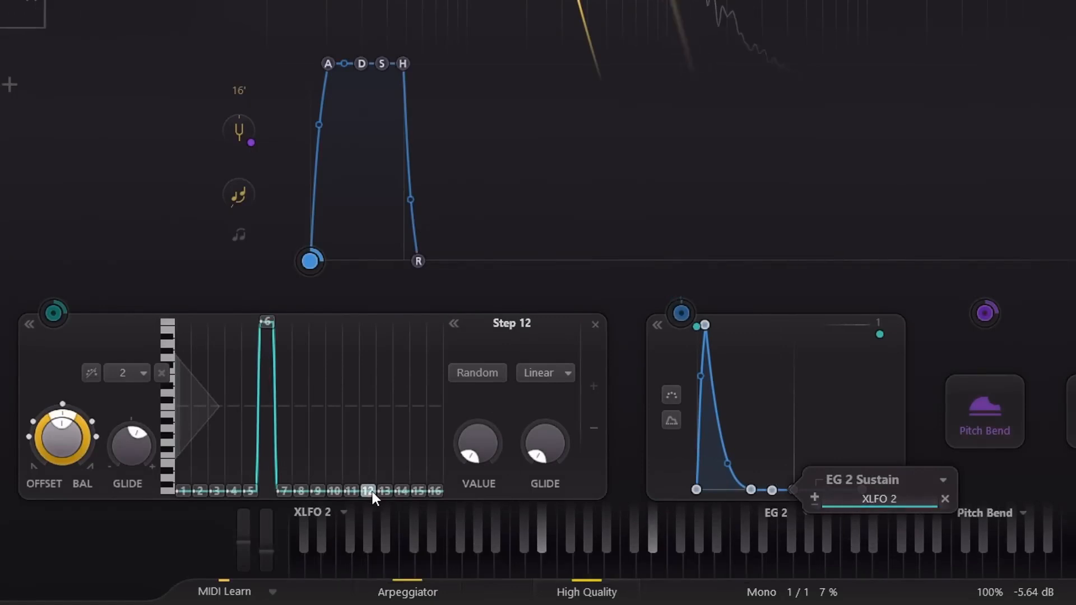
{"action": "left_click_drag", "start_coordinate": [376, 420], "coordinate": [379, 268]}
{"action": "left_click_drag", "start_coordinate": [382, 489], "coordinate": [388, 240]}
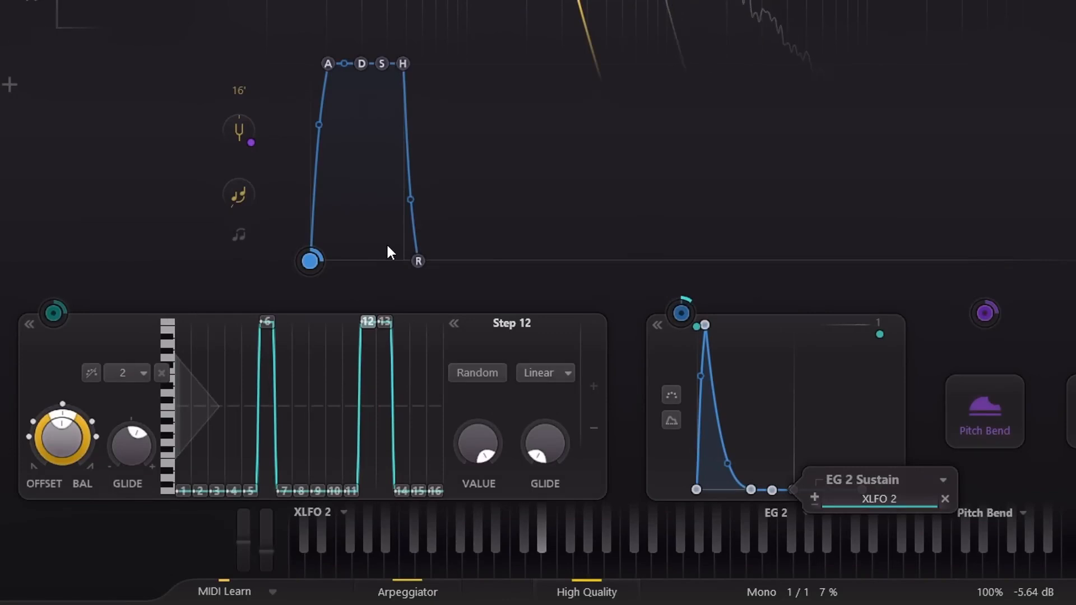
{"action": "left_click_drag", "start_coordinate": [217, 489], "coordinate": [234, 264]}
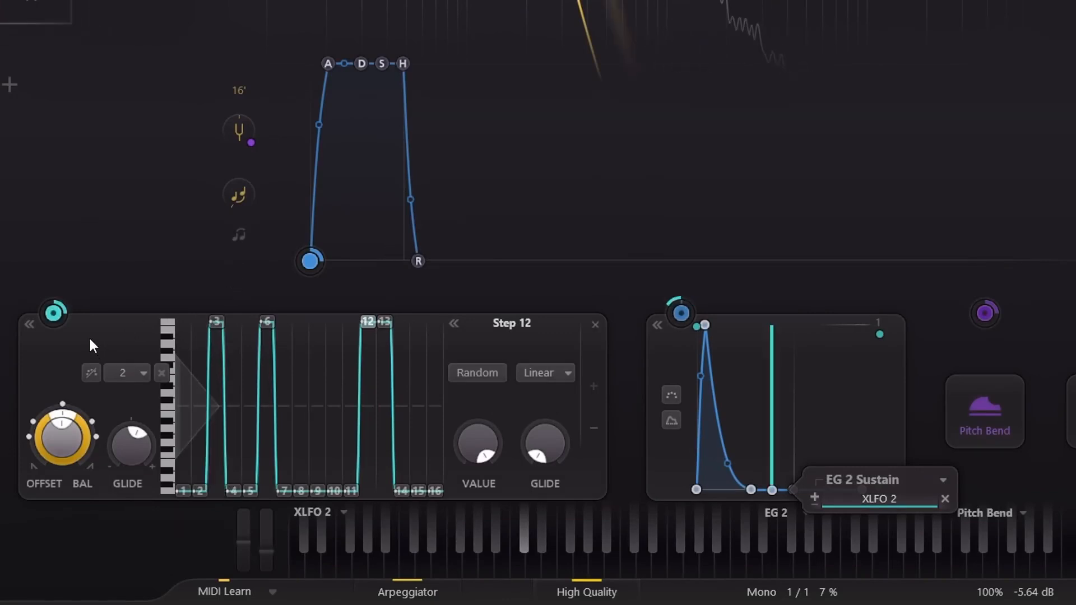
- Assign XLFO 2 to modulate the portamento and reduce that modulation's level
{"action": "left_click_drag", "start_coordinate": [53, 312], "coordinate": [239, 194]}
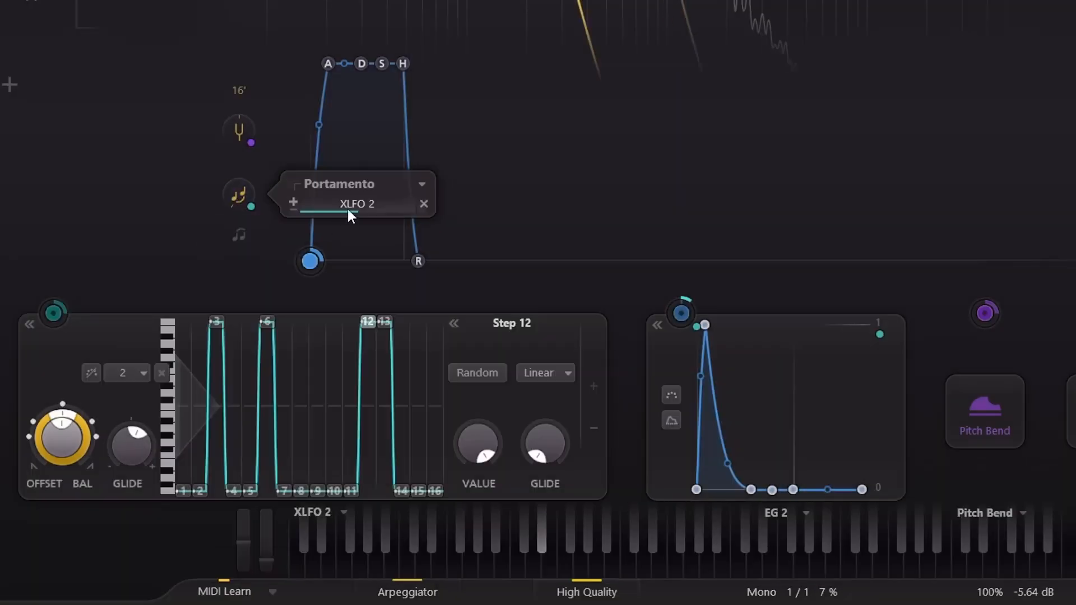
{"action": "left_click_drag", "start_coordinate": [354, 207], "coordinate": [245, 212]}
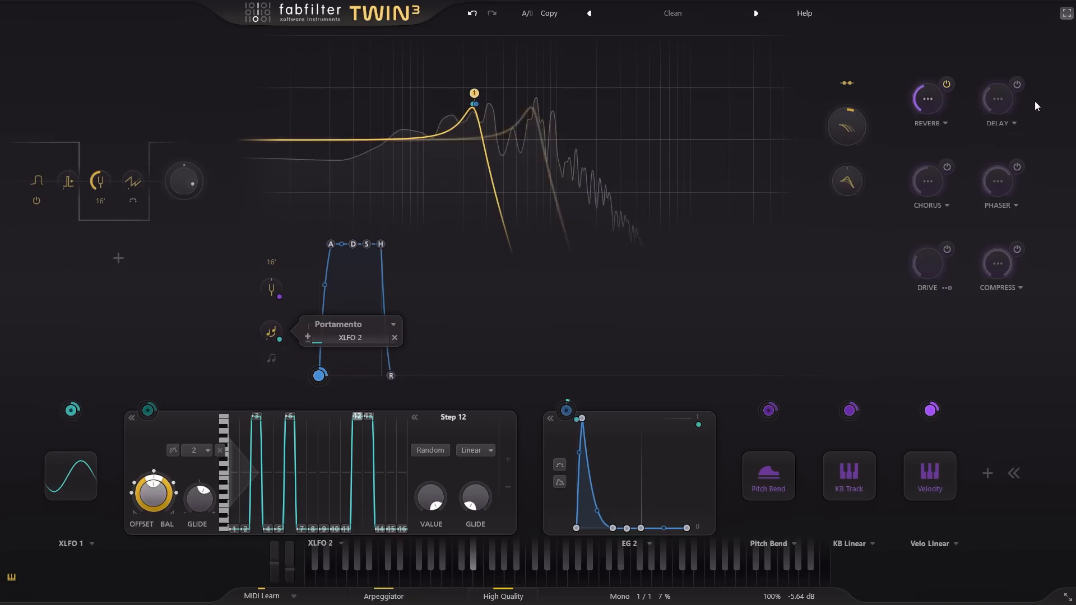
- Turn on the delay effect with its additional parameters shown and set its delay timing to Triplet
{"action": "left_click", "coordinate": [997, 101]}
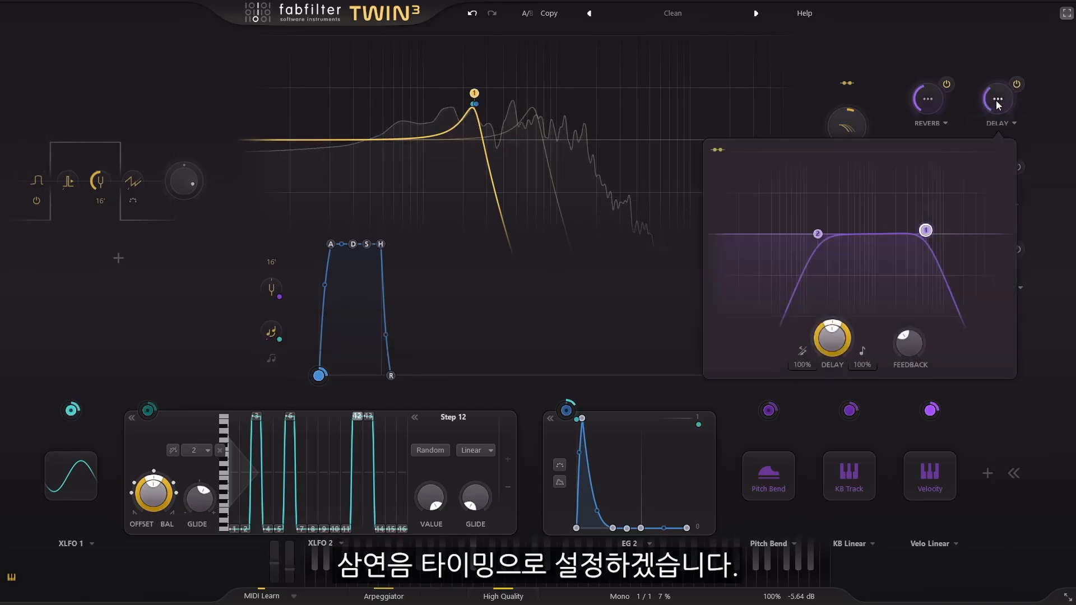
{"action": "left_click", "coordinate": [864, 351]}
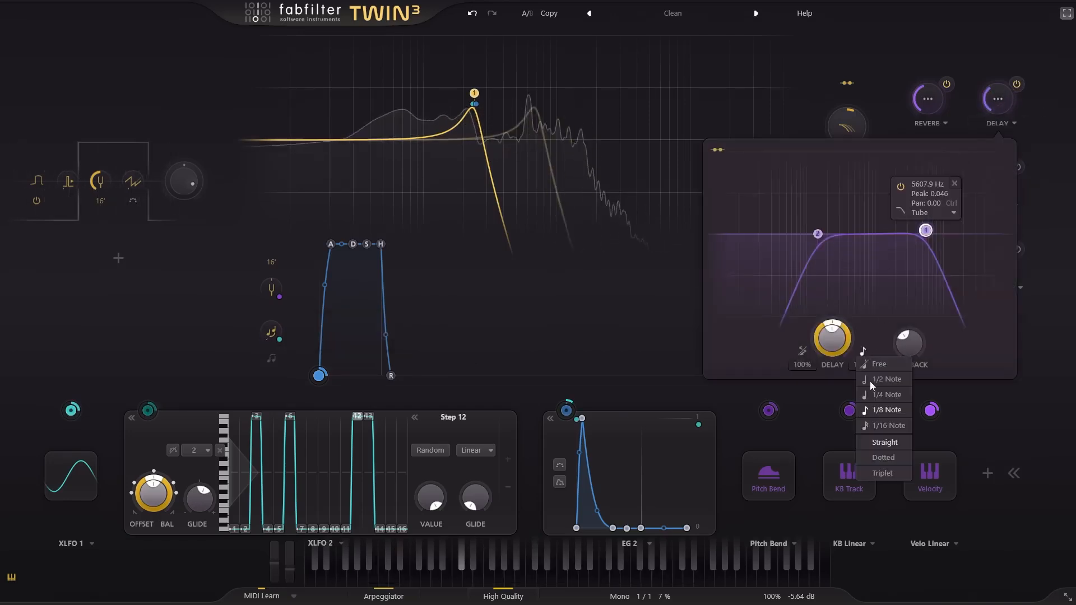
{"action": "left_click", "coordinate": [889, 474]}
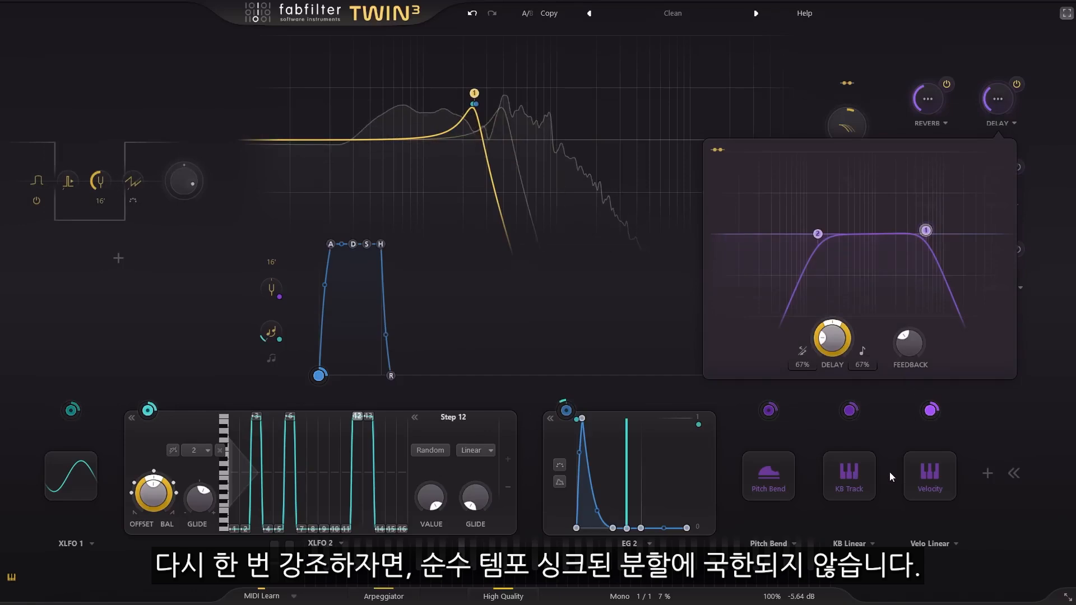
{"action": "mouse_move", "coordinate": [835, 338]}
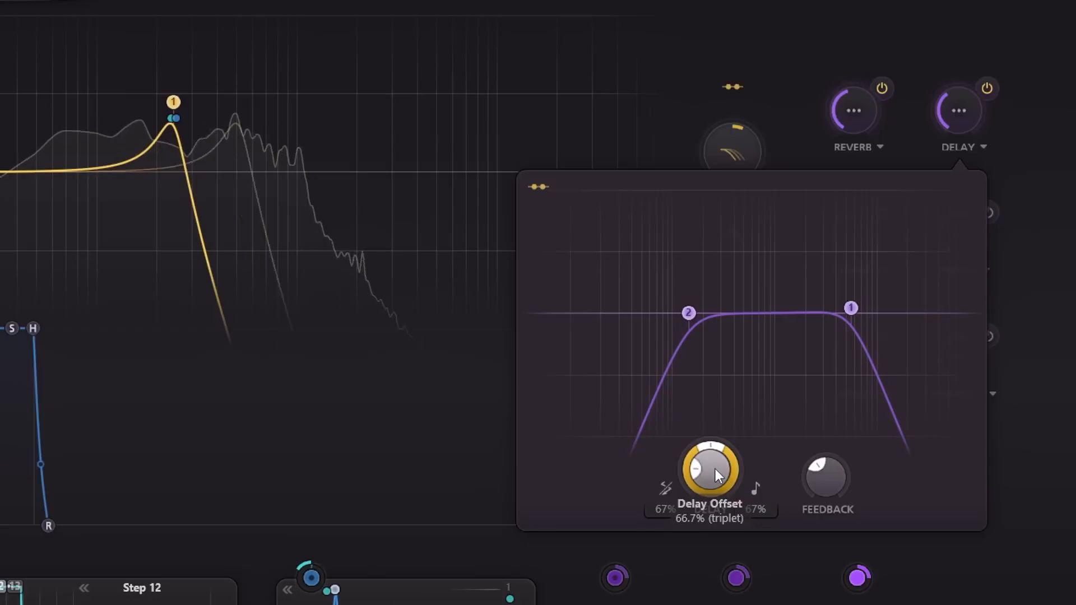
- Set the delay offset to 67.2% and its time pan to left 100% and right 101%, and show the ping pong modes
{"action": "left_click_drag", "start_coordinate": [714, 468], "coordinate": [714, 459]}
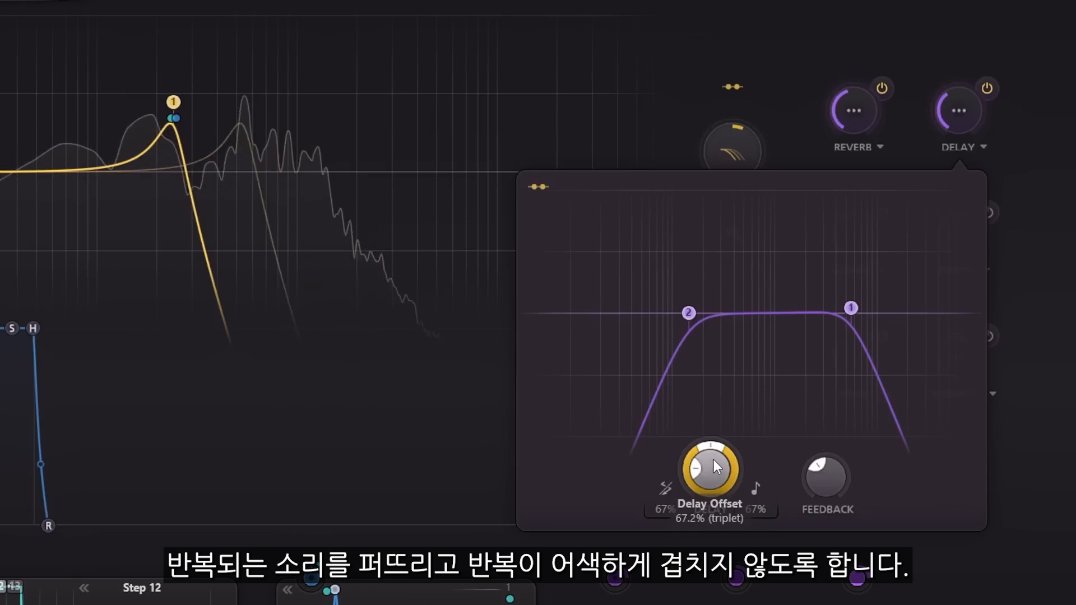
{"action": "mouse_move", "coordinate": [828, 483]}
{"action": "left_mouse_down"}
{"action": "mouse_move", "coordinate": [828, 463]}
{"action": "mouse_move", "coordinate": [826, 483]}
{"action": "left_mouse_up"}
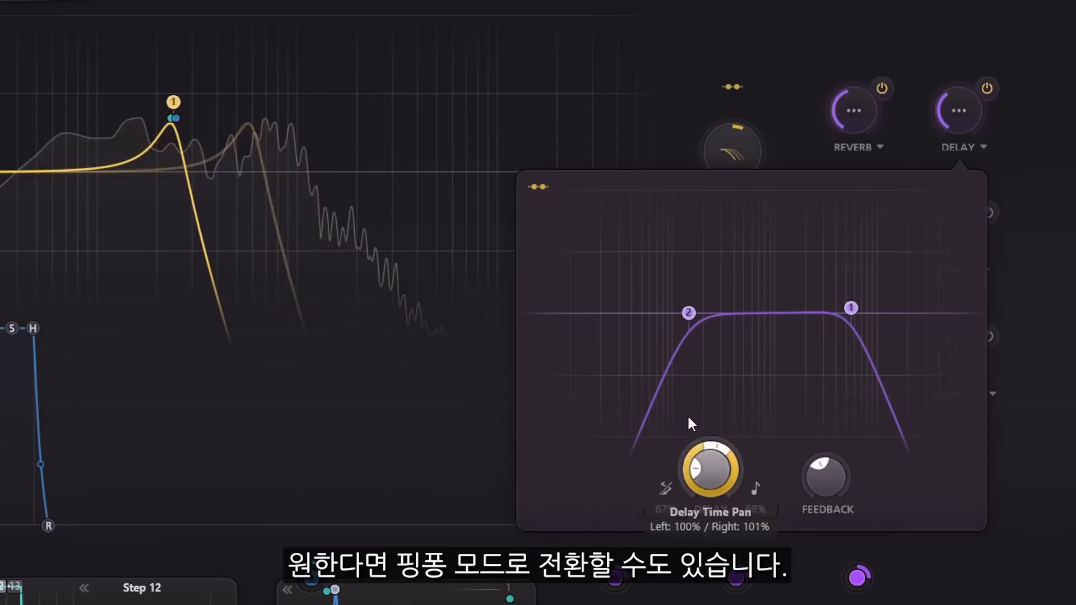
{"action": "left_click", "coordinate": [667, 488]}
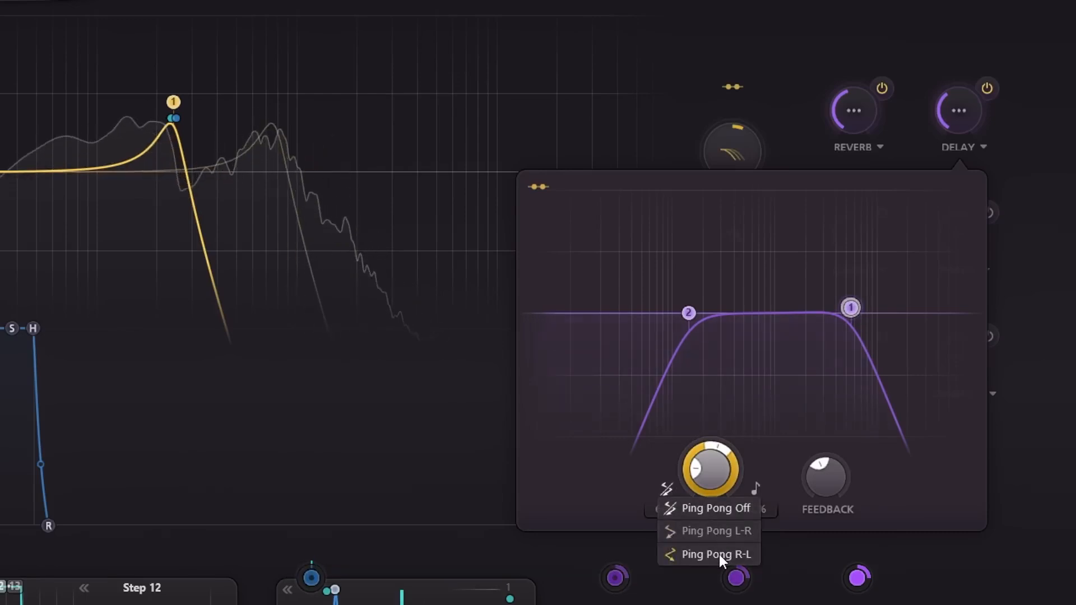
- Add two filters to the delay's feedback path: a dip at about 466 Hz and a narrow peak at about 1321 Hz
{"action": "double_click", "coordinate": [740, 341]}
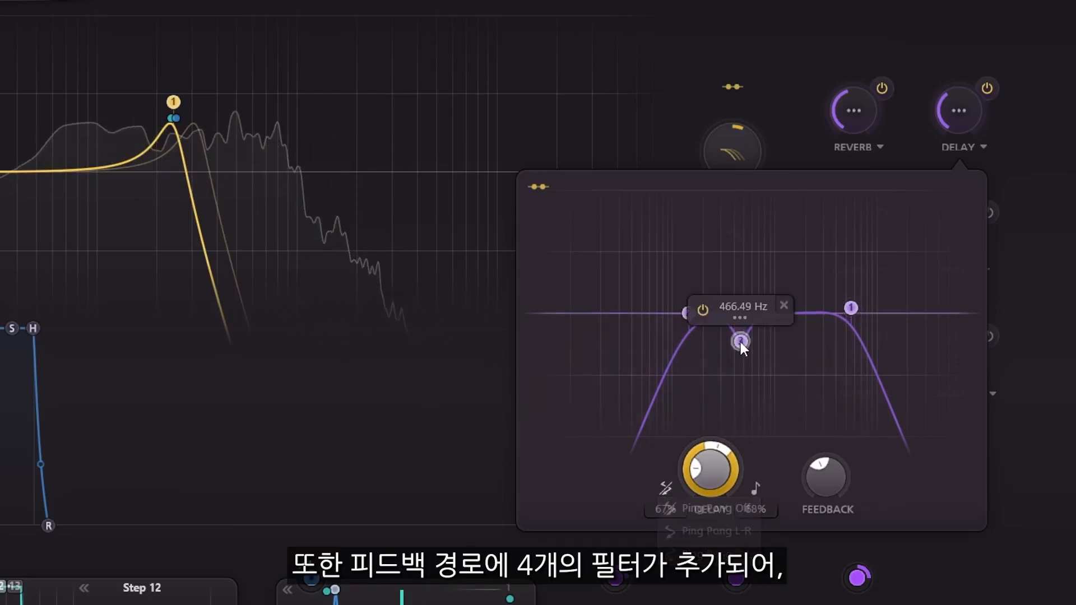
{"action": "double_click", "coordinate": [786, 282]}
{"action": "scroll", "coordinate": [788, 282], "scroll_direction": "up", "scroll_amount": 3}
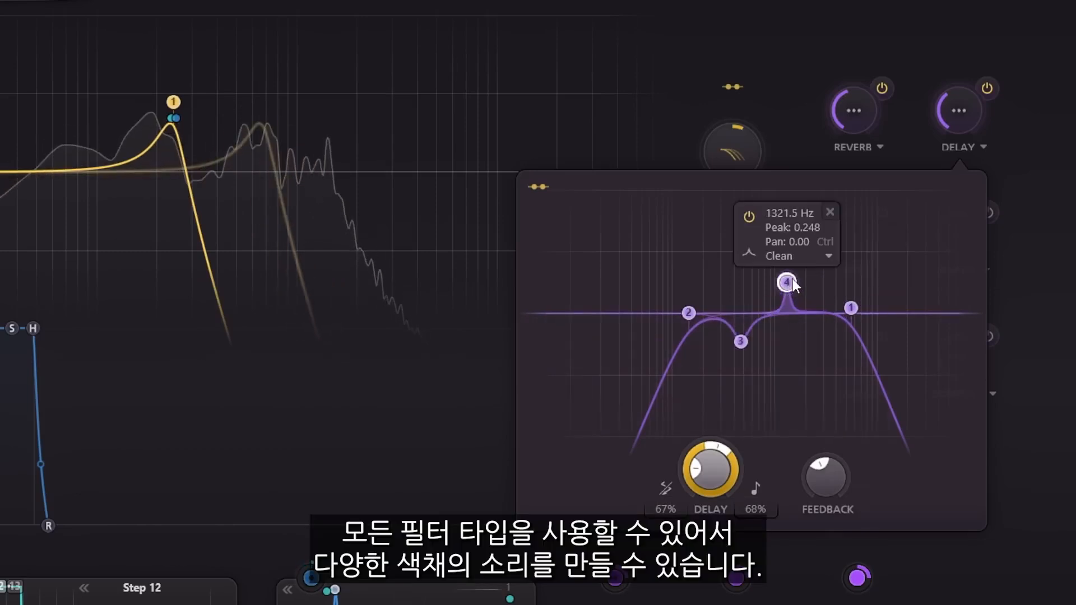
- Change delay filter 4 to the Tube style, and lower its peak and the delay feedback slightly
{"action": "left_click", "coordinate": [787, 257]}
{"action": "left_click", "coordinate": [793, 339]}
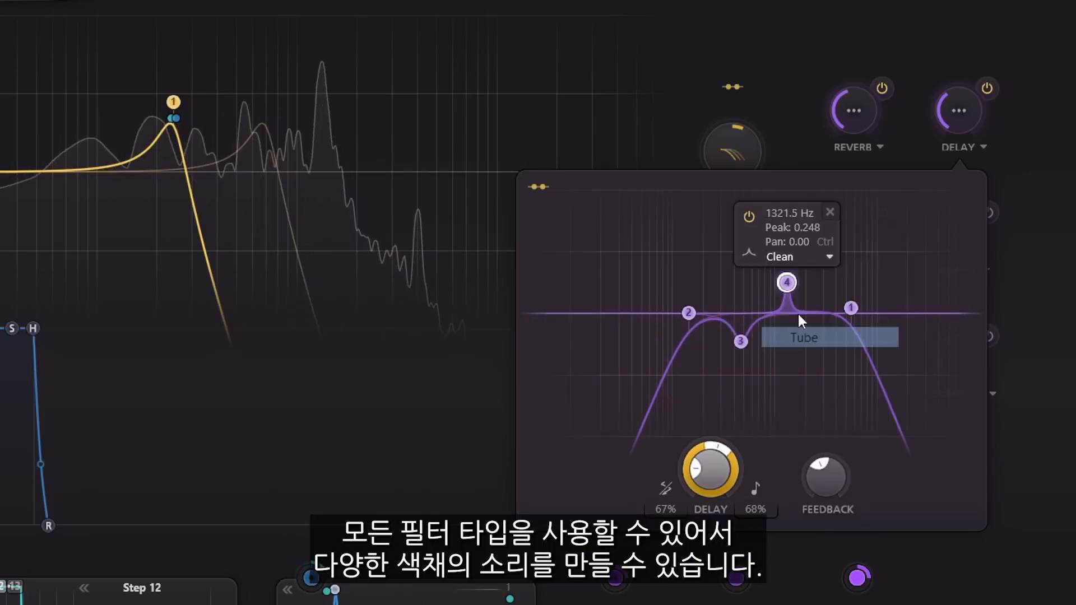
{"action": "left_click_drag", "start_coordinate": [786, 294], "coordinate": [783, 301]}
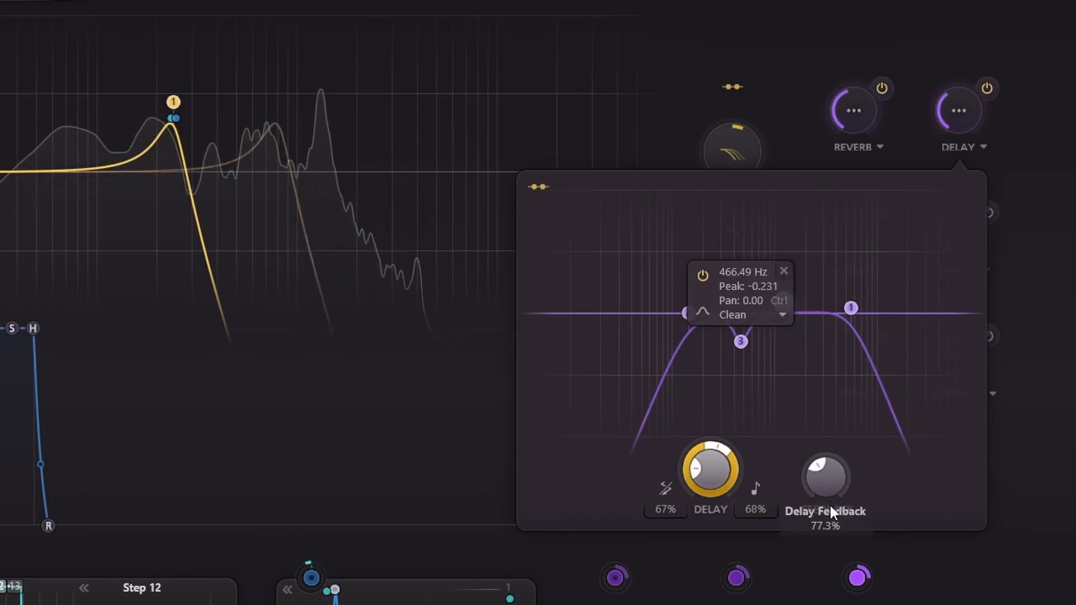
{"action": "left_click_drag", "start_coordinate": [829, 503], "coordinate": [829, 525]}
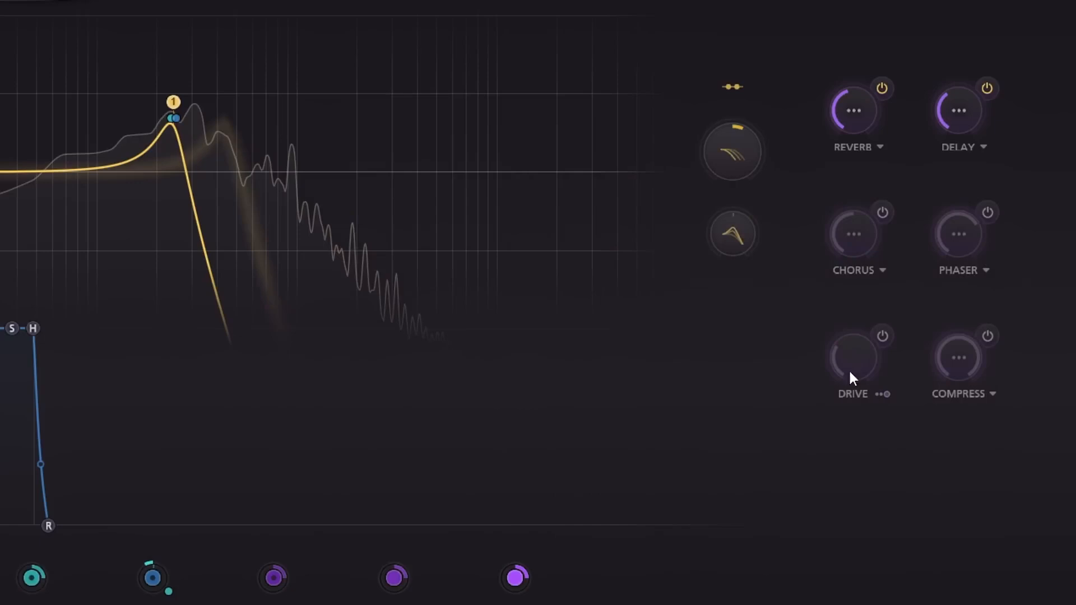
- Turn on the drive effect, sweeping its amount up to about 82% and back down to 37.6%
{"action": "left_click", "coordinate": [882, 335]}
{"action": "left_click_drag", "start_coordinate": [861, 363], "coordinate": [836, 221]}
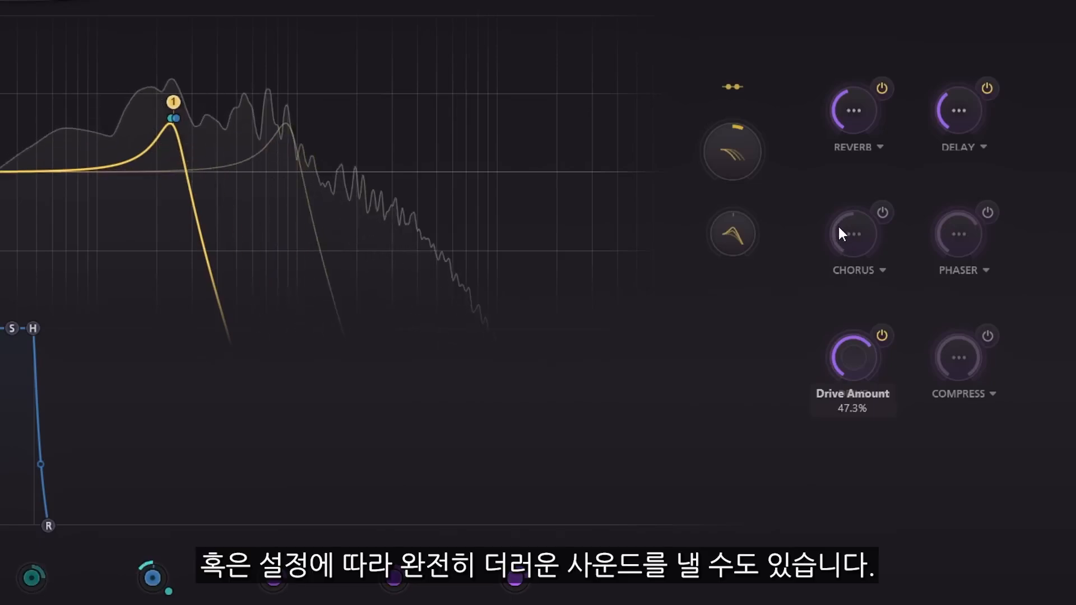
{"action": "left_click_drag", "start_coordinate": [834, 170], "coordinate": [831, 143]}
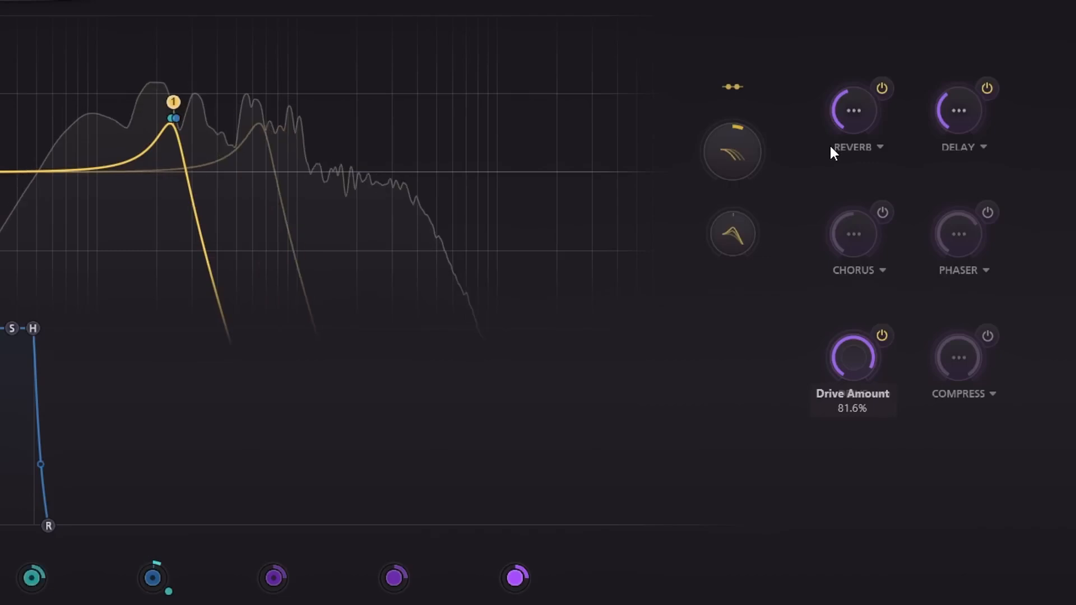
{"action": "left_click_drag", "start_coordinate": [833, 172], "coordinate": [832, 279]}
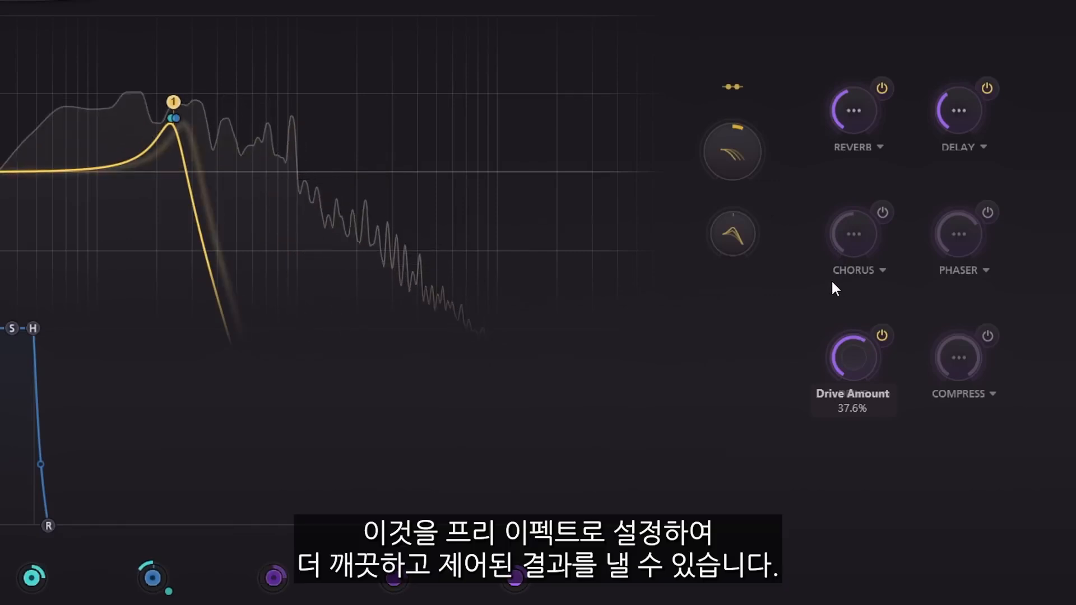
- Try the drive in Pre FX position with a raised amount, and return it to Post FX
{"action": "left_click", "coordinate": [881, 396]}
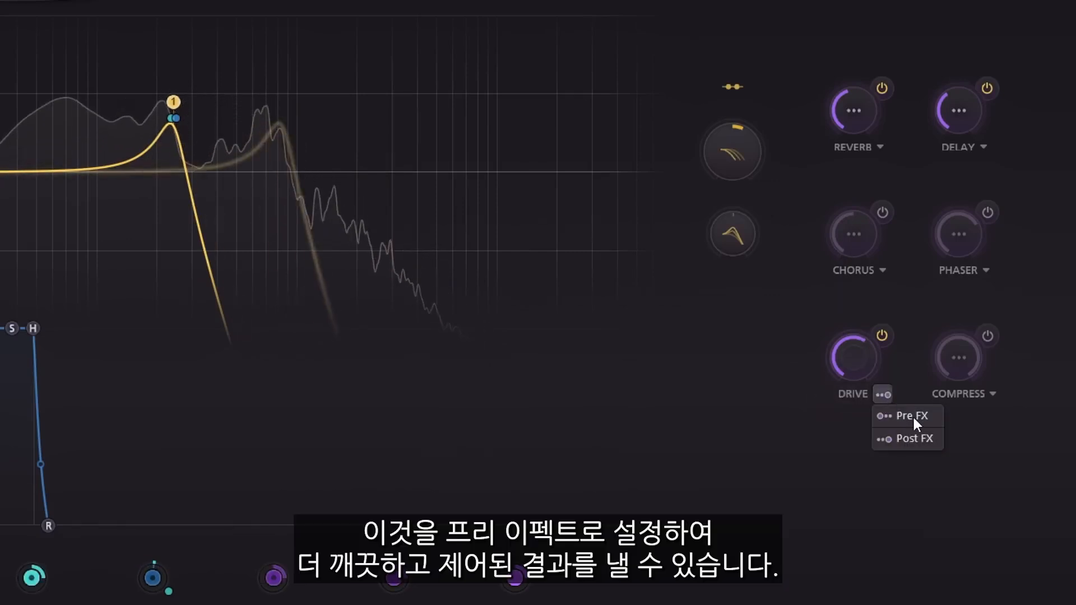
{"action": "left_click", "coordinate": [913, 418]}
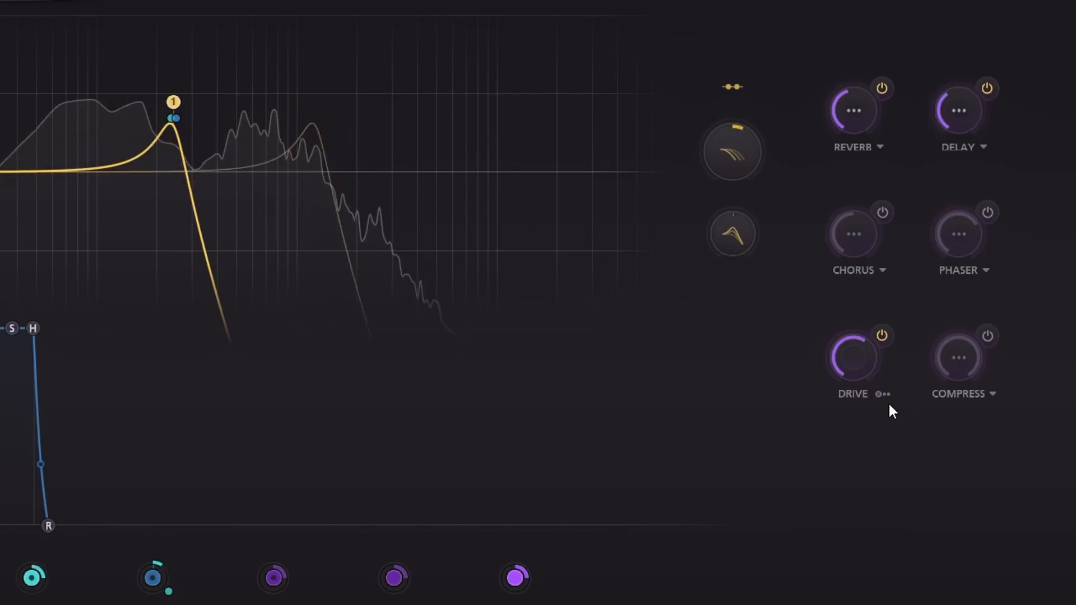
{"action": "mouse_move", "coordinate": [858, 338]}
{"action": "left_mouse_down"}
{"action": "mouse_move", "coordinate": [859, 324]}
{"action": "mouse_move", "coordinate": [861, 337]}
{"action": "left_mouse_up"}
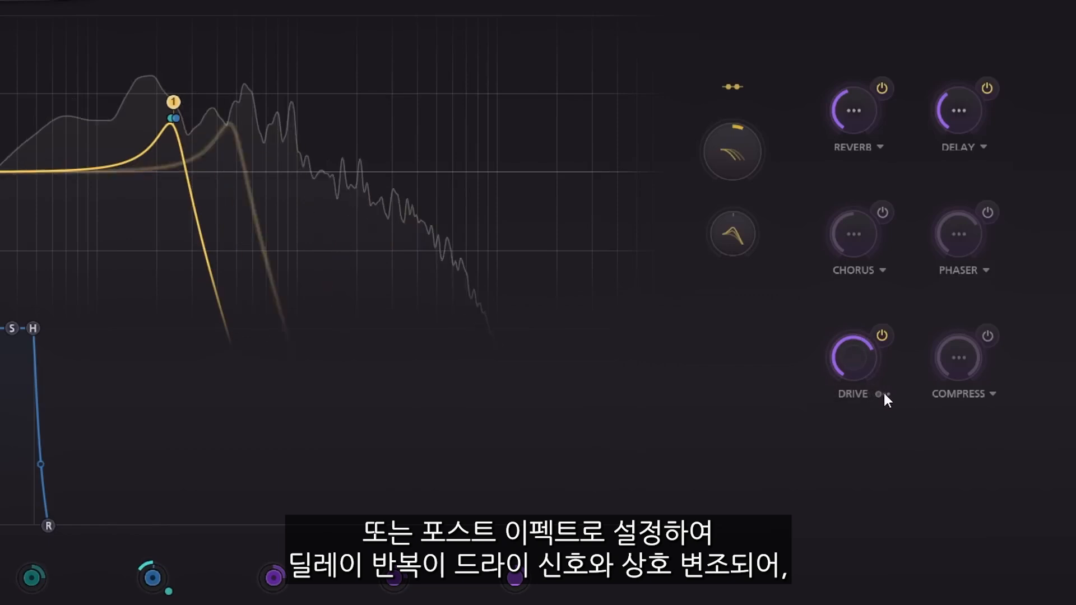
{"action": "left_click", "coordinate": [883, 394]}
{"action": "left_click", "coordinate": [901, 438]}
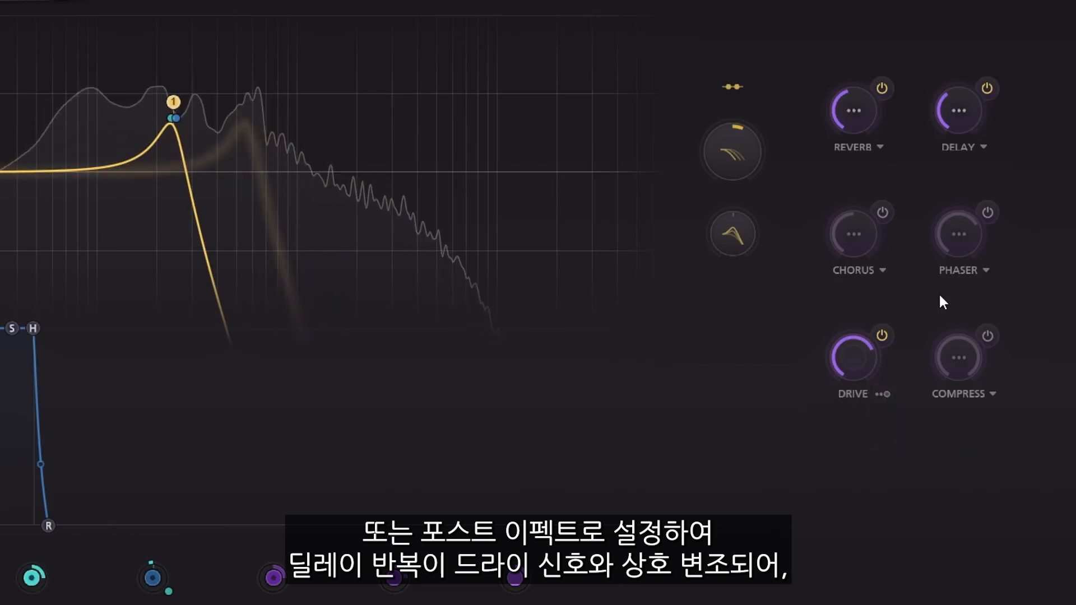
- Set the delay amount to about 20.7% and readjust the drive amount
{"action": "mouse_move", "coordinate": [956, 105]}
{"action": "left_click_drag", "start_coordinate": [956, 106], "coordinate": [956, 96]}
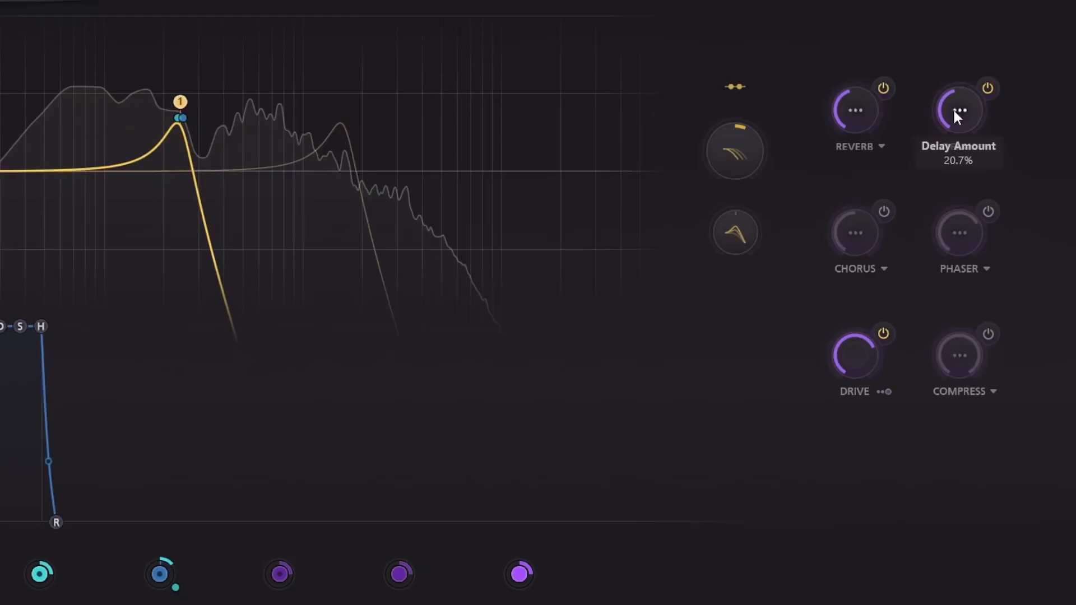
{"action": "mouse_move", "coordinate": [877, 334]}
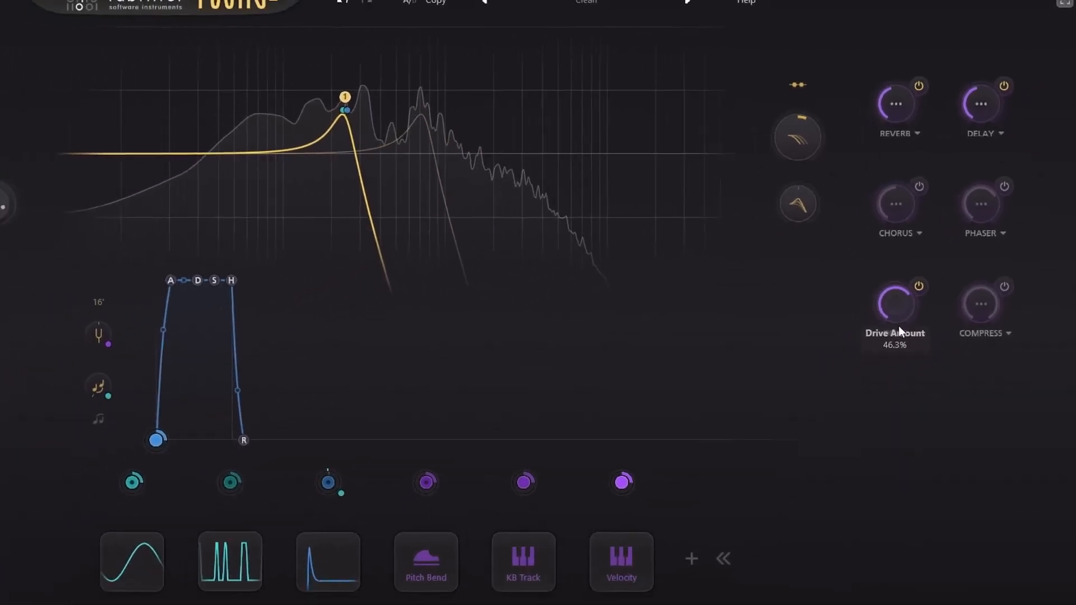
{"action": "mouse_move", "coordinate": [917, 309]}
{"action": "left_mouse_down"}
{"action": "mouse_move", "coordinate": [916, 333]}
{"action": "mouse_move", "coordinate": [929, 314]}
{"action": "left_mouse_up"}
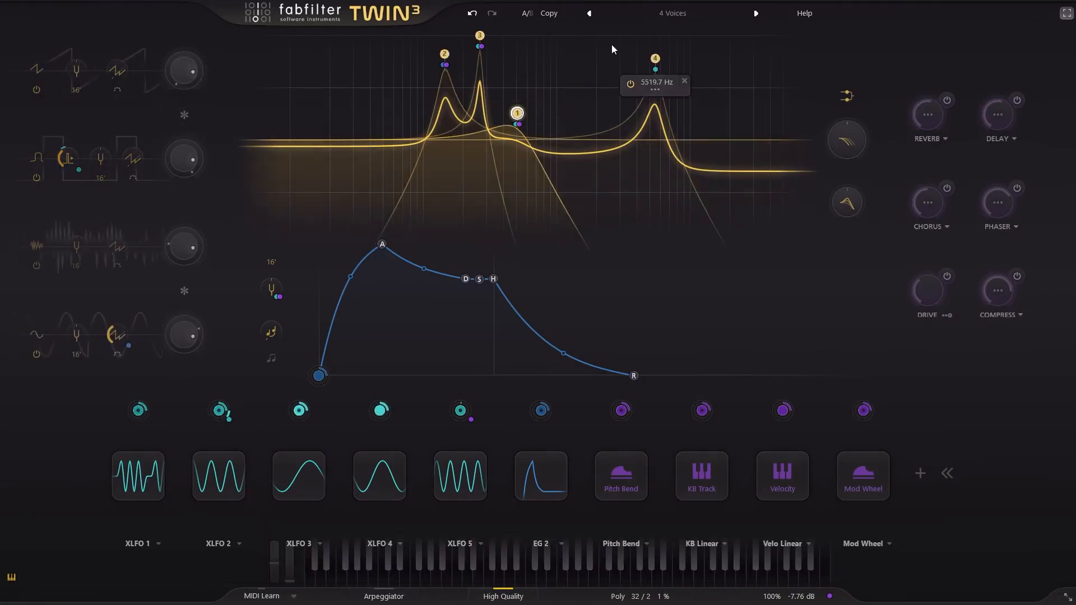
- Check the Per Oscillator filter routing and audition oscillators 1 to 4 one at a time, finishing with all four on
{"action": "left_click", "coordinate": [847, 96]}
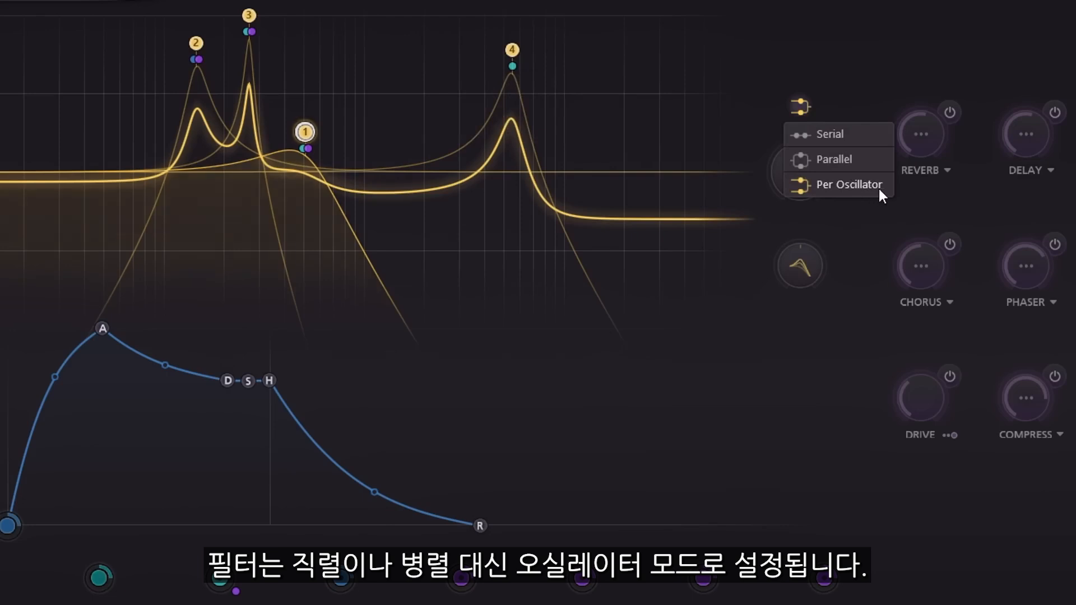
{"action": "left_click", "coordinate": [860, 241]}
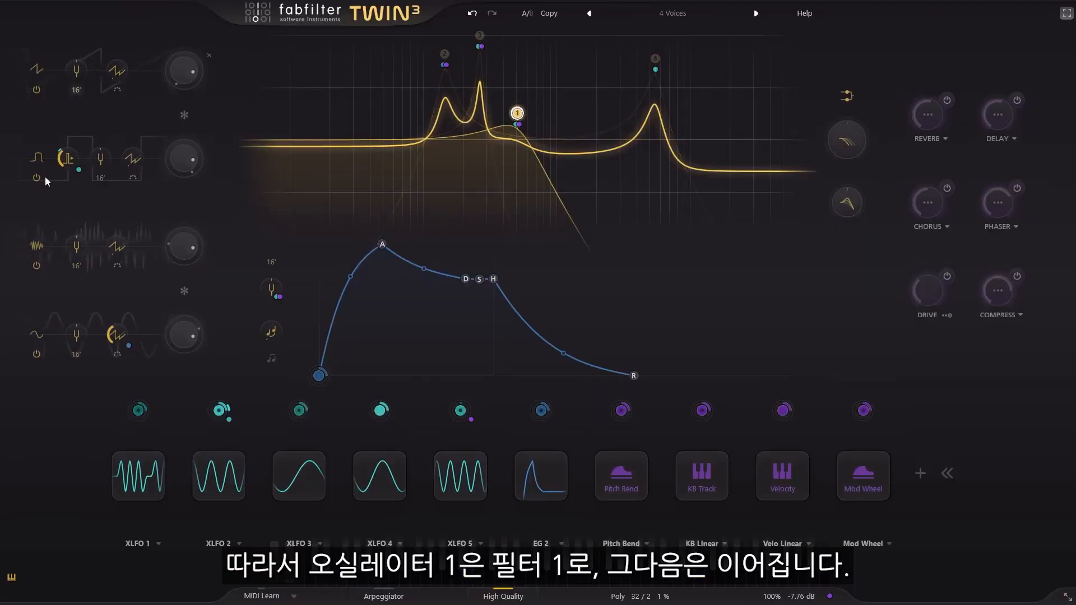
{"action": "left_click", "coordinate": [37, 265]}
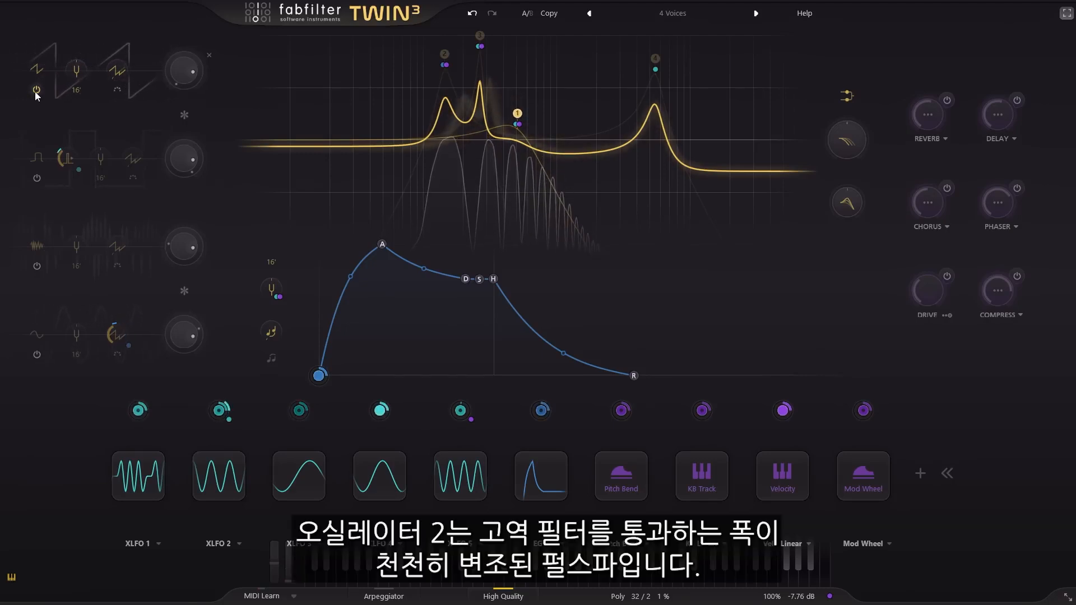
{"action": "left_click", "coordinate": [36, 178]}
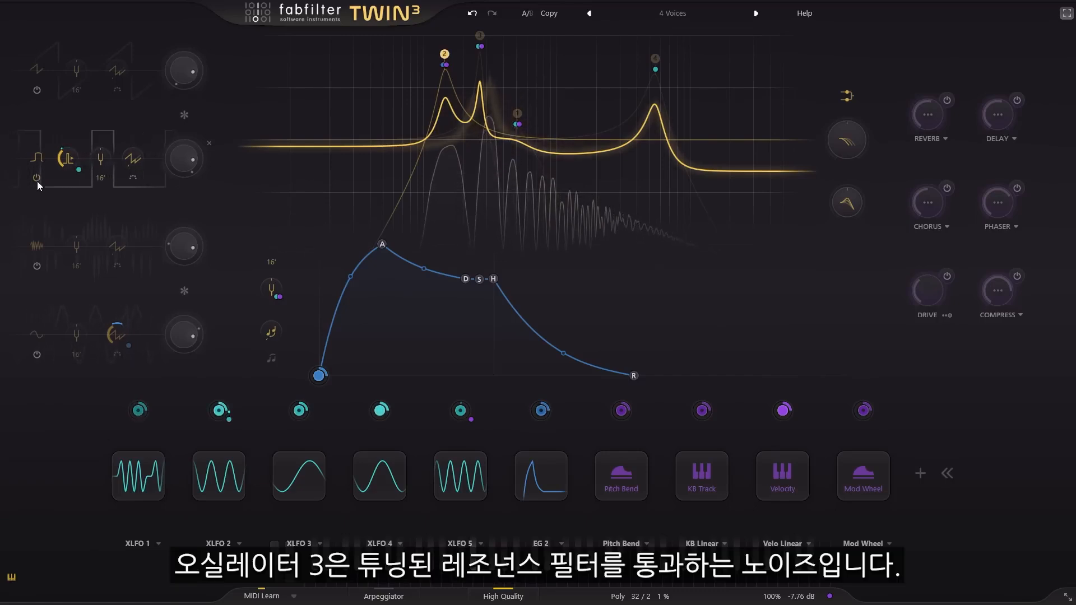
{"action": "left_click", "coordinate": [35, 268]}
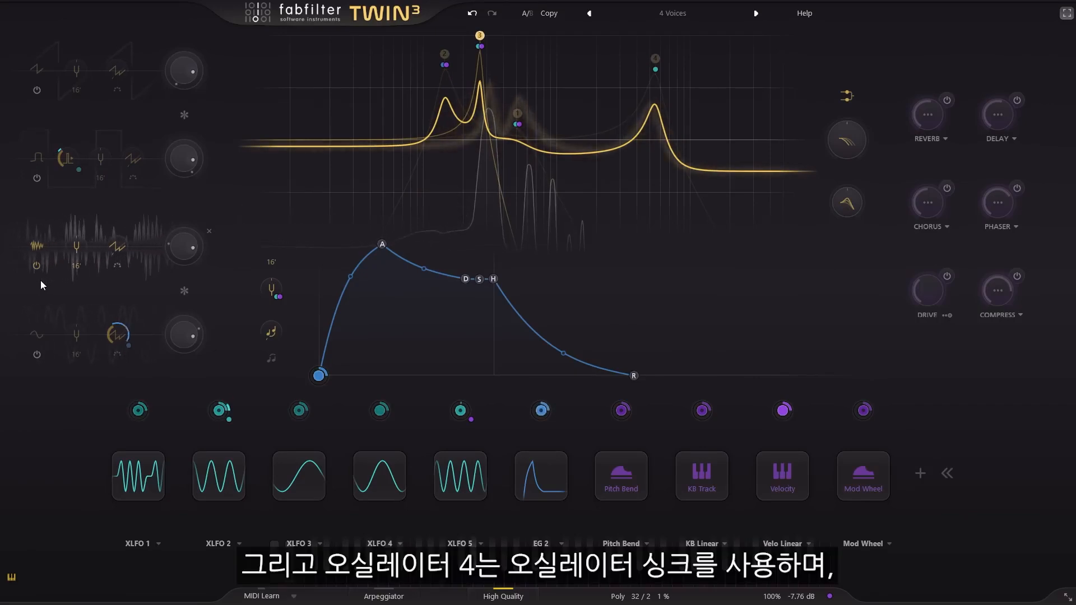
{"action": "left_click", "coordinate": [35, 266]}
{"action": "left_click", "coordinate": [37, 354]}
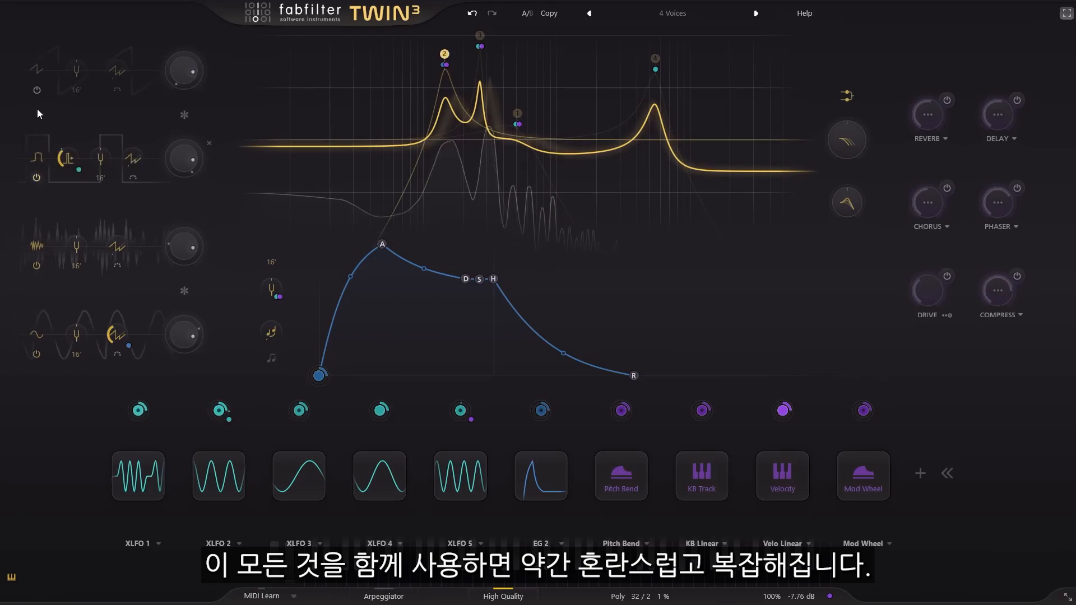
{"action": "left_click", "coordinate": [37, 91]}
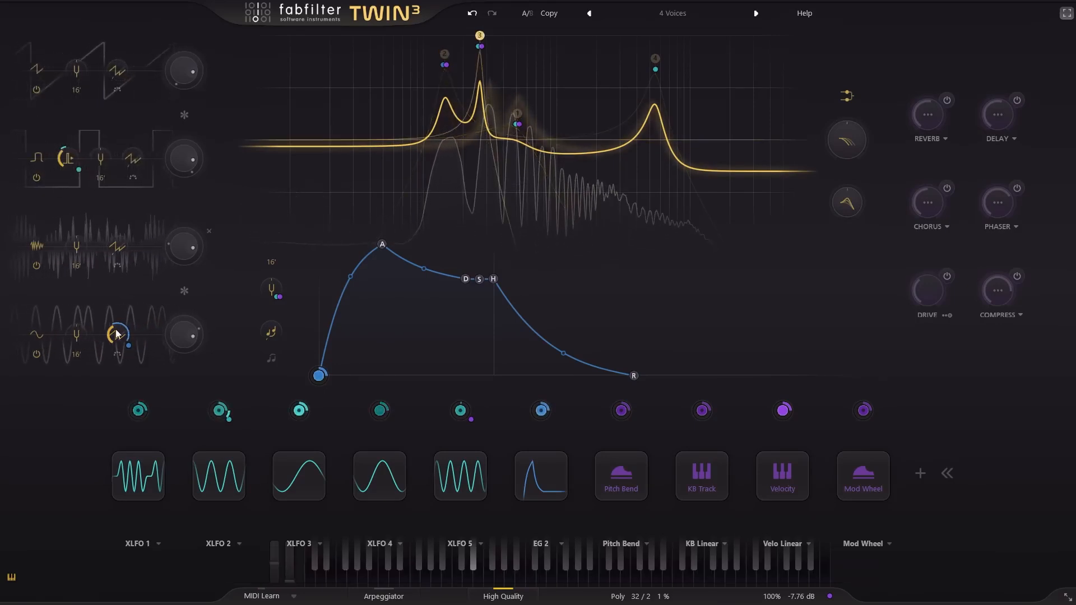
- Switch the voice mode from Poly to Per Oscillator
{"action": "left_click", "coordinate": [635, 602]}
{"action": "left_click", "coordinate": [625, 516]}
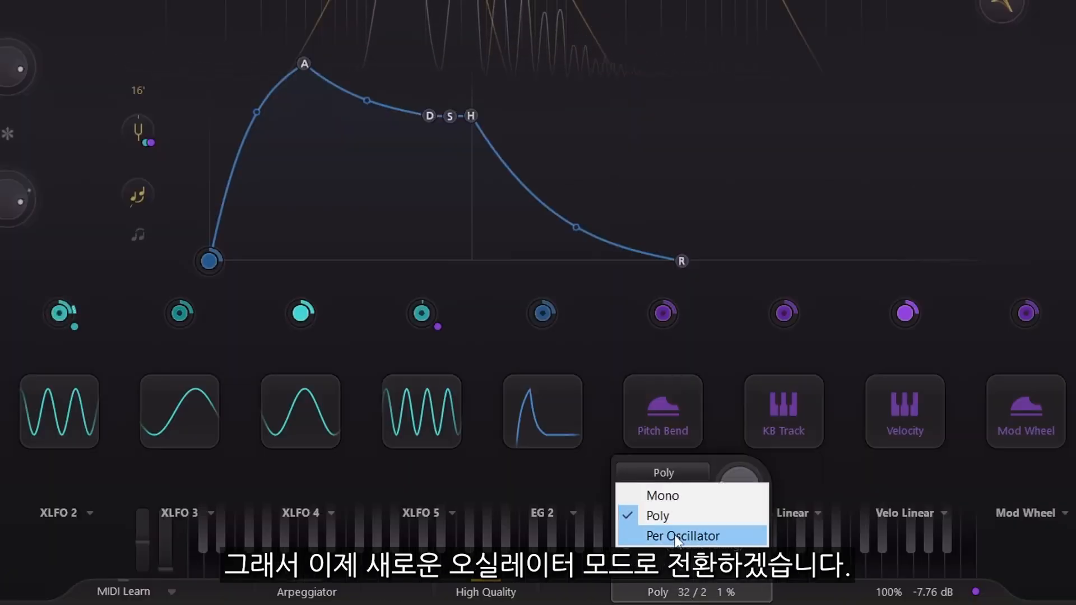
{"action": "left_click", "coordinate": [710, 539]}
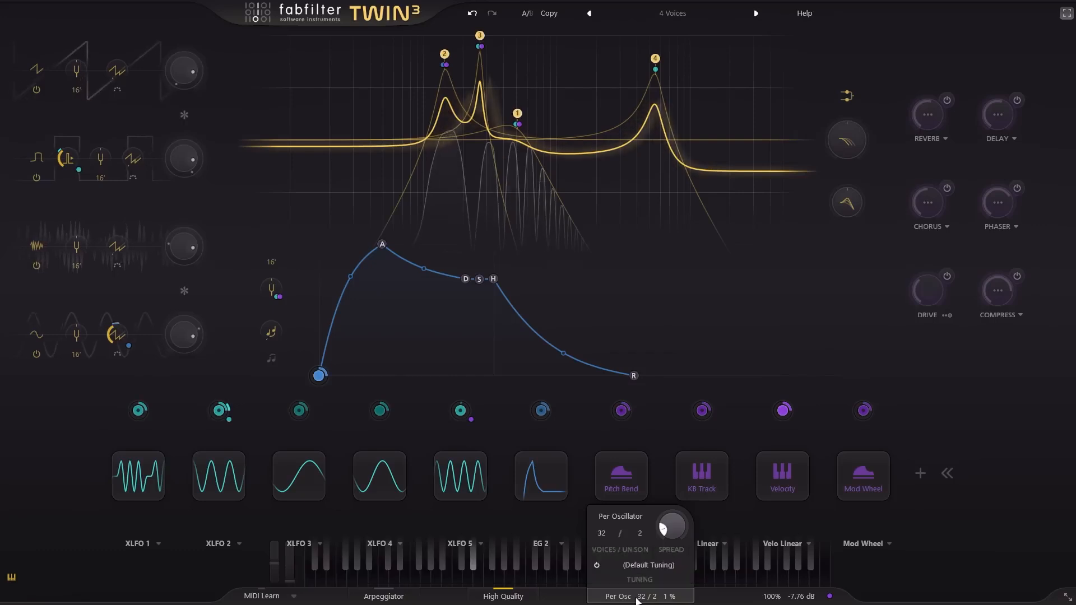
{"action": "left_click", "coordinate": [637, 601]}
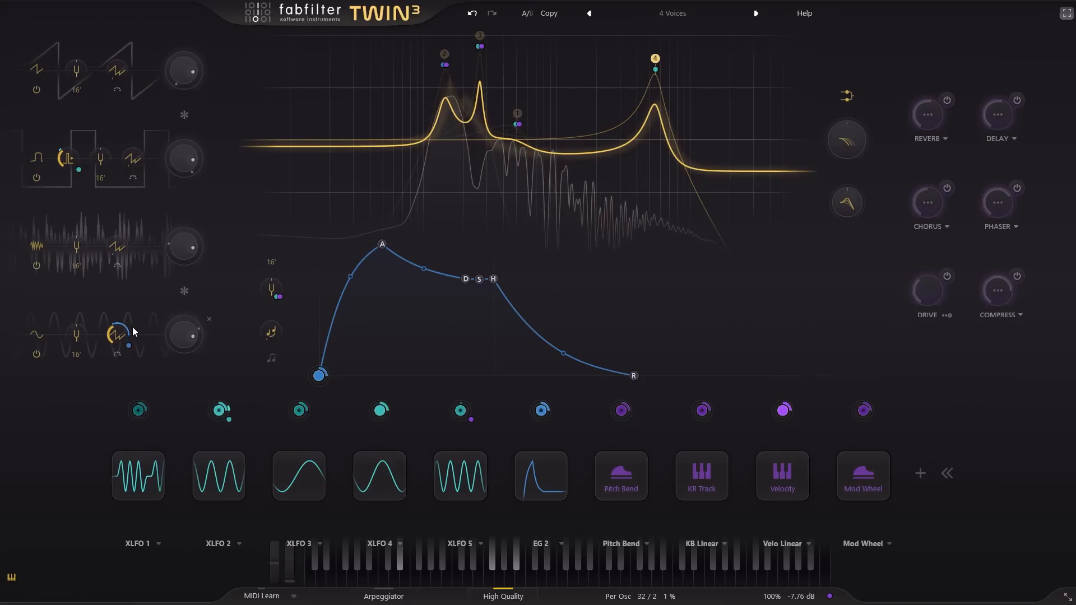
- Turn on the delay and reverb effects and set the reverb amount to 100%
{"action": "left_click", "coordinate": [1017, 102]}
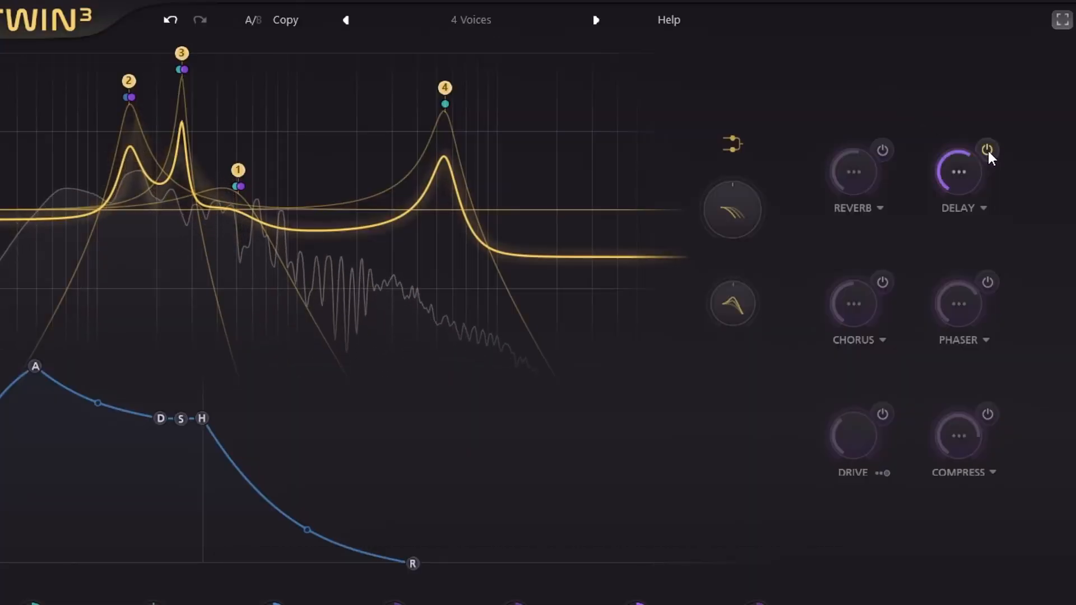
{"action": "left_click", "coordinate": [882, 152]}
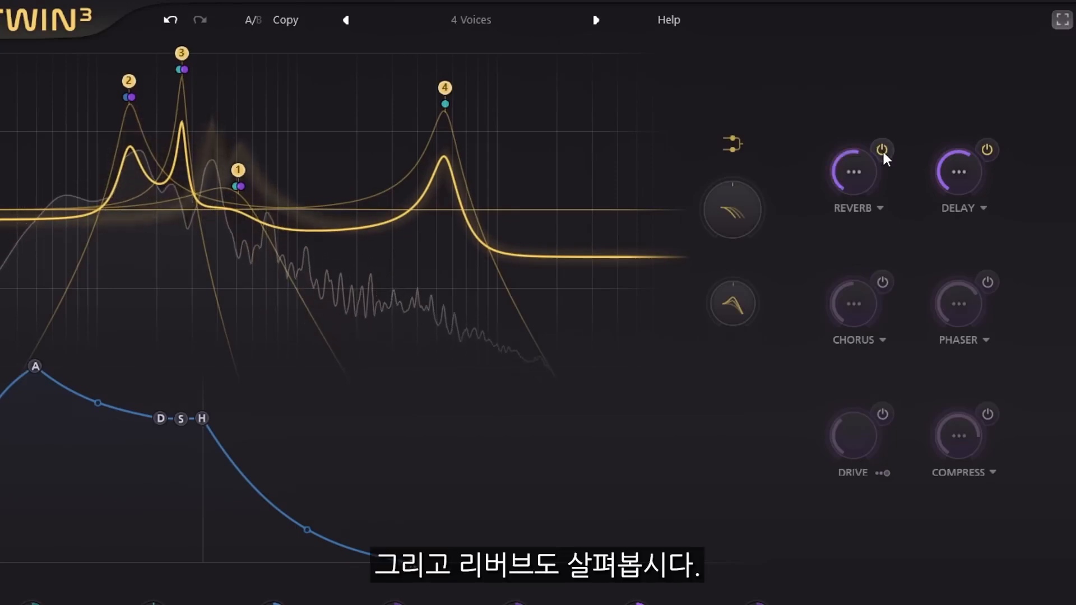
{"action": "mouse_move", "coordinate": [855, 169]}
{"action": "left_click_drag", "start_coordinate": [855, 169], "coordinate": [860, 19]}
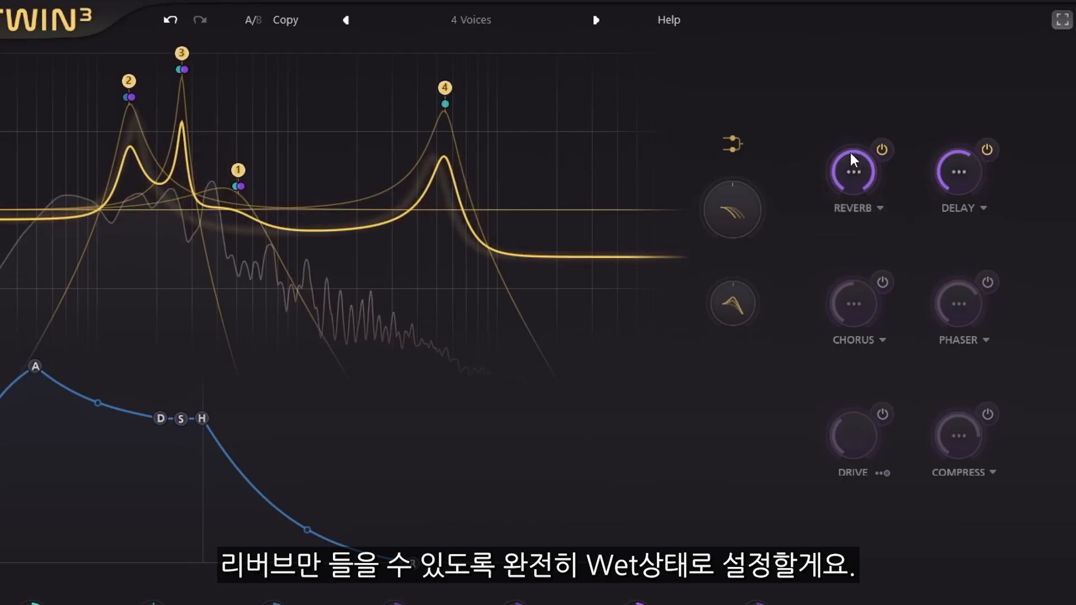
- Set the reverb time to its maximum and the reverb brightness to 0%
{"action": "mouse_move", "coordinate": [854, 174]}
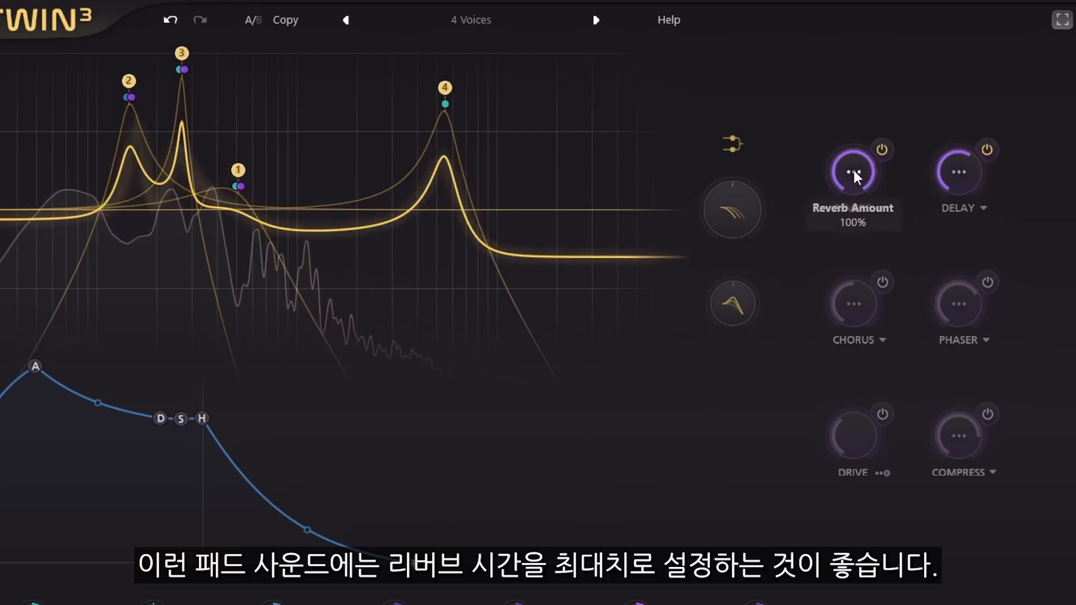
{"action": "left_click", "coordinate": [853, 172]}
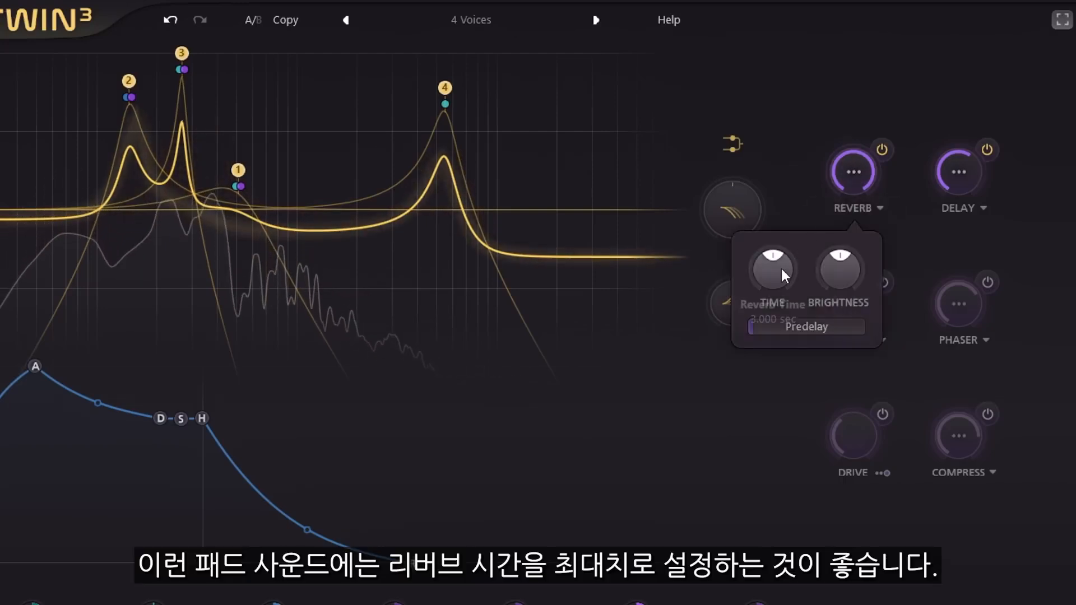
{"action": "left_click_drag", "start_coordinate": [773, 275], "coordinate": [775, 31]}
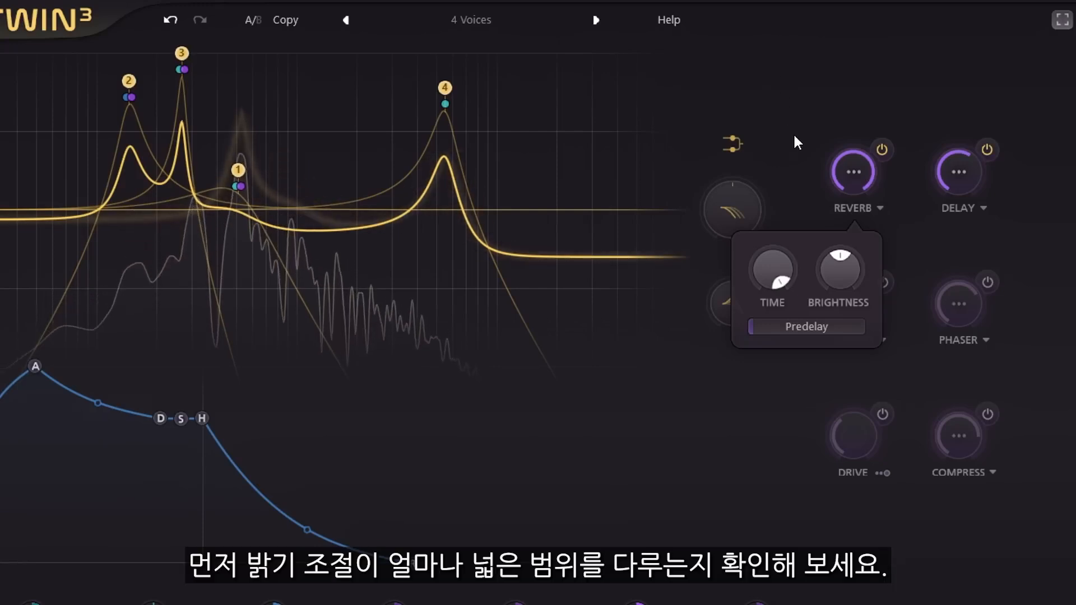
{"action": "mouse_move", "coordinate": [842, 278]}
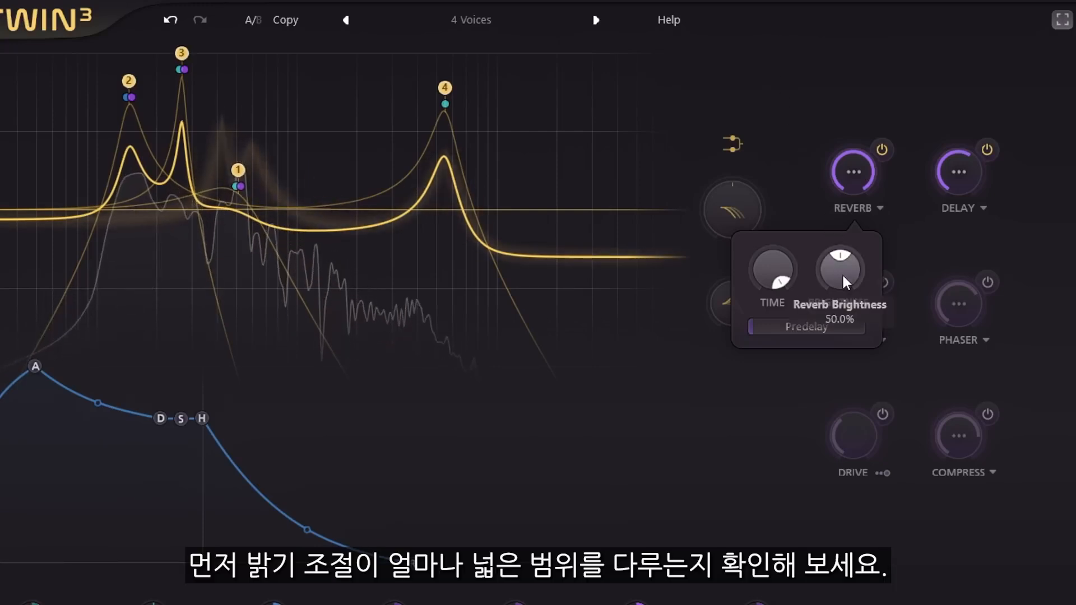
{"action": "left_click_drag", "start_coordinate": [843, 278], "coordinate": [839, 439]}
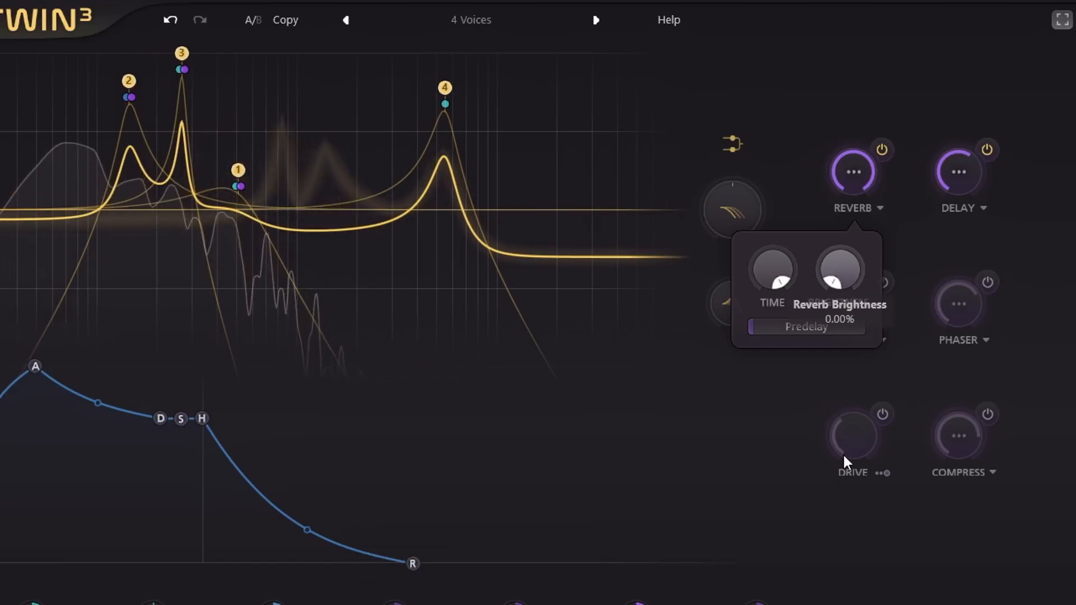
- Raise the reverb brightness, return it to its centre, and modulate it with XLFO 4 at a level of about 0.464
{"action": "left_click_drag", "start_coordinate": [843, 454], "coordinate": [846, 160]}
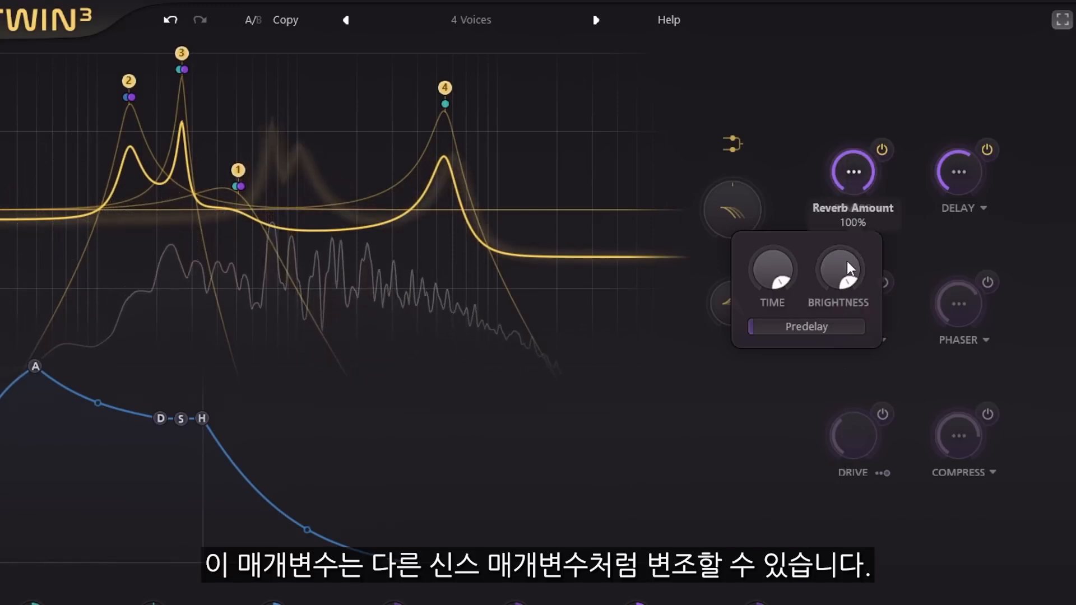
{"action": "mouse_move", "coordinate": [841, 265]}
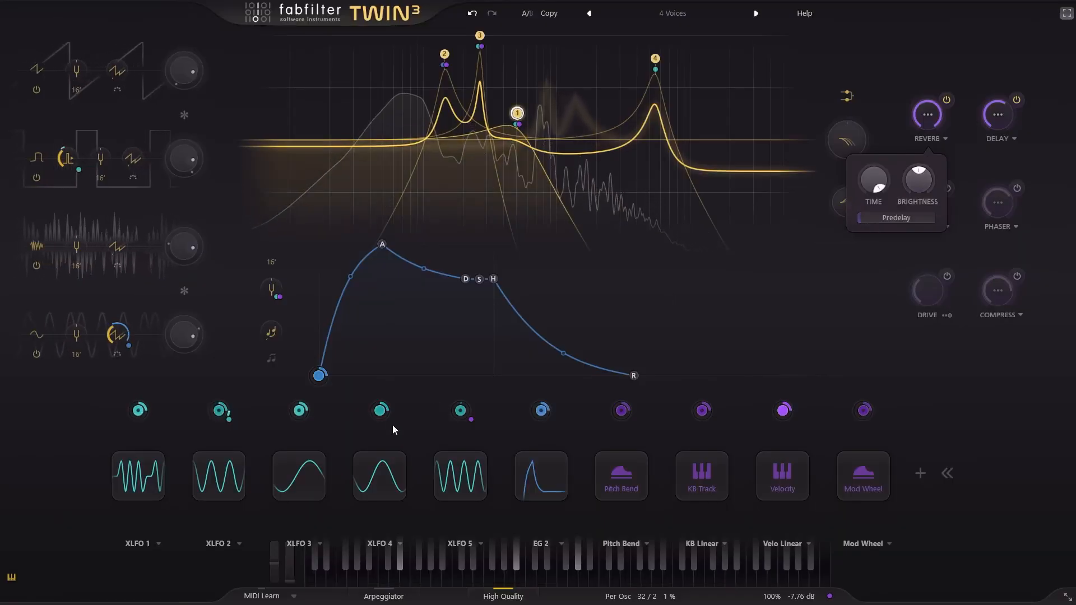
{"action": "left_click_drag", "start_coordinate": [380, 411], "coordinate": [495, 416]}
{"action": "left_click_drag", "start_coordinate": [887, 234], "coordinate": [983, 192]}
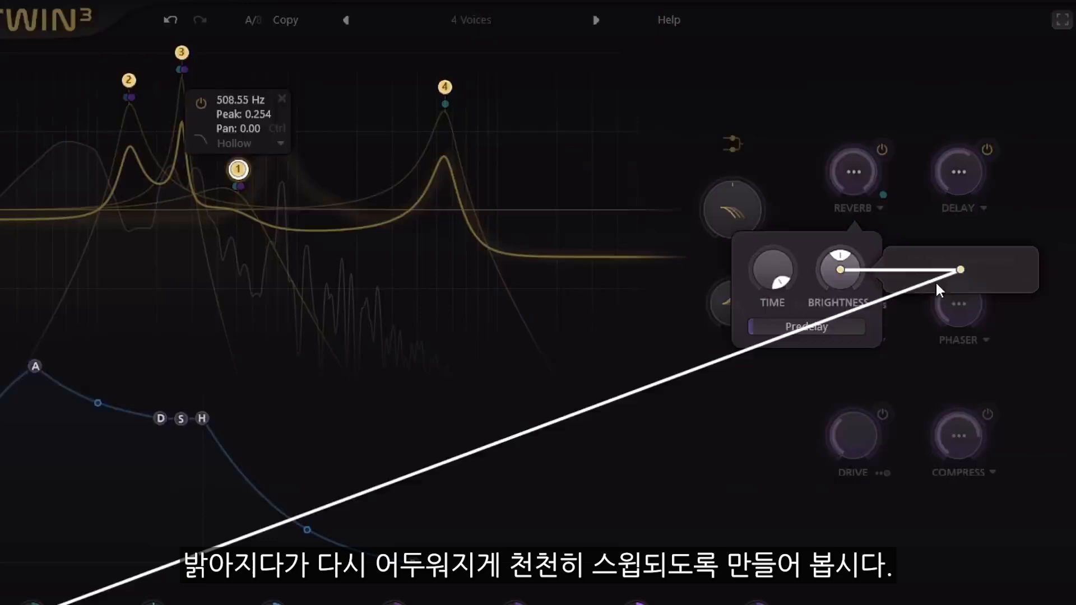
{"action": "left_click_drag", "start_coordinate": [937, 285], "coordinate": [953, 283]}
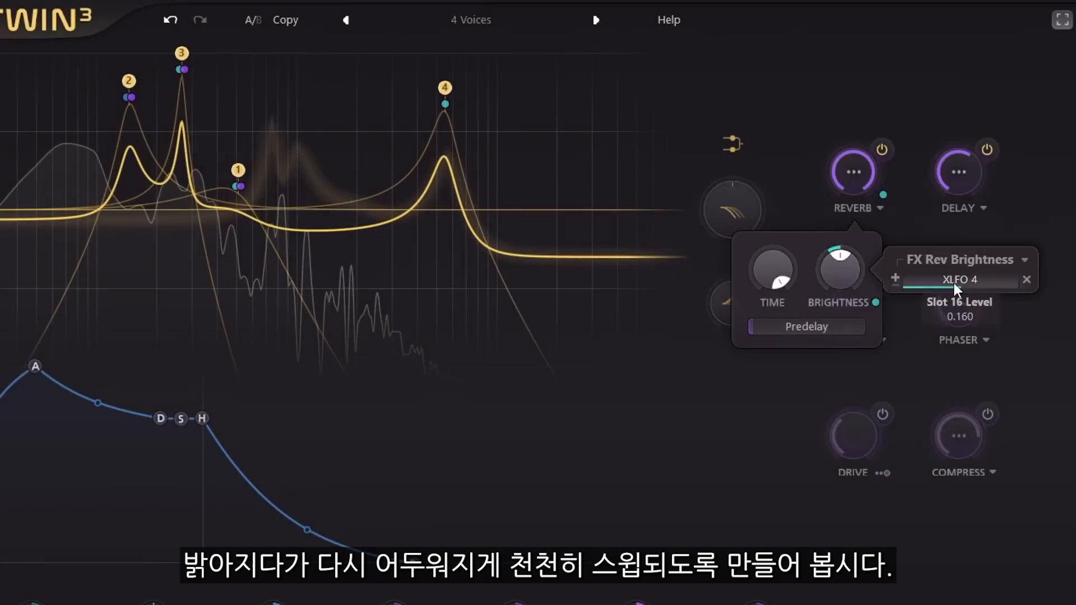
{"action": "scroll", "coordinate": [951, 282], "scroll_direction": "up", "scroll_amount": 5}
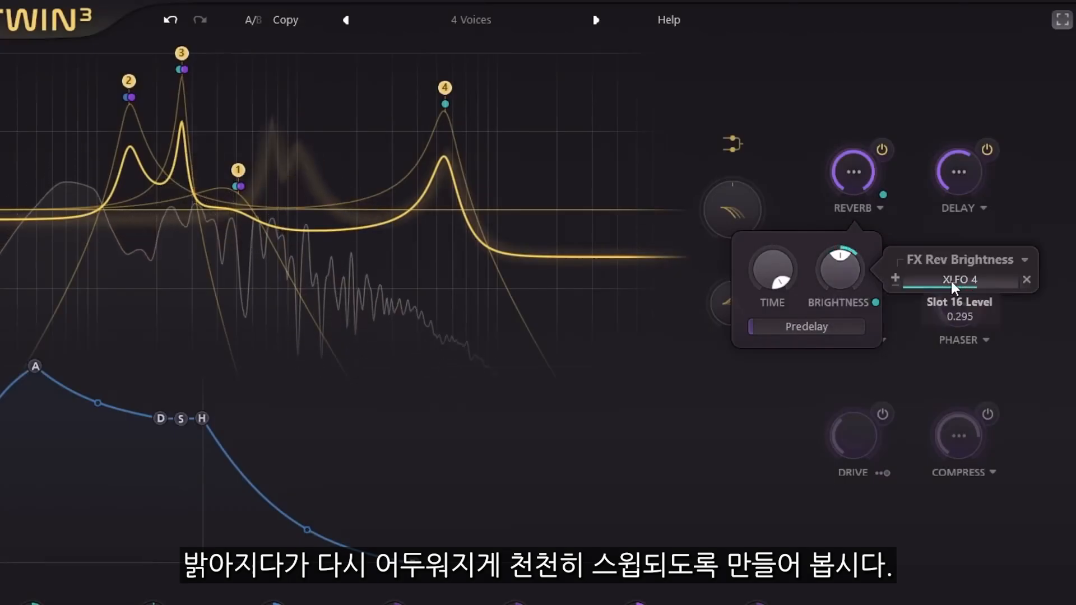
{"action": "scroll", "coordinate": [950, 282], "scroll_direction": "up", "scroll_amount": 6}
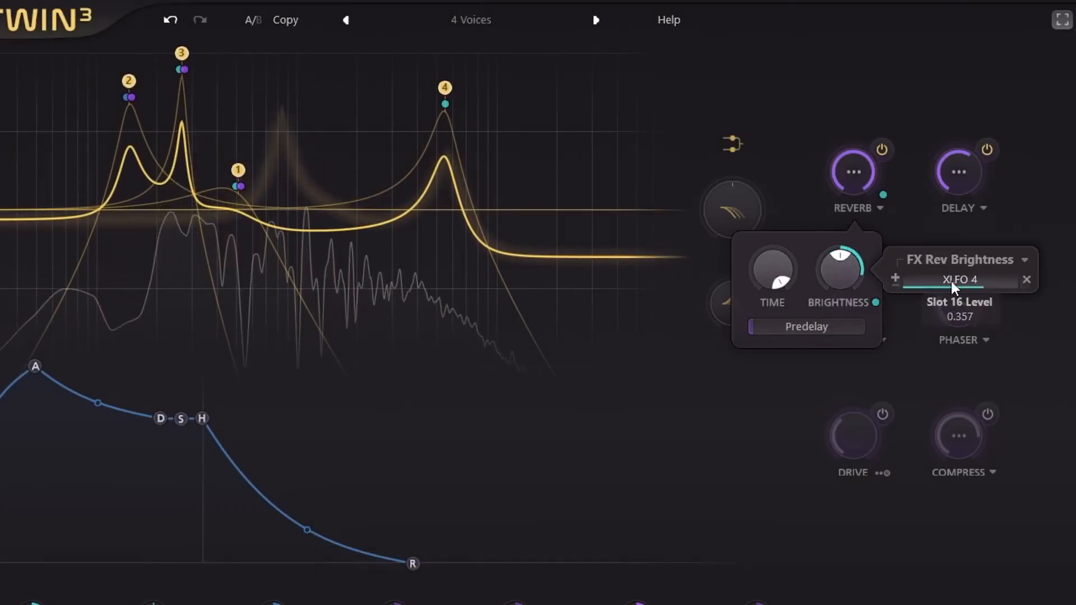
{"action": "scroll", "coordinate": [950, 281], "scroll_direction": "up", "scroll_amount": 1}
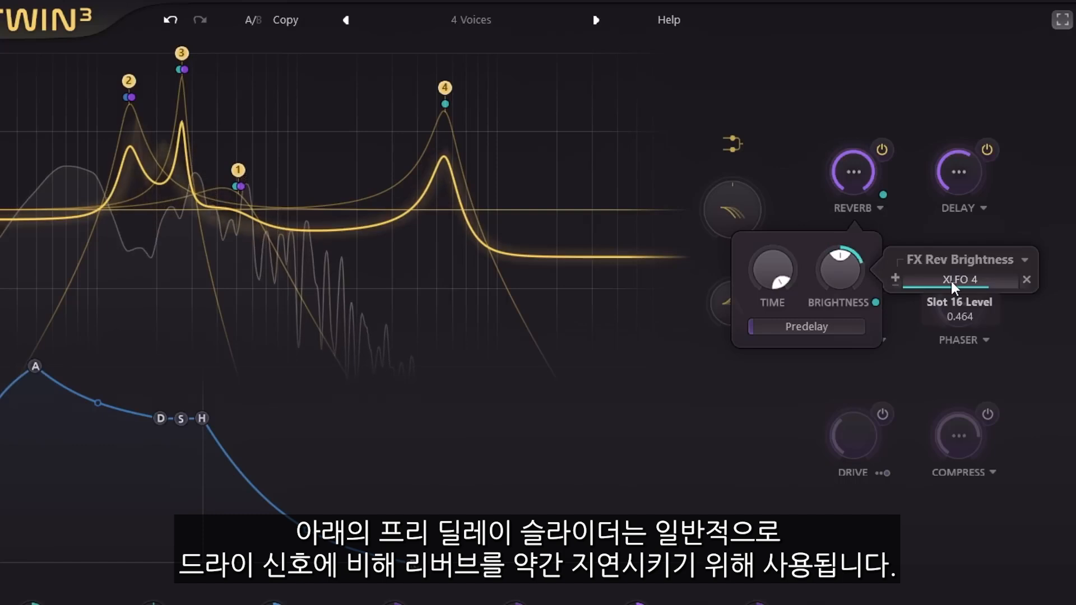
- Set the reverb predelay to about 15.96 ms and modulate it with XLFO 2 at a level of about 0.006
{"action": "mouse_move", "coordinate": [775, 326]}
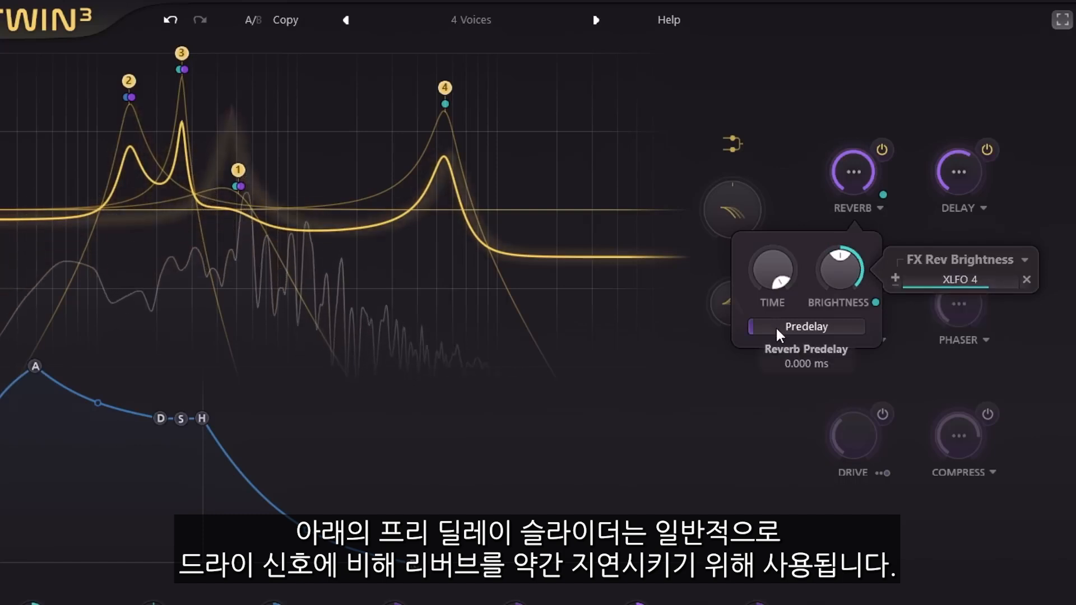
{"action": "left_click_drag", "start_coordinate": [779, 327], "coordinate": [909, 336]}
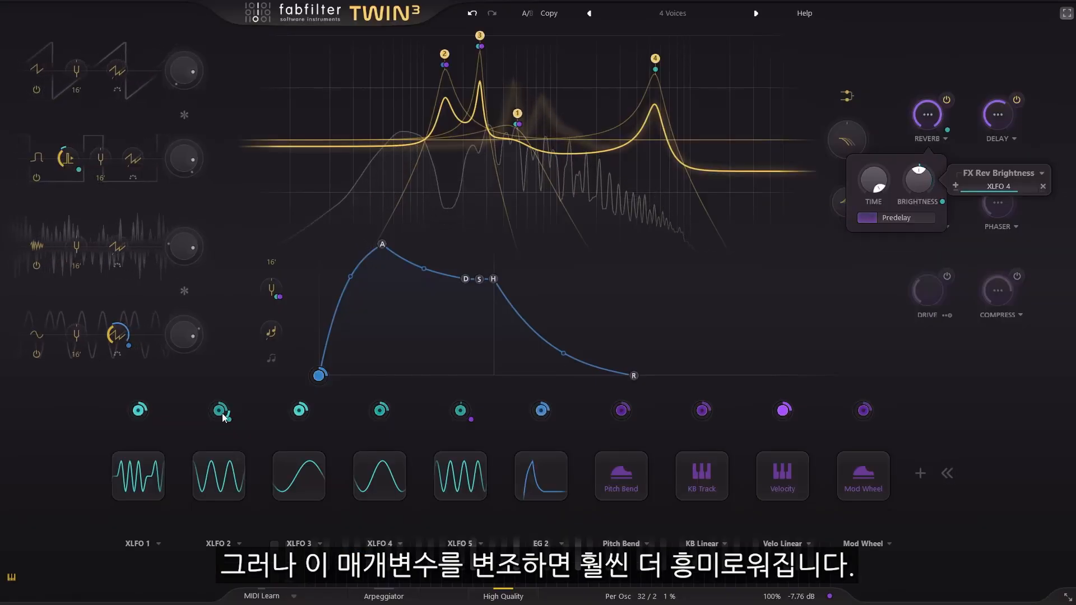
{"action": "left_click_drag", "start_coordinate": [222, 413], "coordinate": [904, 217]}
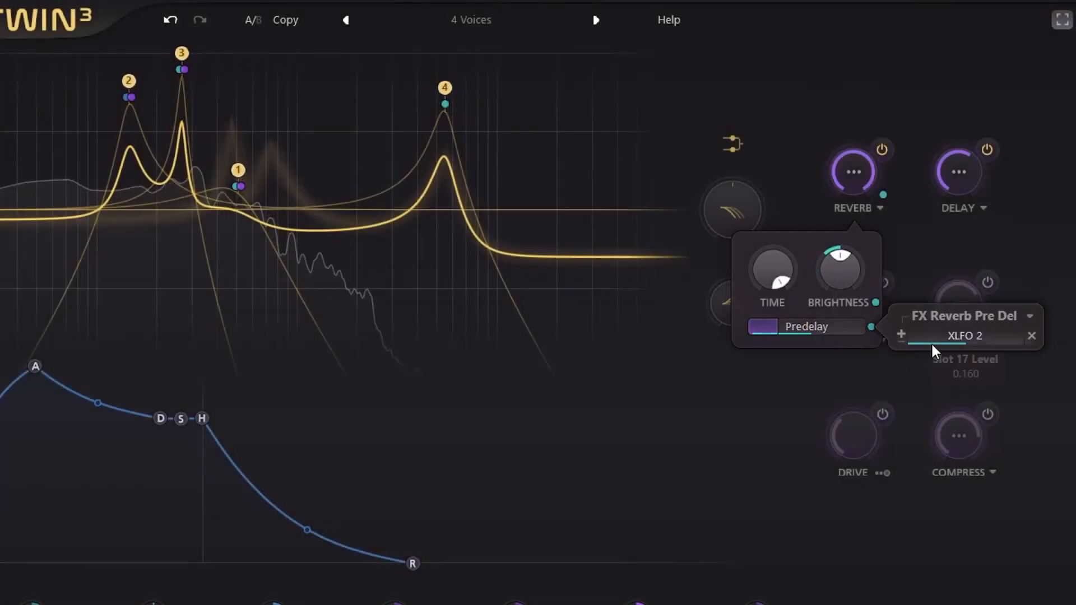
{"action": "left_click_drag", "start_coordinate": [930, 342], "coordinate": [932, 340]}
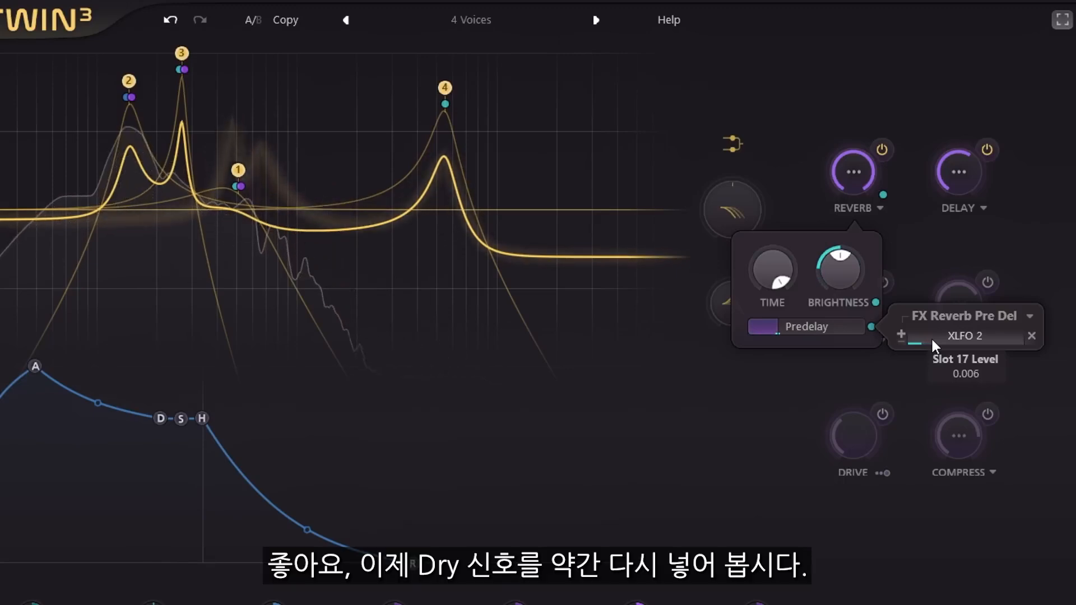
- Reduce the reverb amount to about 67%, then turn on the drive effect and raise its amount slightly
{"action": "left_click_drag", "start_coordinate": [863, 177], "coordinate": [856, 223]}
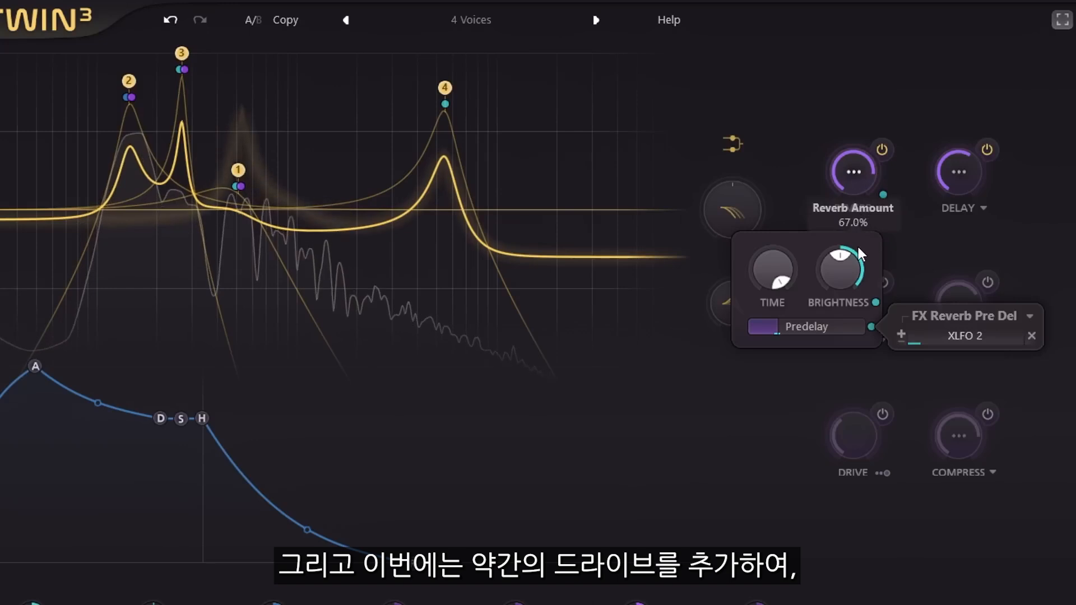
{"action": "left_click", "coordinate": [882, 415]}
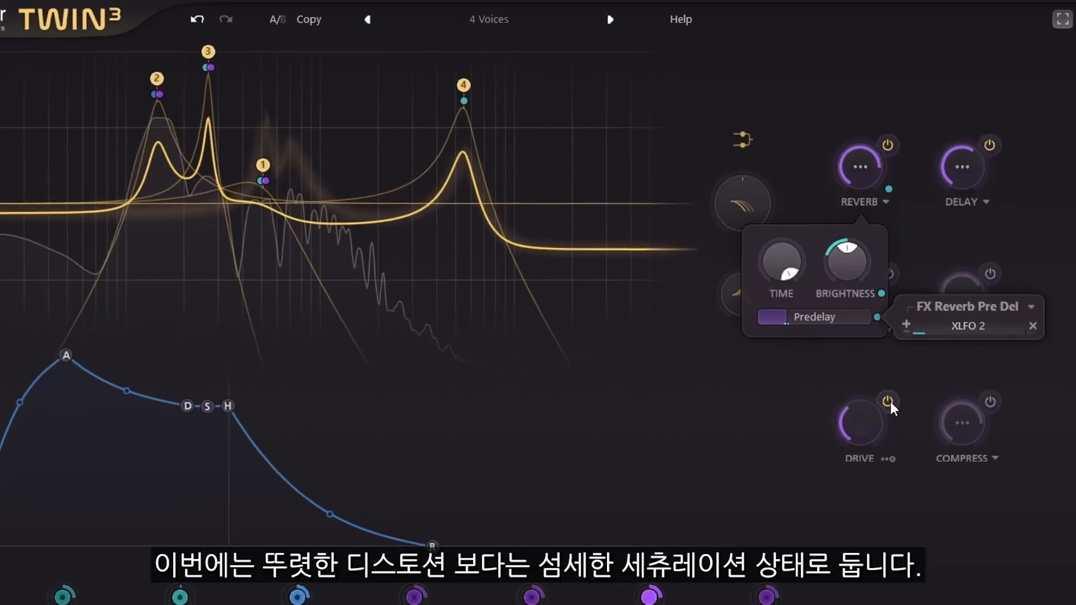
{"action": "left_click_drag", "start_coordinate": [866, 424], "coordinate": [860, 408]}
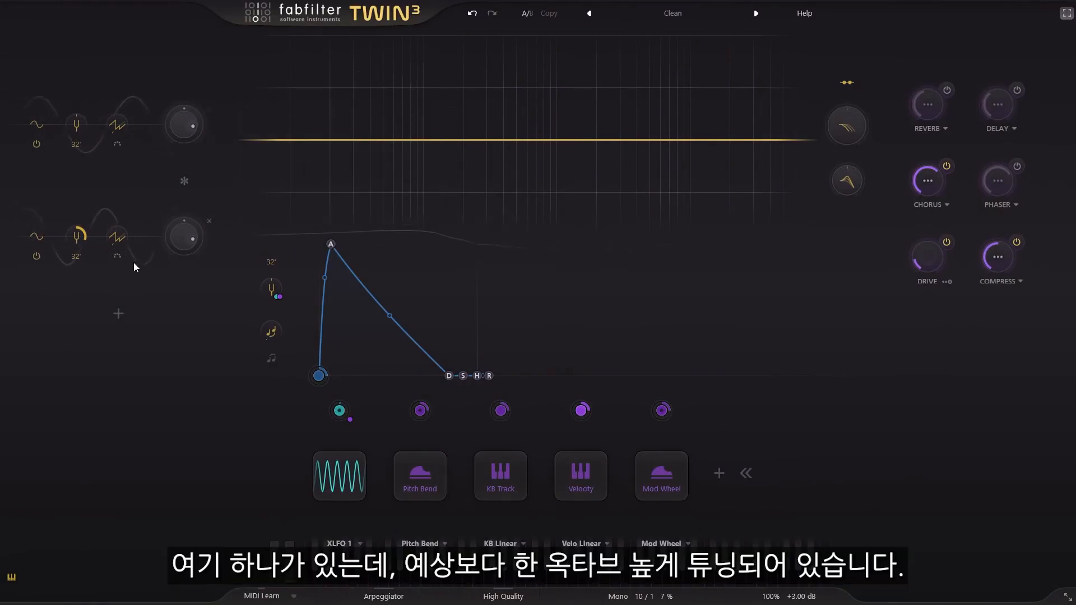
- Audition the Clean patch's two oscillators one at a time, finishing with both on
{"action": "left_click", "coordinate": [35, 256]}
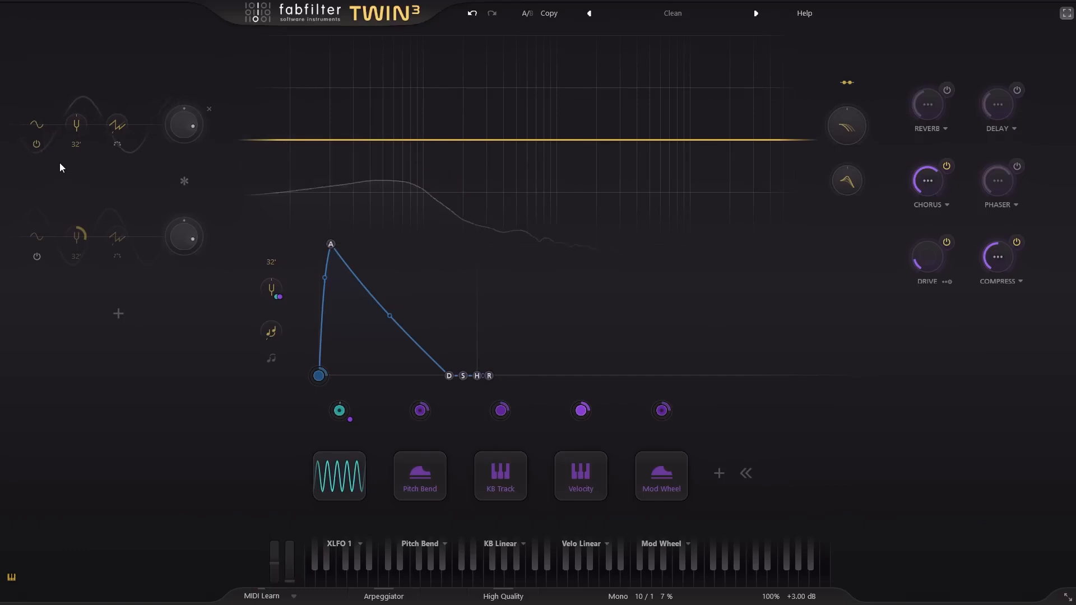
{"action": "left_click", "coordinate": [36, 144]}
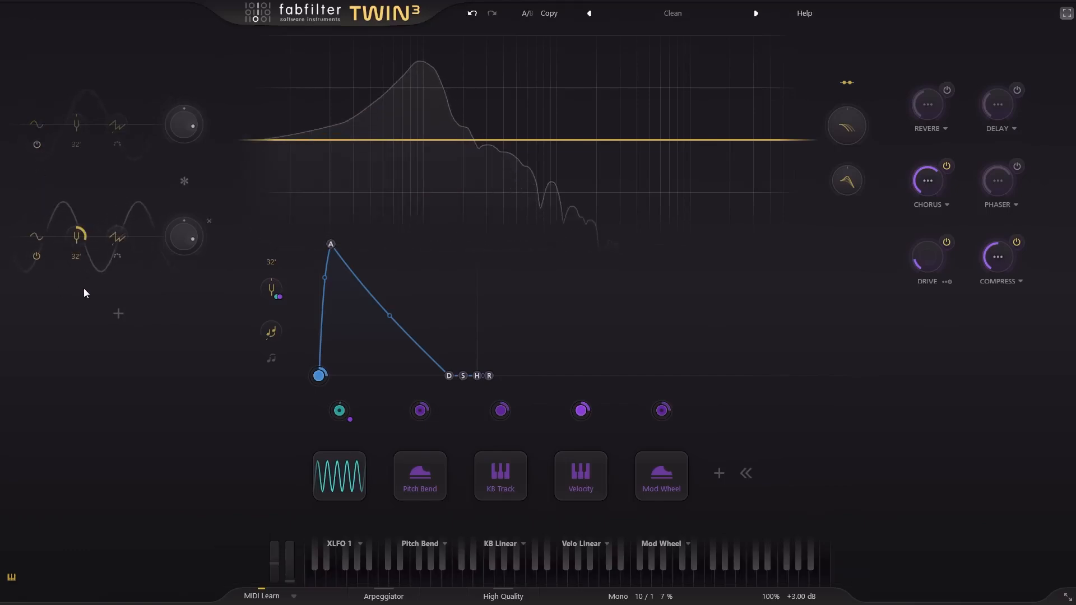
{"action": "left_click", "coordinate": [35, 145]}
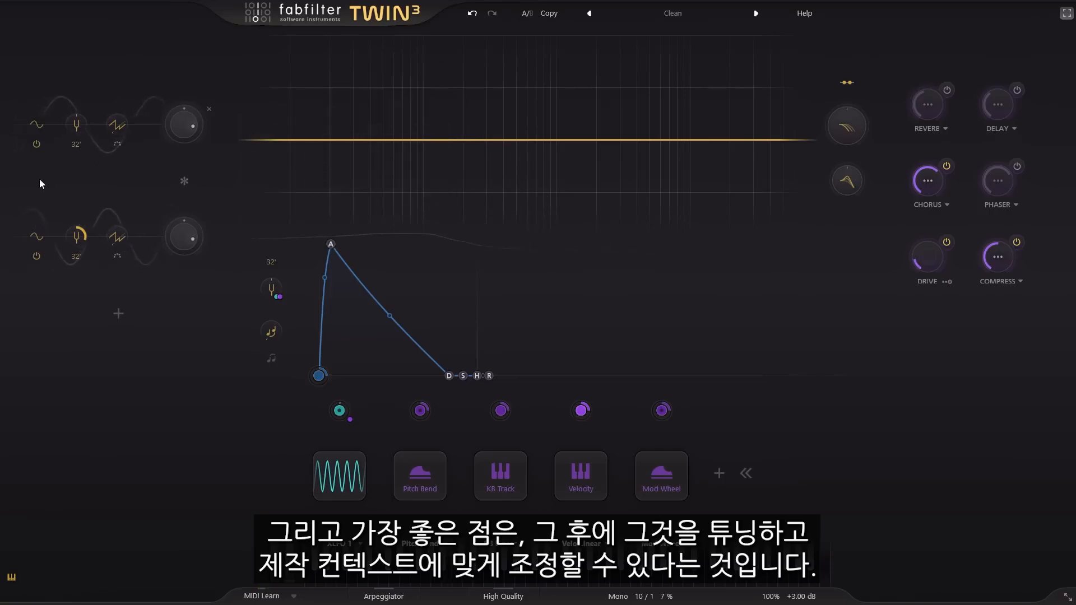
- Add a third oscillator, tune it to +1 octaves, and lower its level to match the other two
{"action": "left_click", "coordinate": [118, 313]}
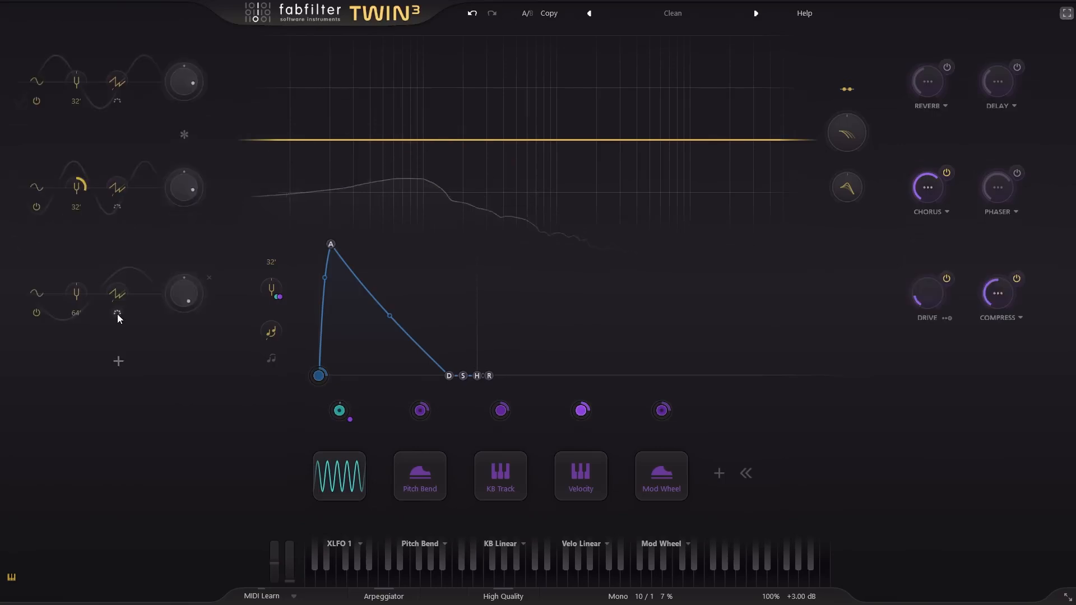
{"action": "left_click", "coordinate": [77, 314]}
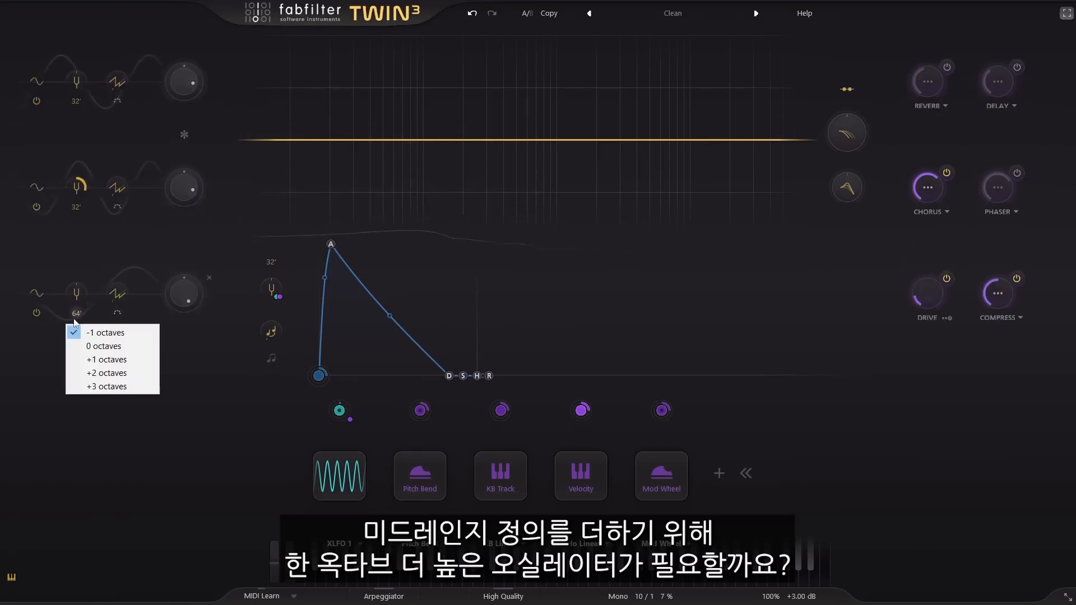
{"action": "left_click", "coordinate": [109, 359]}
{"action": "left_click_drag", "start_coordinate": [180, 290], "coordinate": [177, 333]}
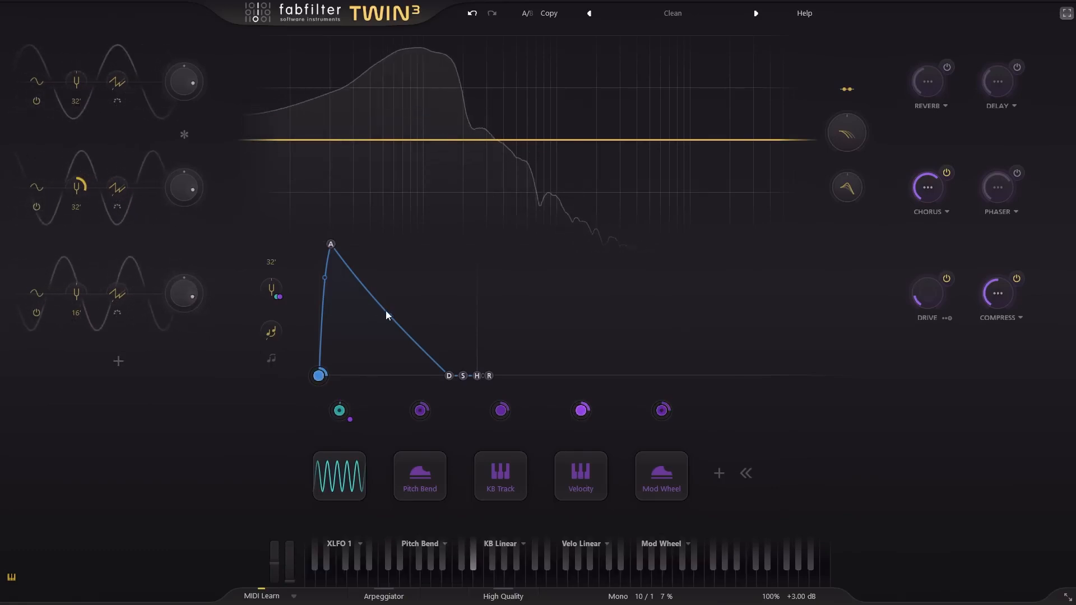
- Steepen the main envelope's decay curve to a decay slope of about 0.961
{"action": "left_click_drag", "start_coordinate": [389, 316], "coordinate": [390, 361]}
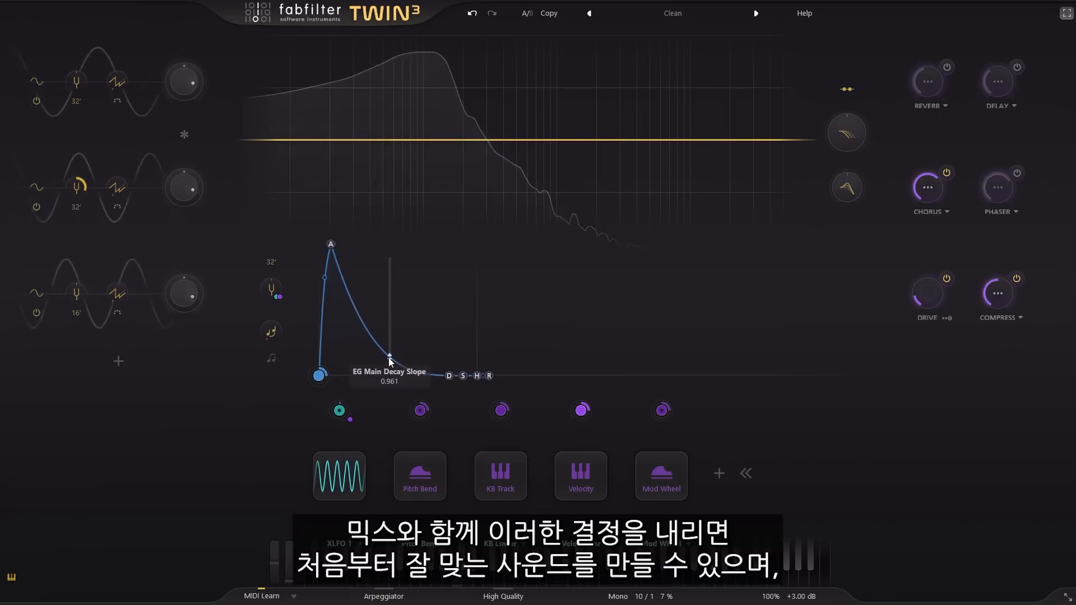